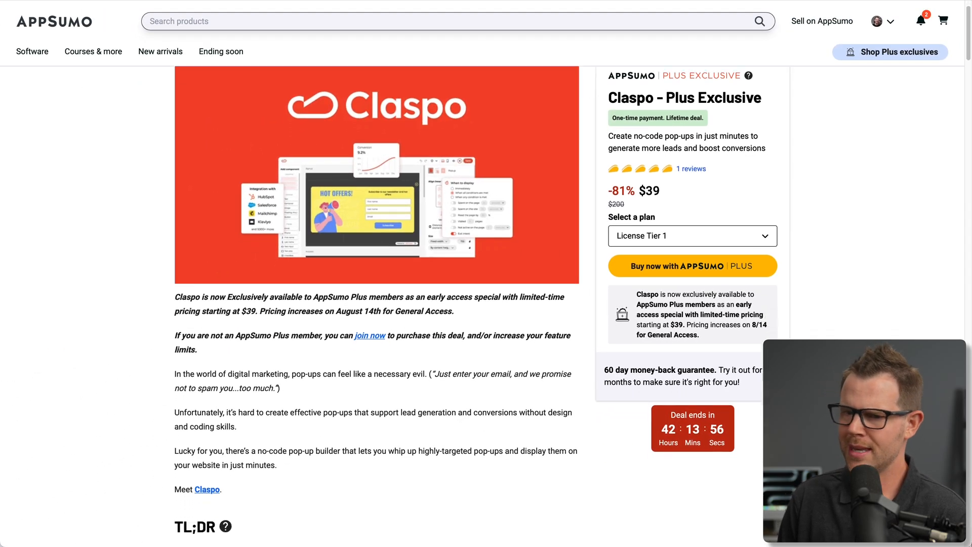
# Step: Find the Claspo deal's plans and compare pricing and limits, switching the third plan to License Tier 4 and then License Tier 5
pyautogui.scroll(-20, 376, 304)
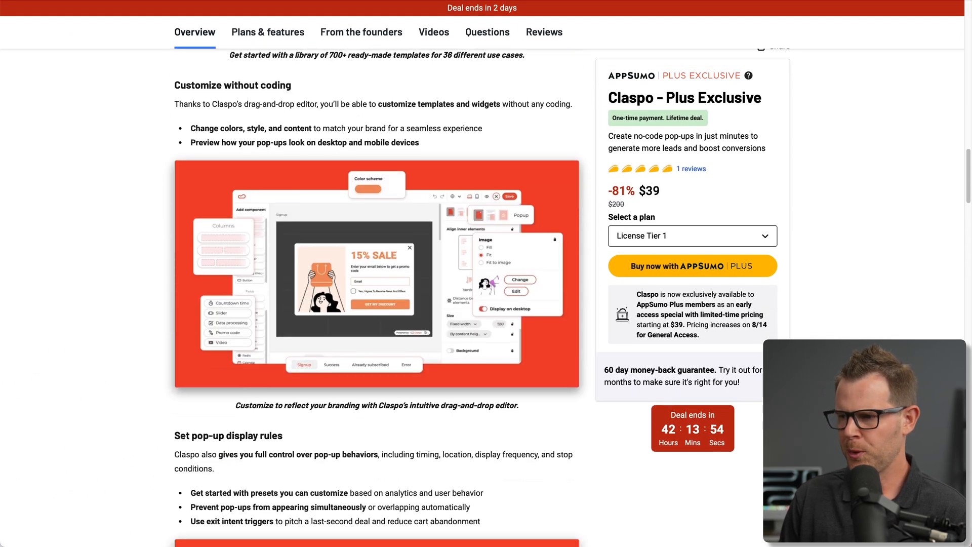
pyautogui.scroll(-20, 377, 304)
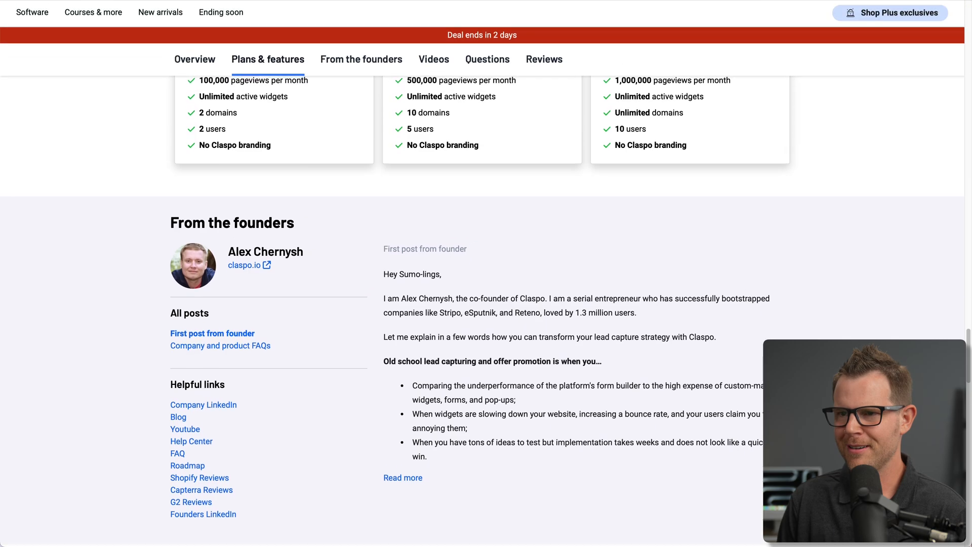
pyautogui.scroll(6, 376, 304)
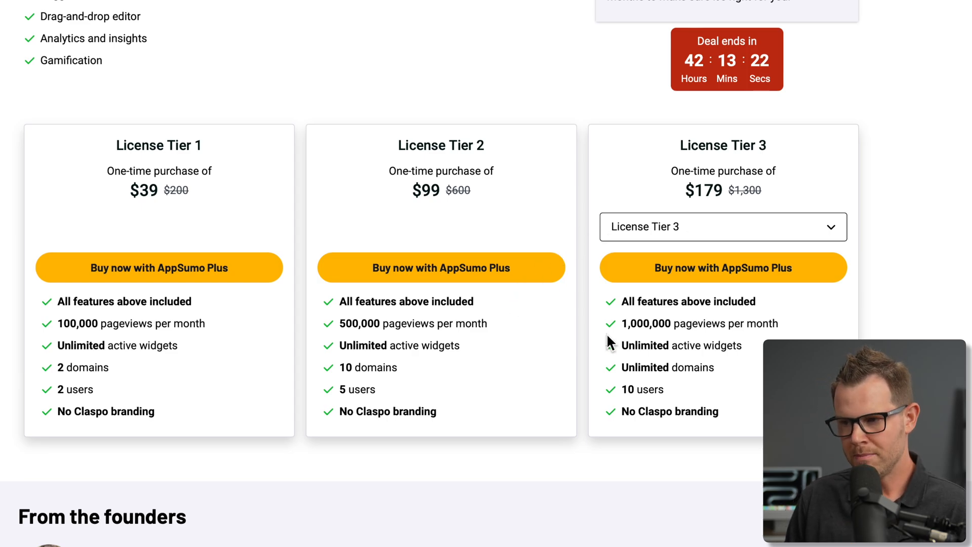
pyautogui.click(677, 224)
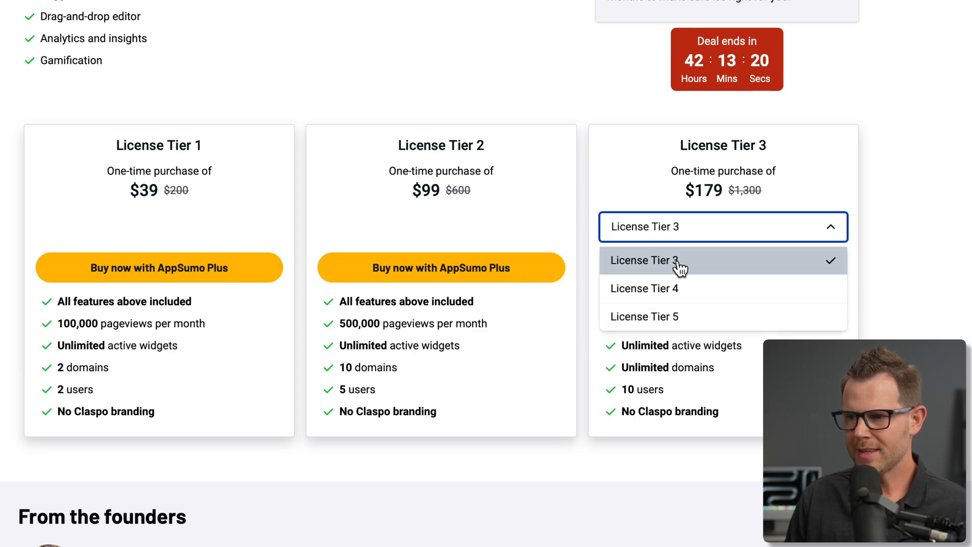
pyautogui.click(675, 287)
pyautogui.click(705, 226)
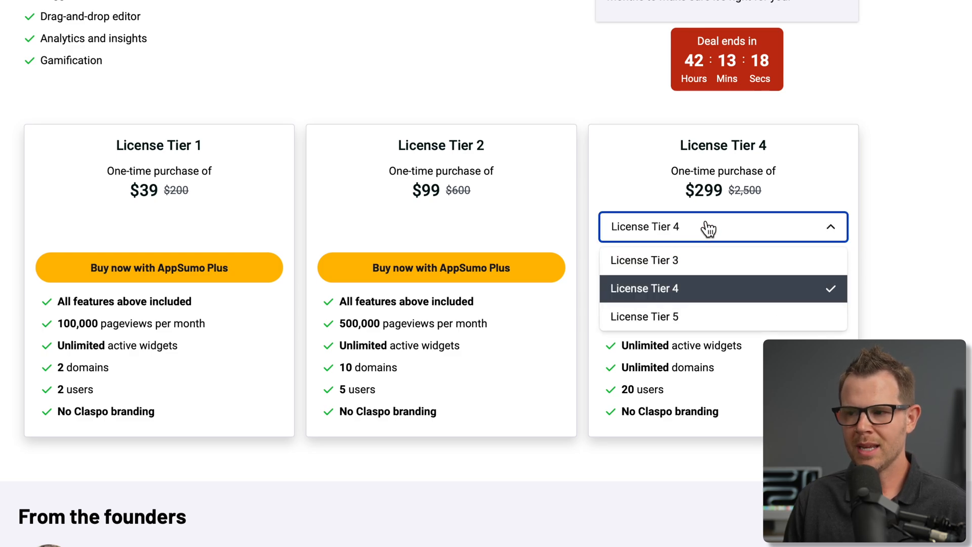
pyautogui.click(706, 316)
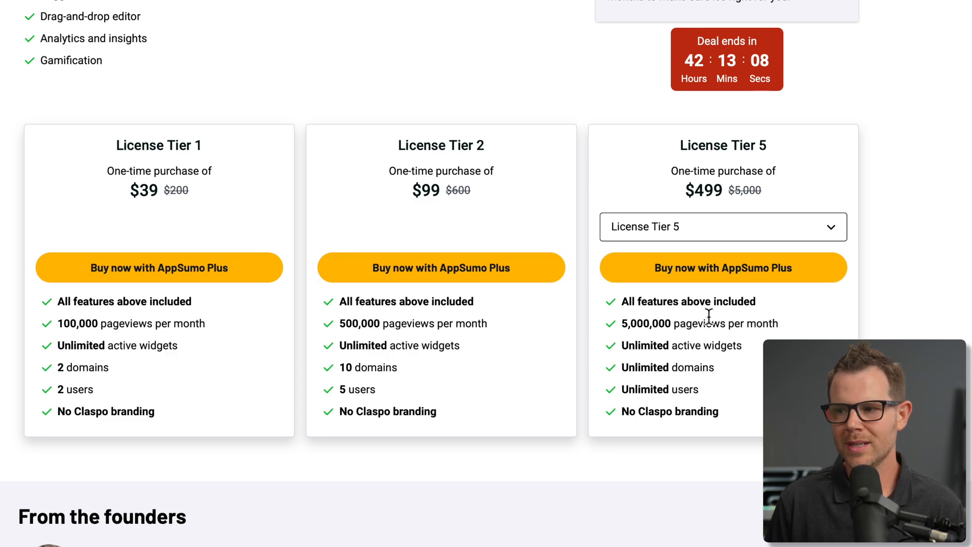
# Step: Review the higher plans once more by setting the third plan to License Tier 3, Tier 4 and finally Tier 5
pyautogui.click(679, 229)
pyautogui.click(692, 261)
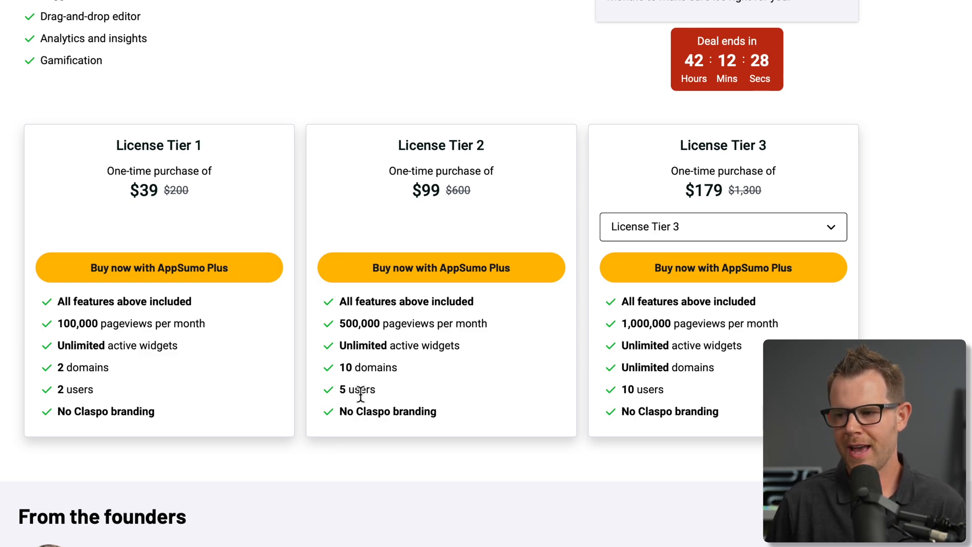
pyautogui.click(692, 226)
pyautogui.click(693, 247)
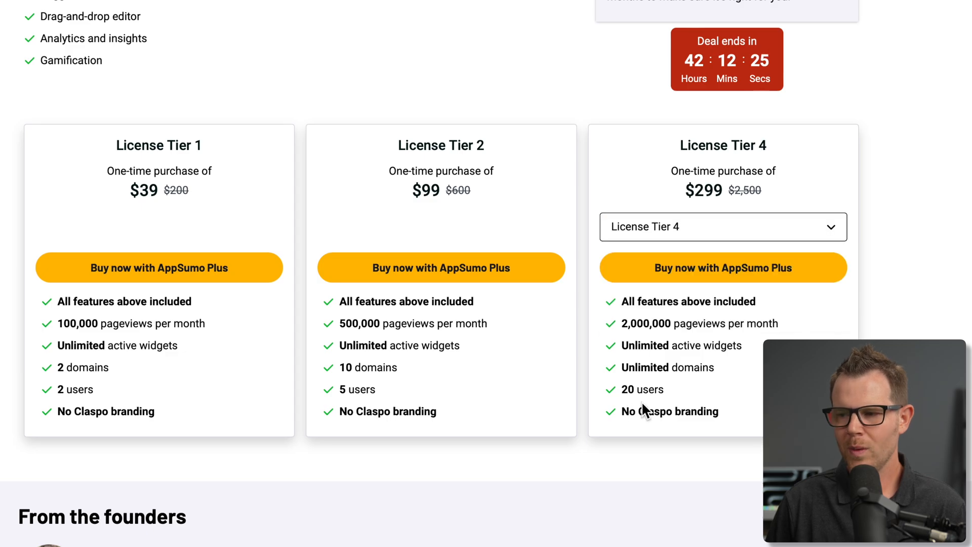
pyautogui.click(669, 226)
pyautogui.click(670, 247)
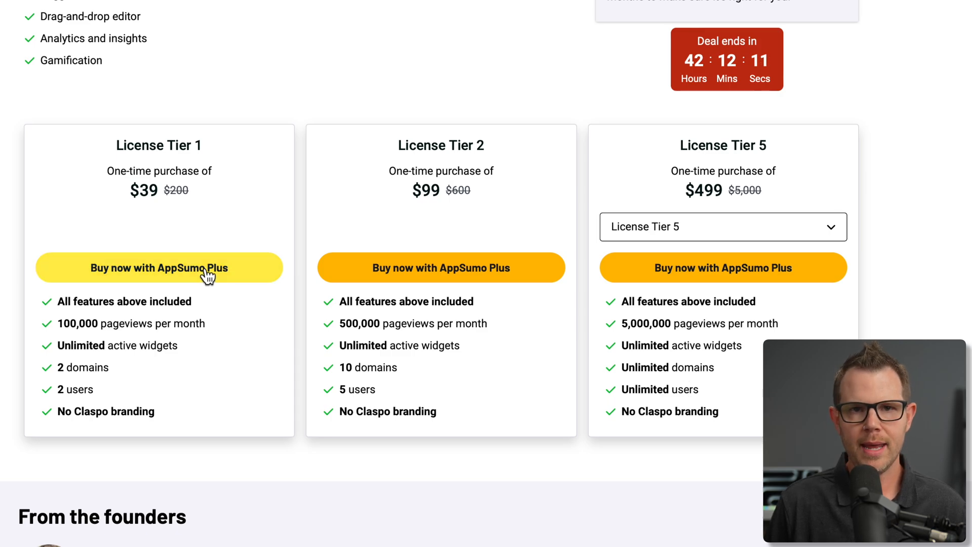
# Step: Buy License Tier 1 and sign up for Claspo by e-mail, filling in the account holder's name and opting in to special offers
pyautogui.click(208, 276)
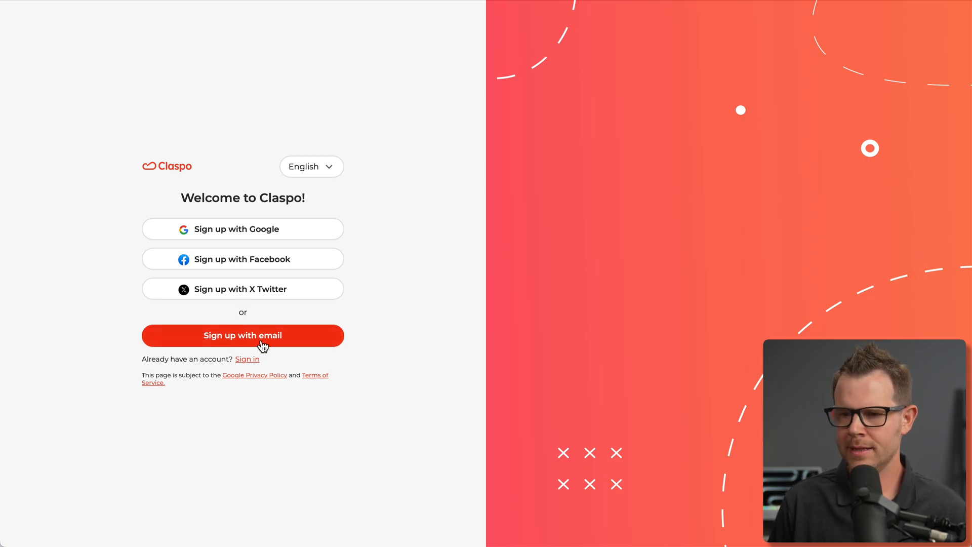
pyautogui.click(271, 337)
pyautogui.click(226, 265)
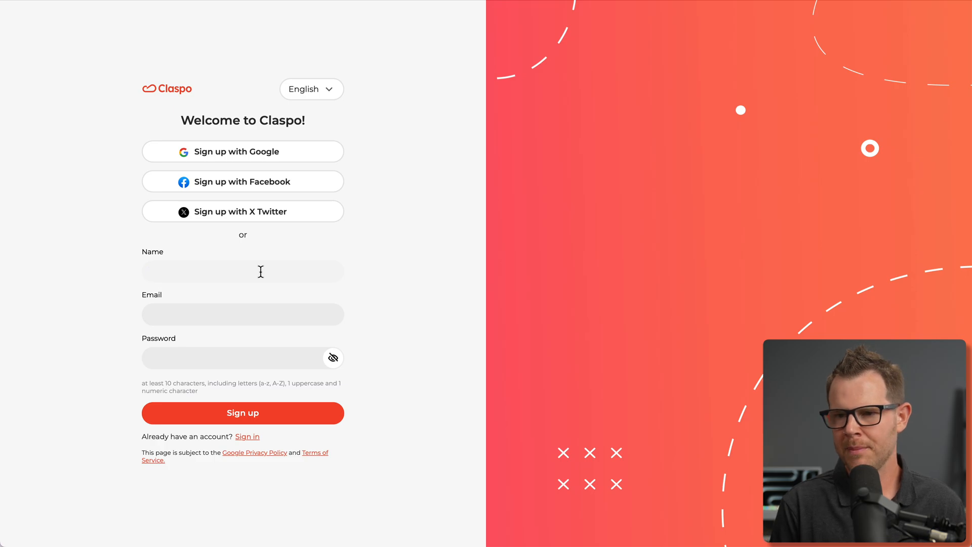
pyautogui.write('David')
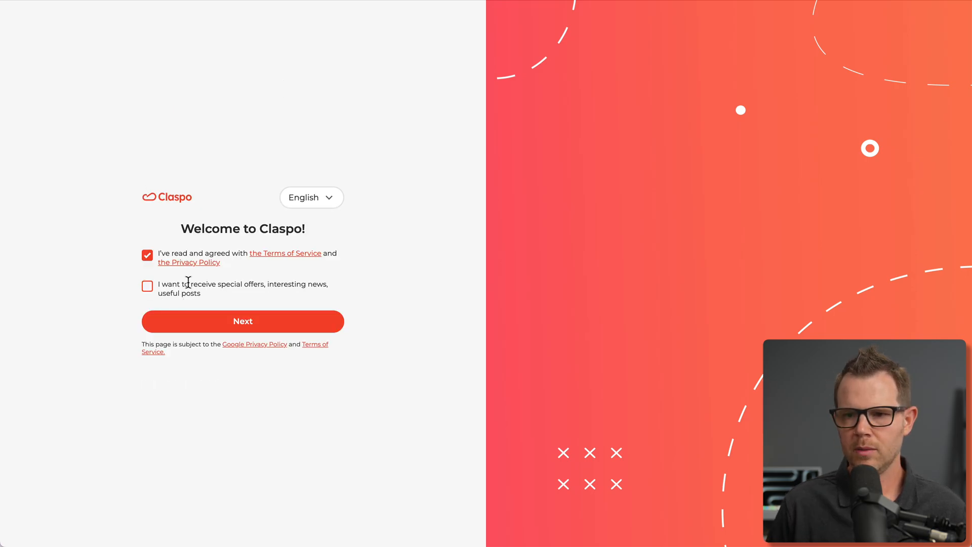
pyautogui.click(147, 287)
pyautogui.click(261, 322)
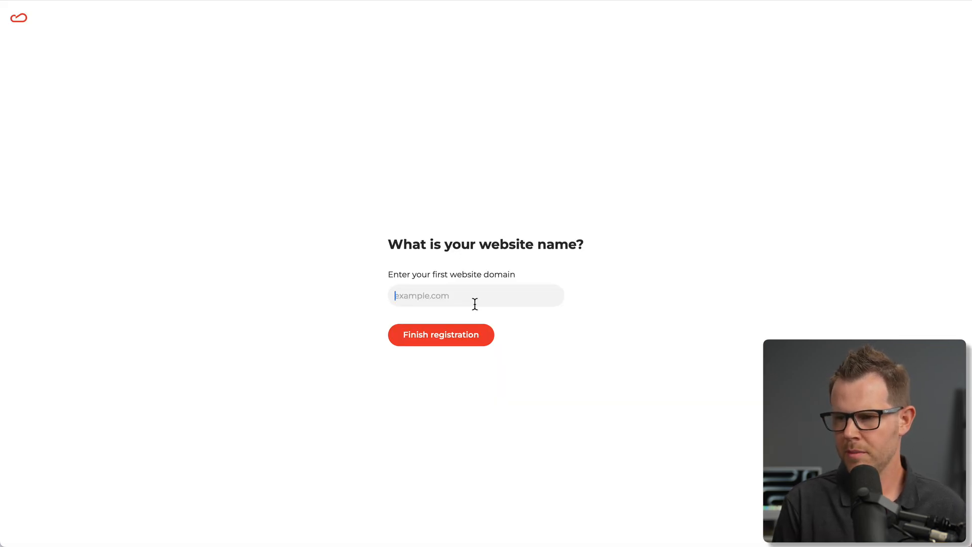
# Step: Finish registration with the website domain demo.profitabletools.com and start the first widget with "I'm exploring" as its goal
pyautogui.write('demo.profitablebook.com')
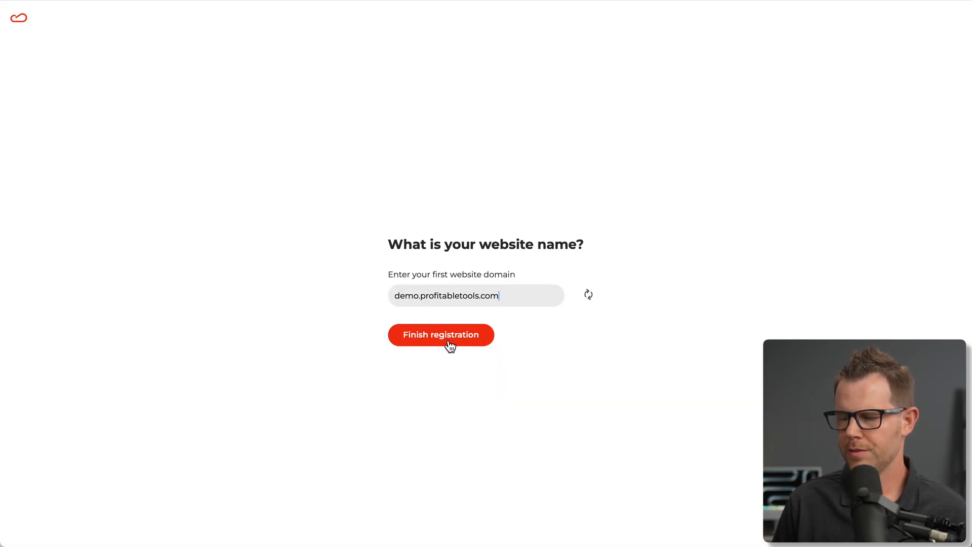
pyautogui.click(448, 345)
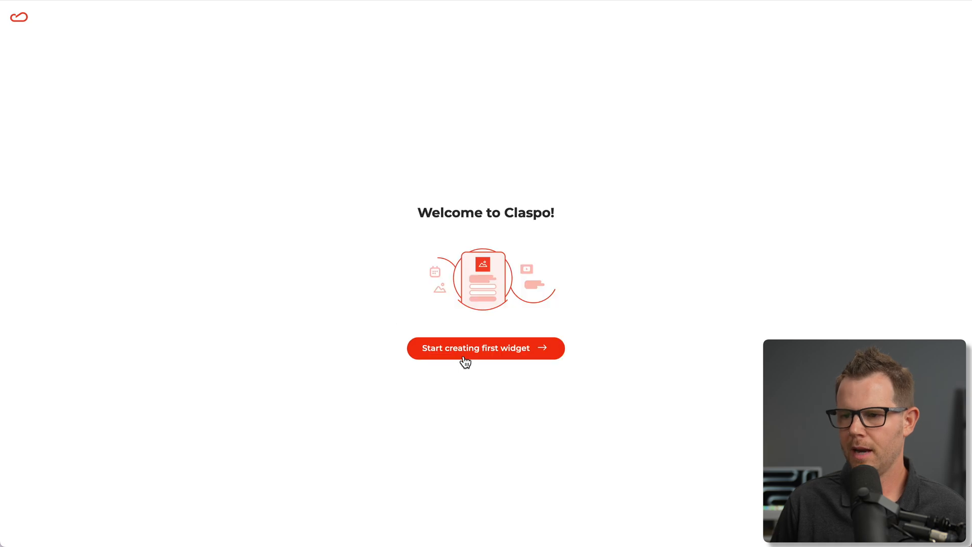
pyautogui.click(492, 354)
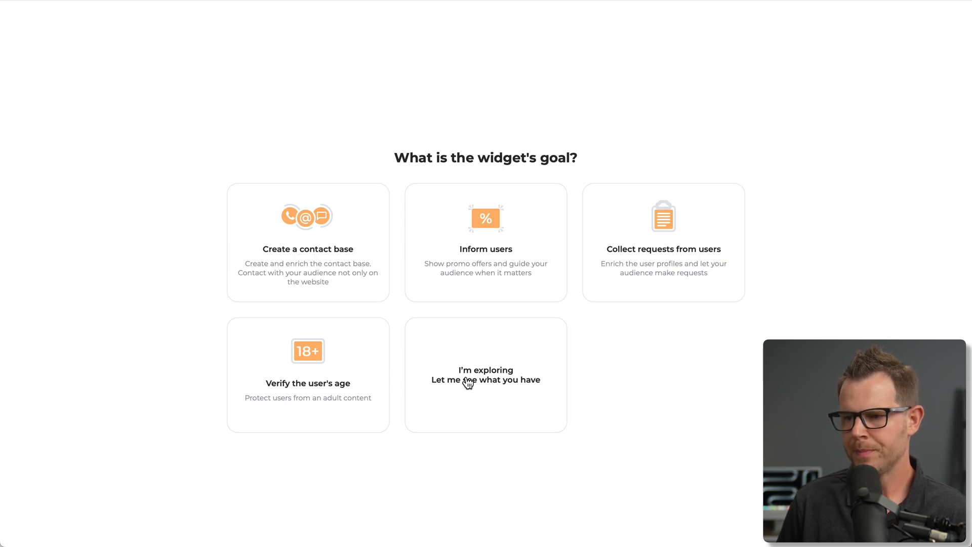
pyautogui.click(513, 365)
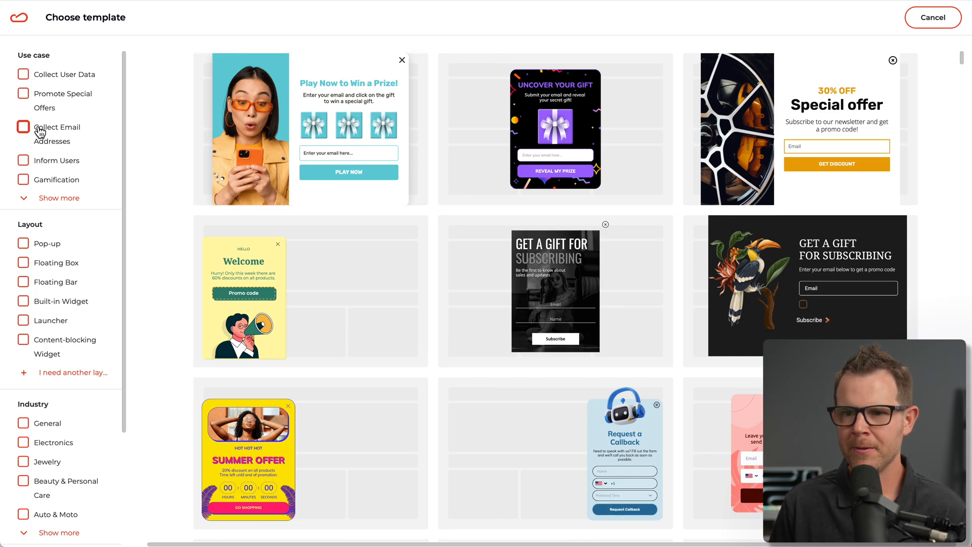
# Step: Examine the use case, layout, industry and theme filters and browse the widget template gallery for available designs
pyautogui.scroll(-3, 69, 195)
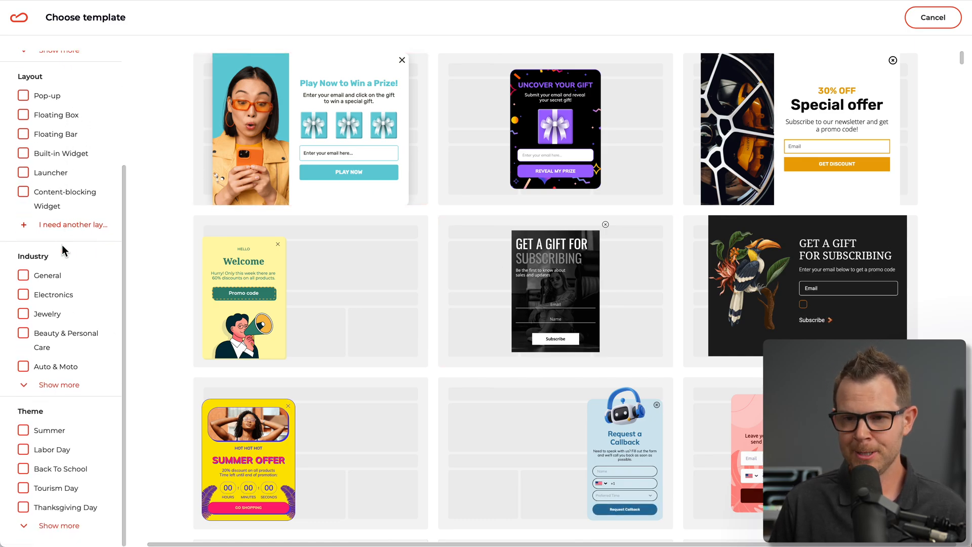
pyautogui.scroll(2, 64, 252)
pyautogui.scroll(1, 46, 294)
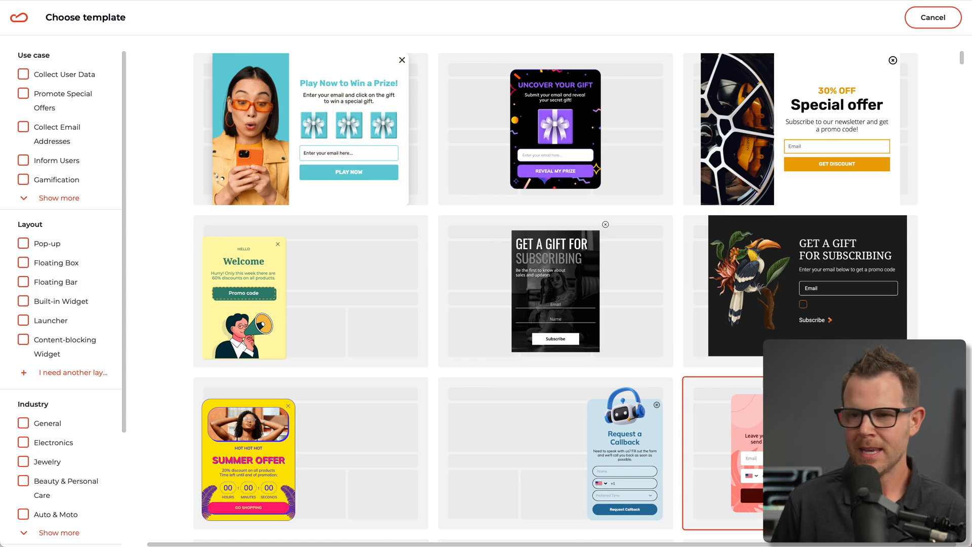
pyautogui.scroll(-6, 596, 342)
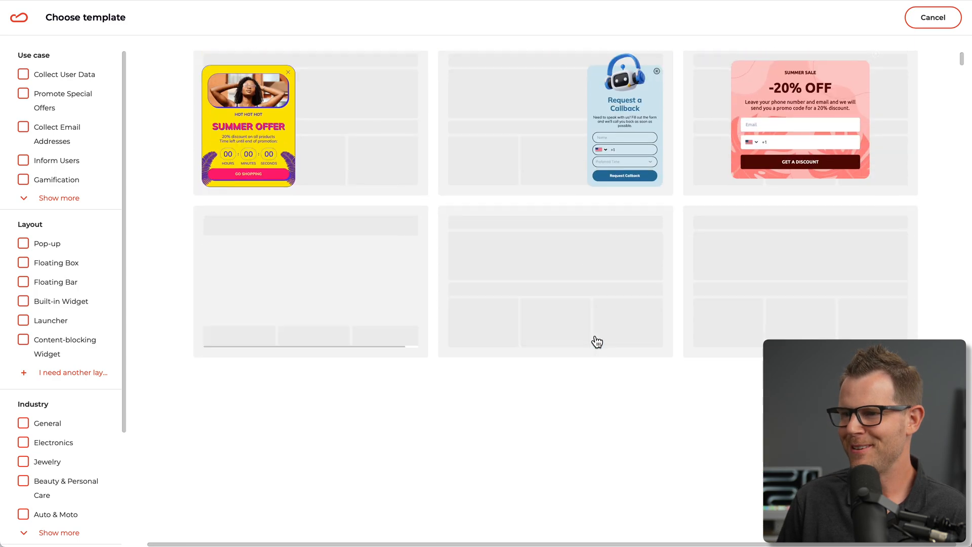
pyautogui.scroll(-10, 596, 342)
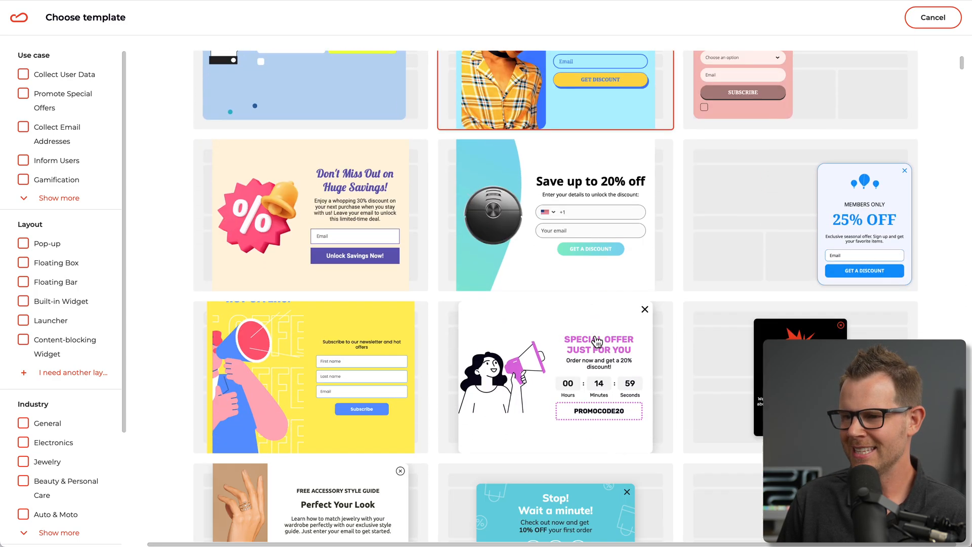
pyautogui.scroll(-10, 596, 342)
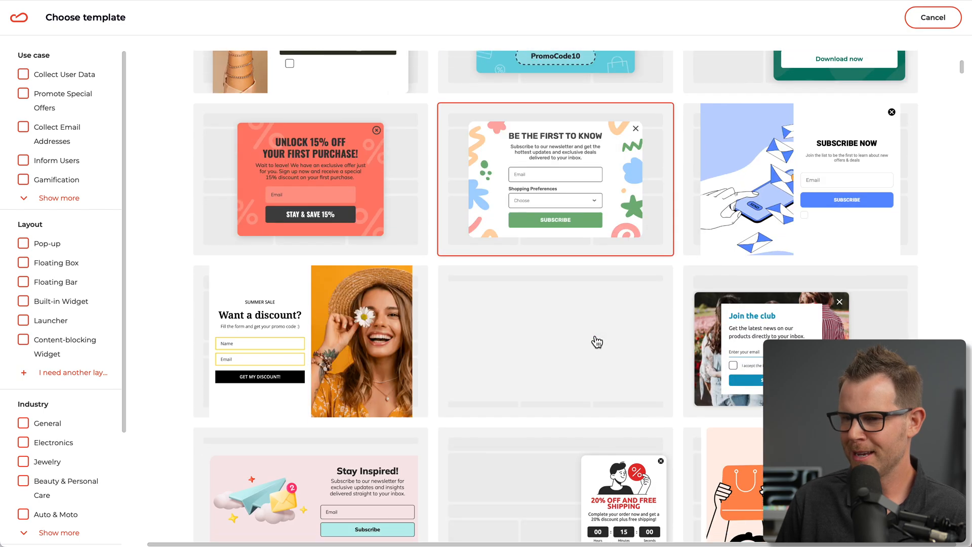
pyautogui.scroll(-10, 597, 341)
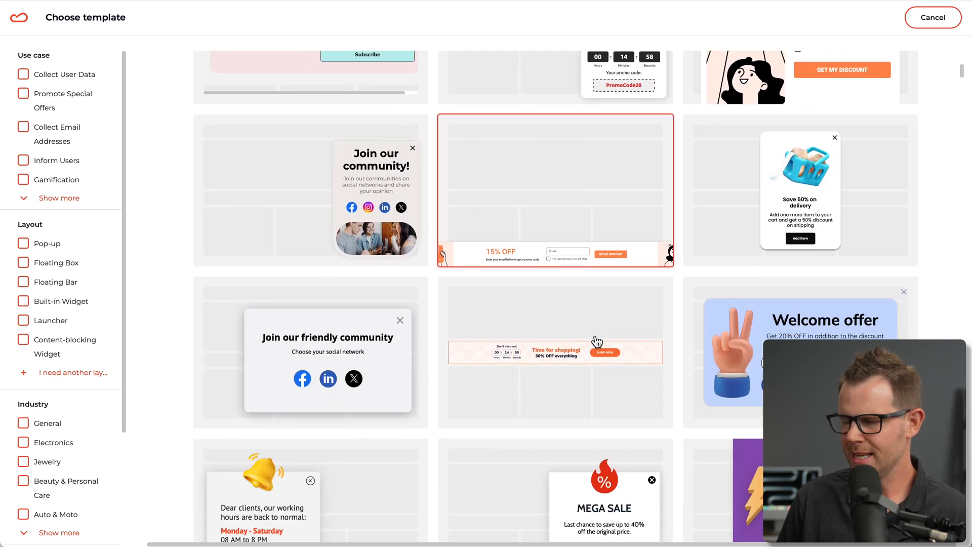
pyautogui.scroll(-6, 596, 342)
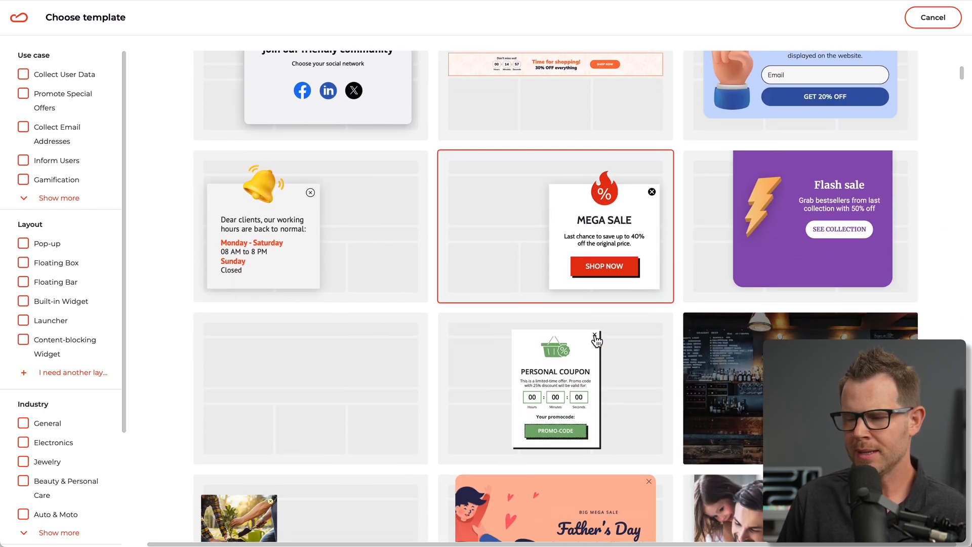
pyautogui.scroll(-5, 597, 342)
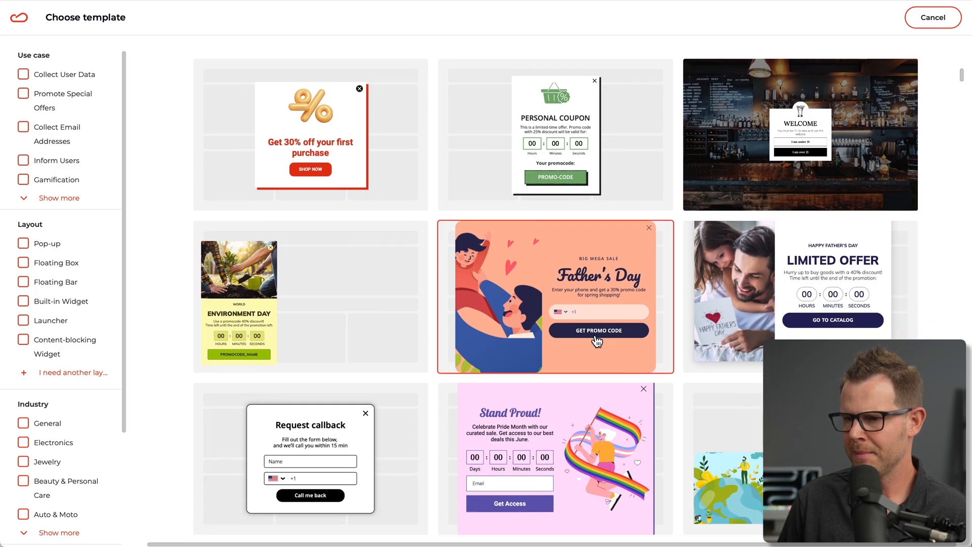
pyautogui.scroll(-6, 596, 342)
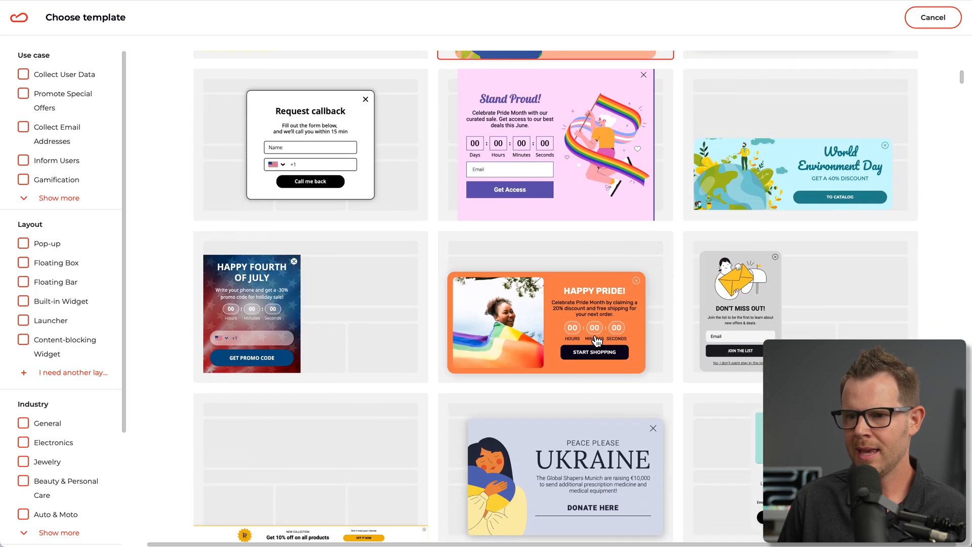
pyautogui.scroll(-1, 597, 342)
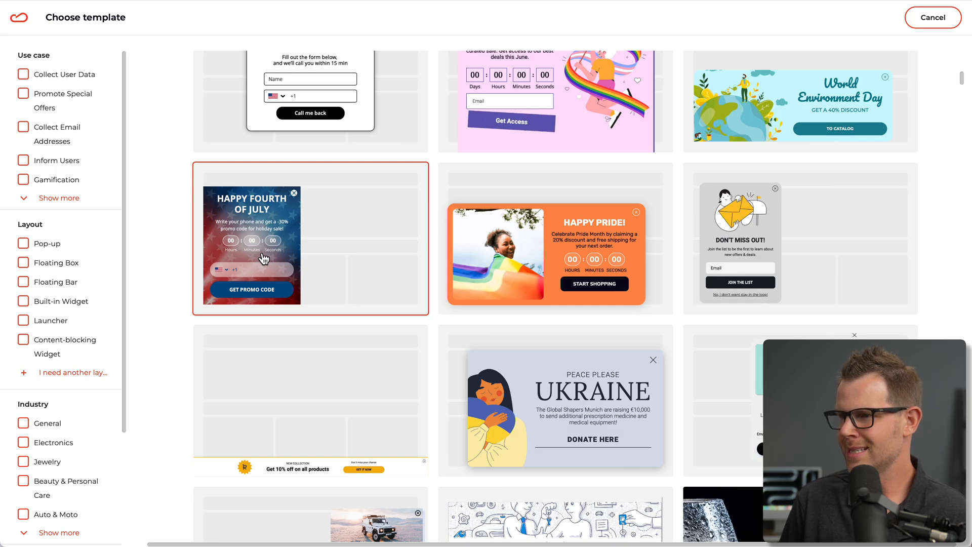
pyautogui.scroll(-2, 329, 296)
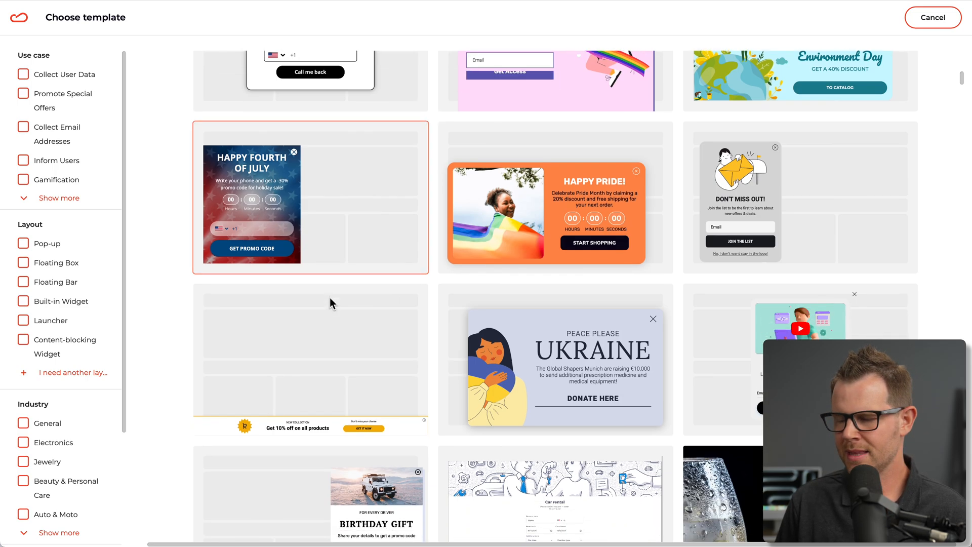
pyautogui.scroll(-4, 331, 303)
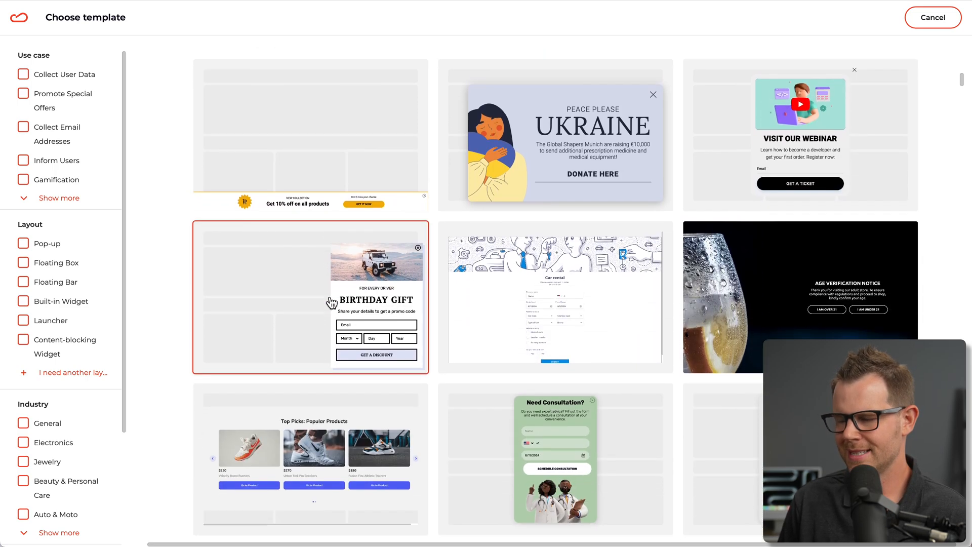
pyautogui.scroll(-2, 331, 303)
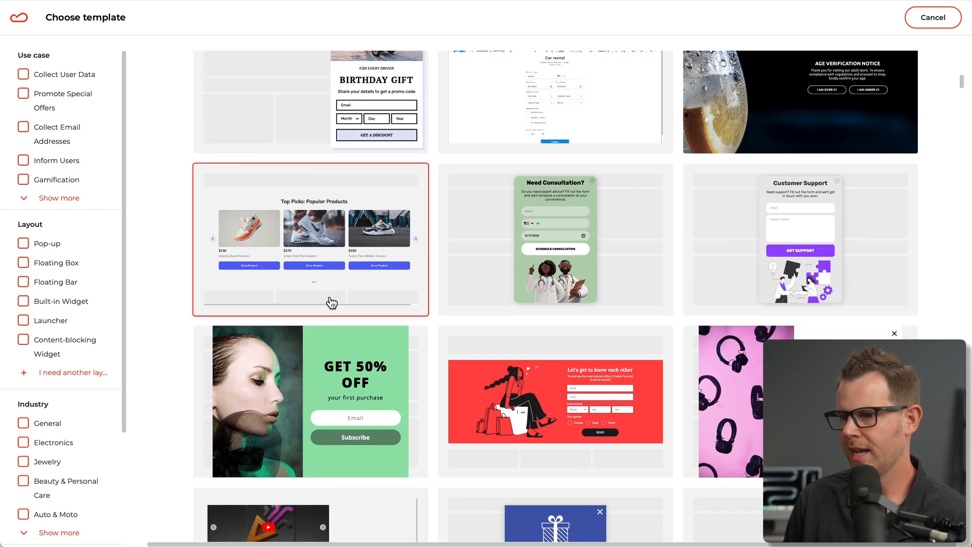
pyautogui.scroll(-2, 331, 302)
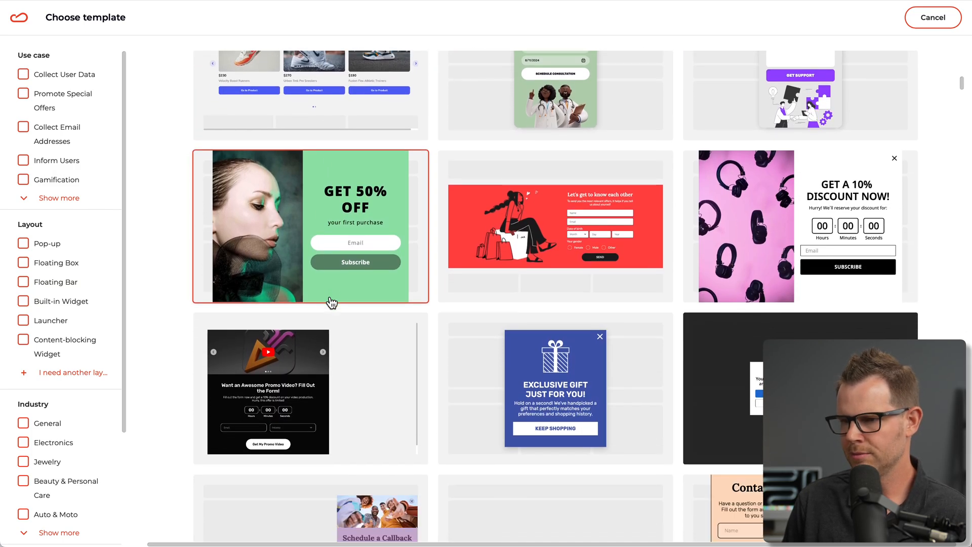
pyautogui.scroll(-8, 332, 303)
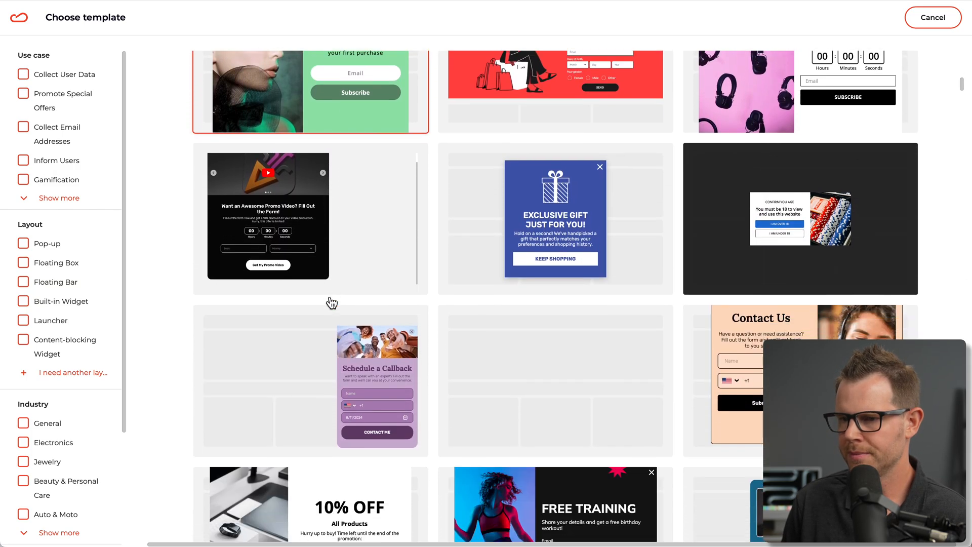
pyautogui.scroll(-3, 459, 386)
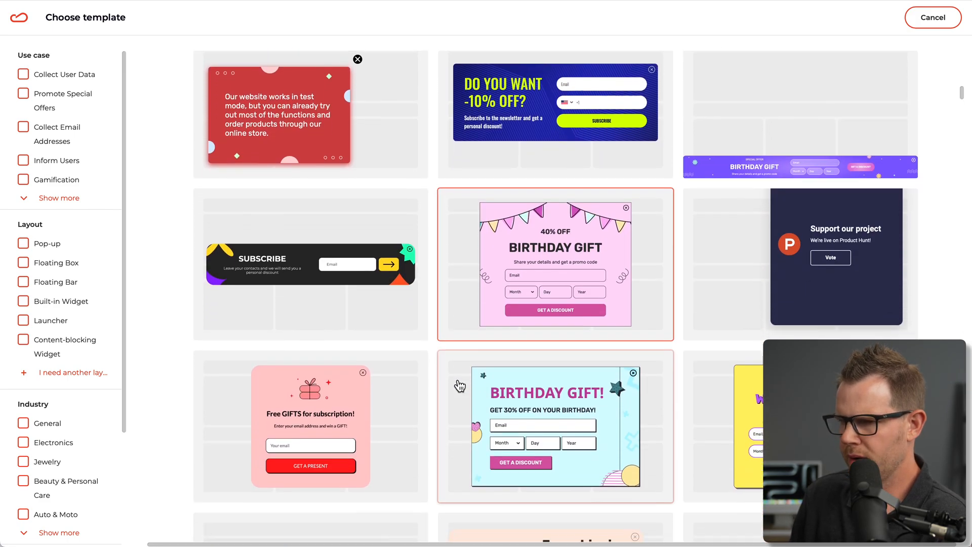
pyautogui.scroll(-5, 470, 386)
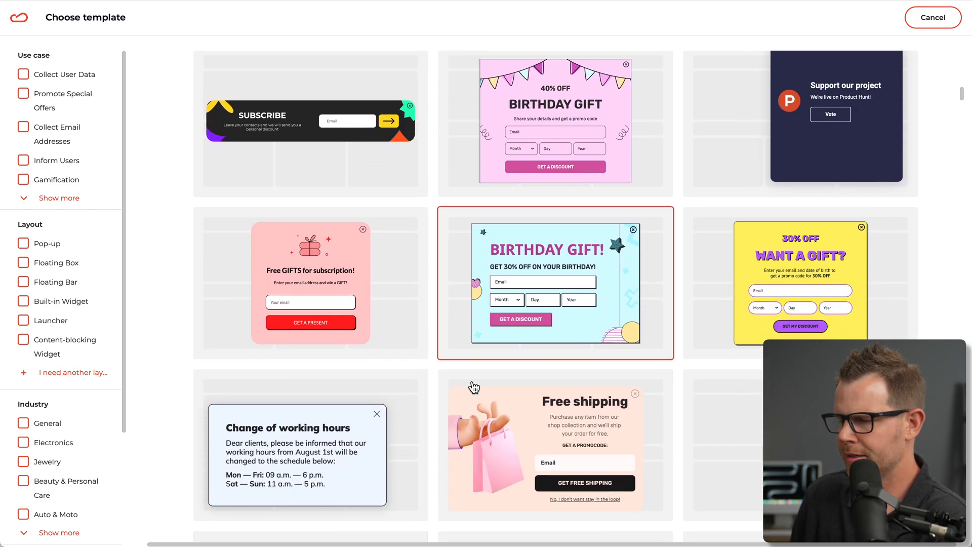
pyautogui.scroll(-1, 474, 388)
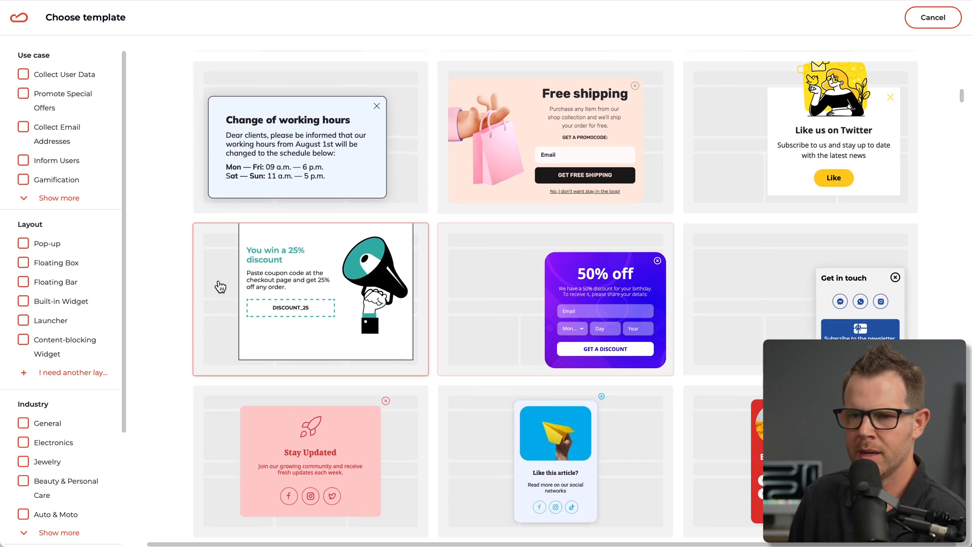
# Step: Expand the use case filter and examine its full list of options, including the way to request another use case
pyautogui.click(53, 198)
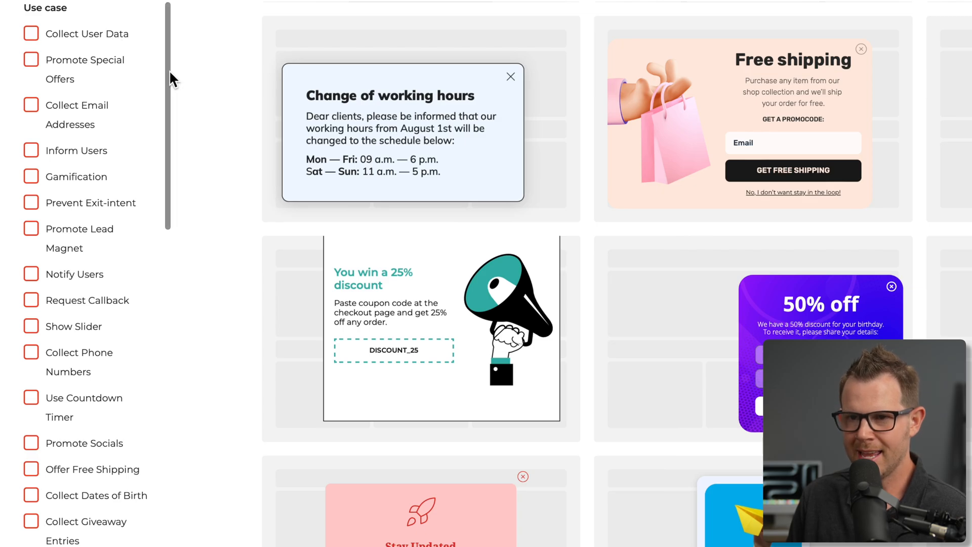
pyautogui.moveTo(169, 72); pyautogui.dragTo(145, 251)
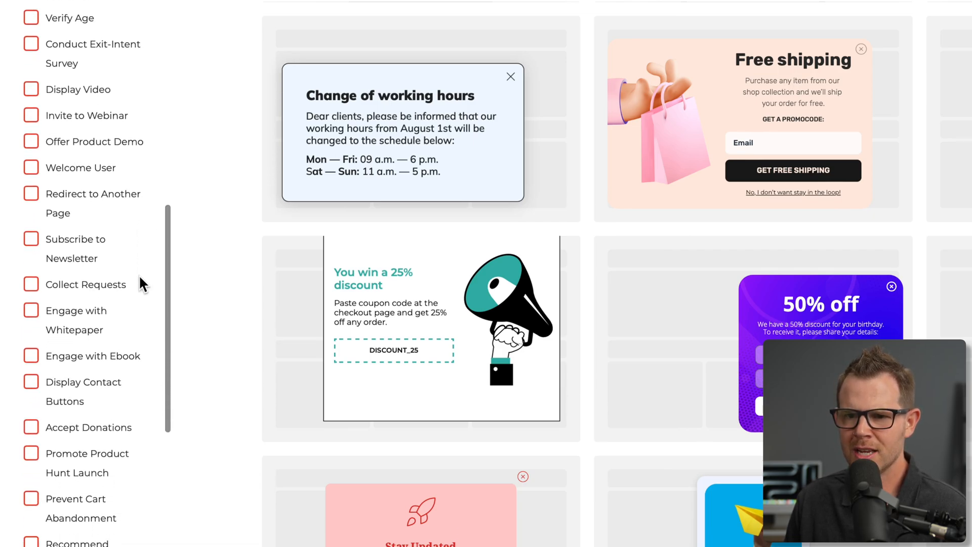
pyautogui.moveTo(140, 296); pyautogui.dragTo(135, 343)
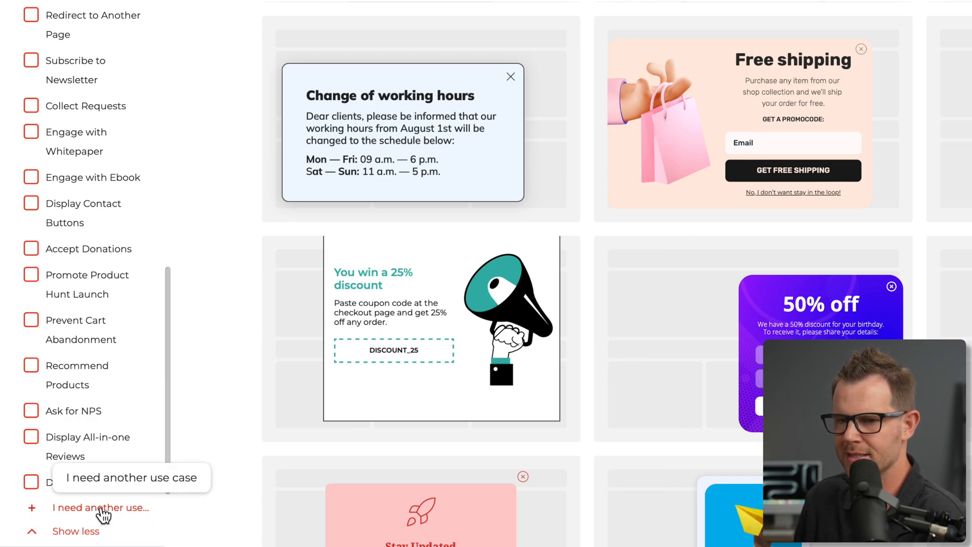
pyautogui.click(102, 509)
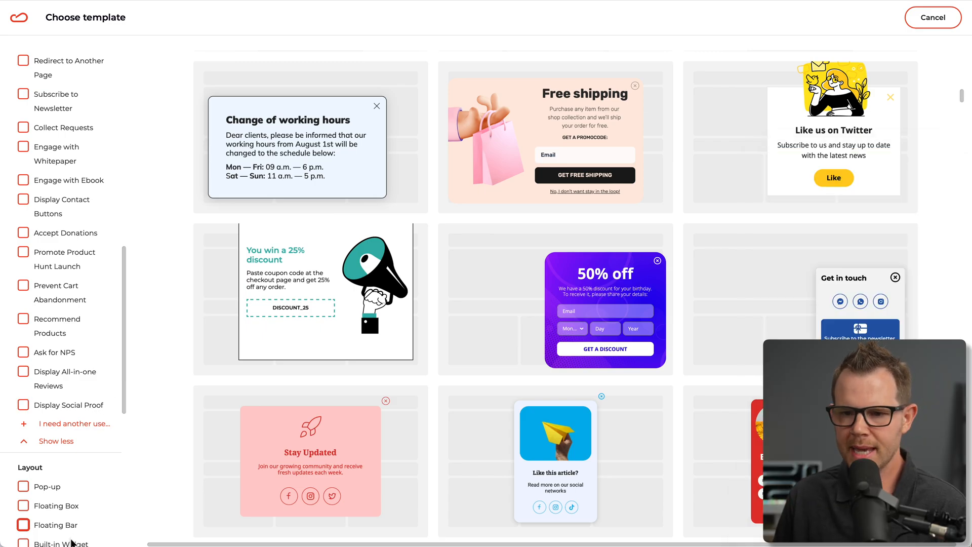
# Step: Examine the layout filter and the fully expanded industry and theme filter lists
pyautogui.scroll(-2, 78, 497)
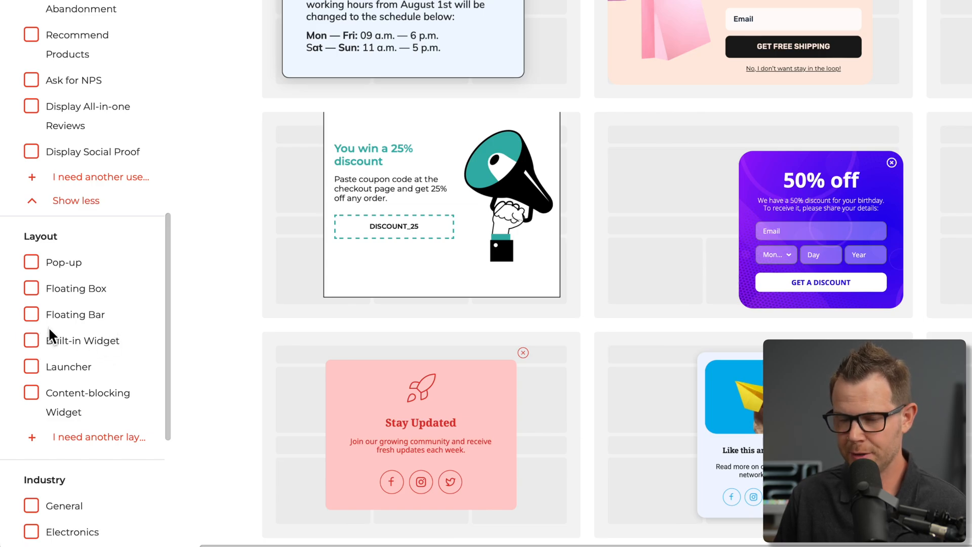
pyautogui.scroll(-2, 93, 396)
pyautogui.scroll(-3, 95, 397)
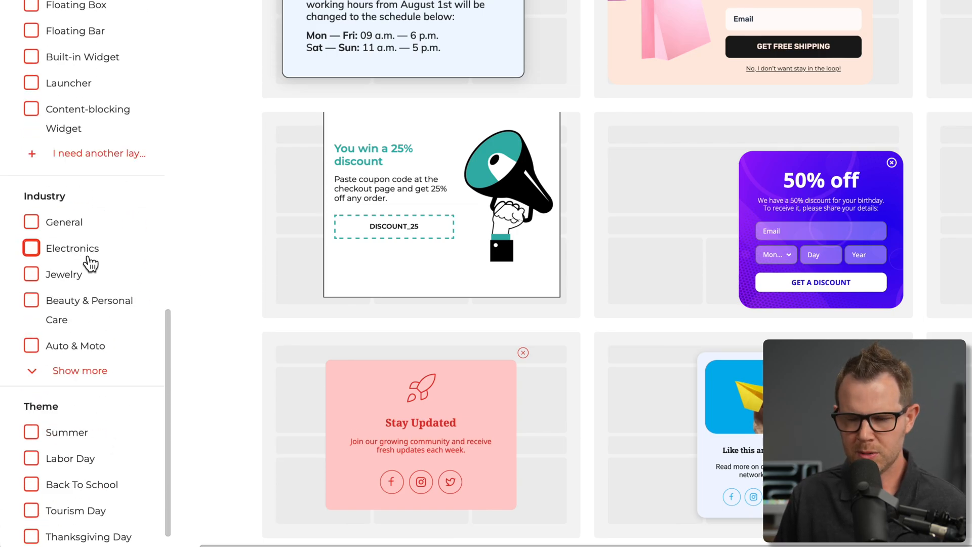
pyautogui.scroll(-1, 91, 382)
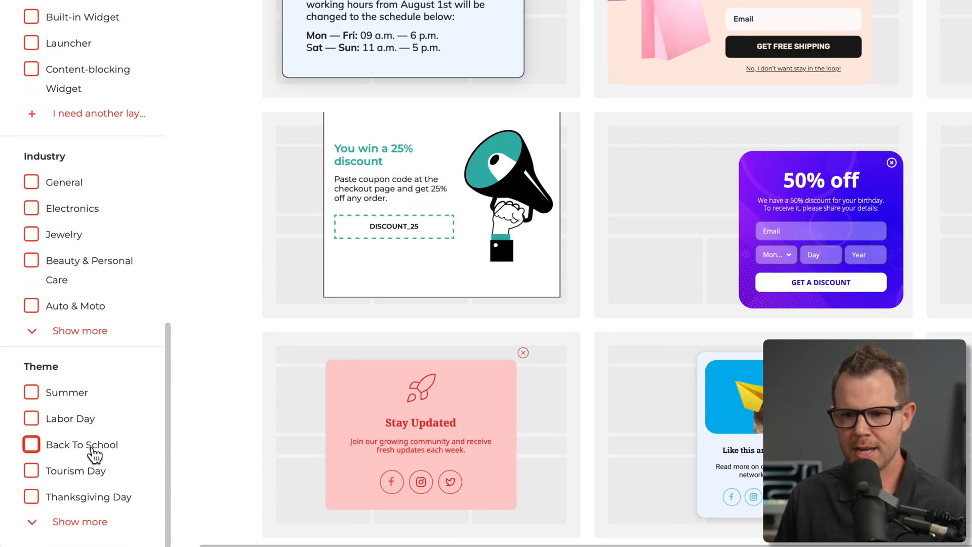
pyautogui.click(80, 522)
pyautogui.click(91, 332)
pyautogui.scroll(-8, 94, 334)
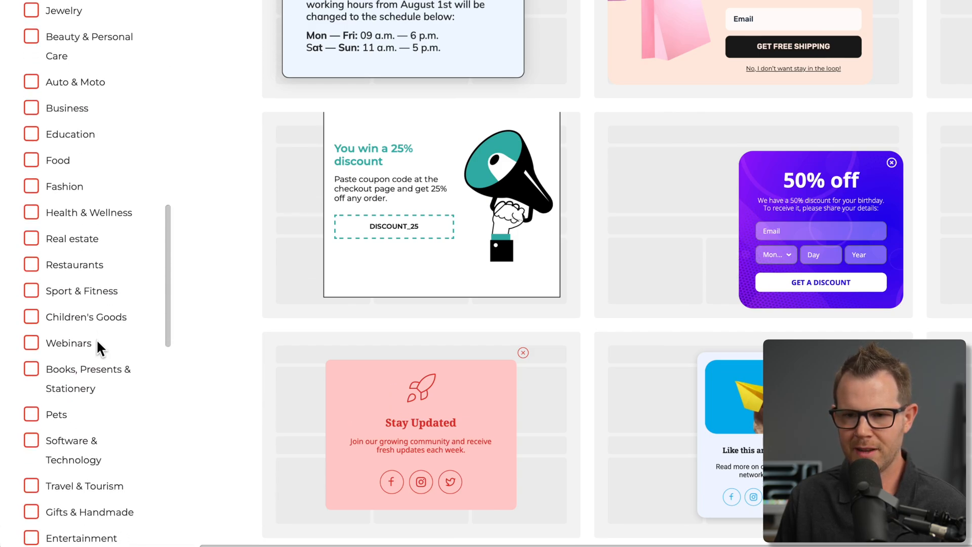
pyautogui.scroll(-7, 98, 350)
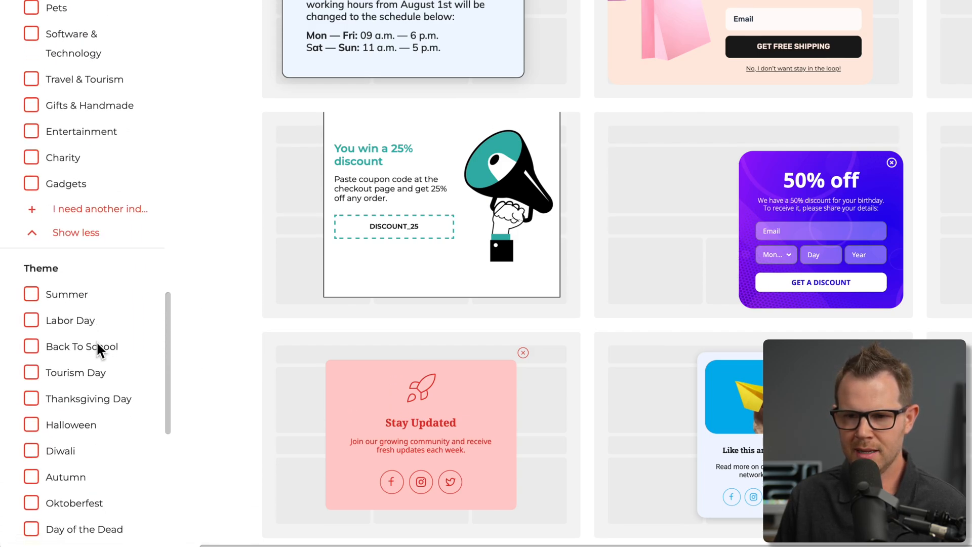
pyautogui.scroll(-4, 98, 354)
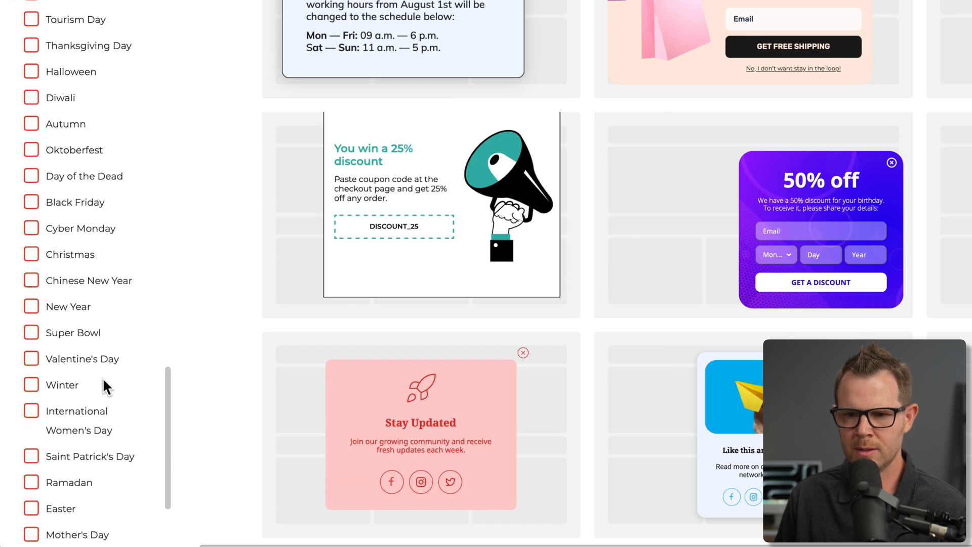
pyautogui.scroll(-2, 116, 377)
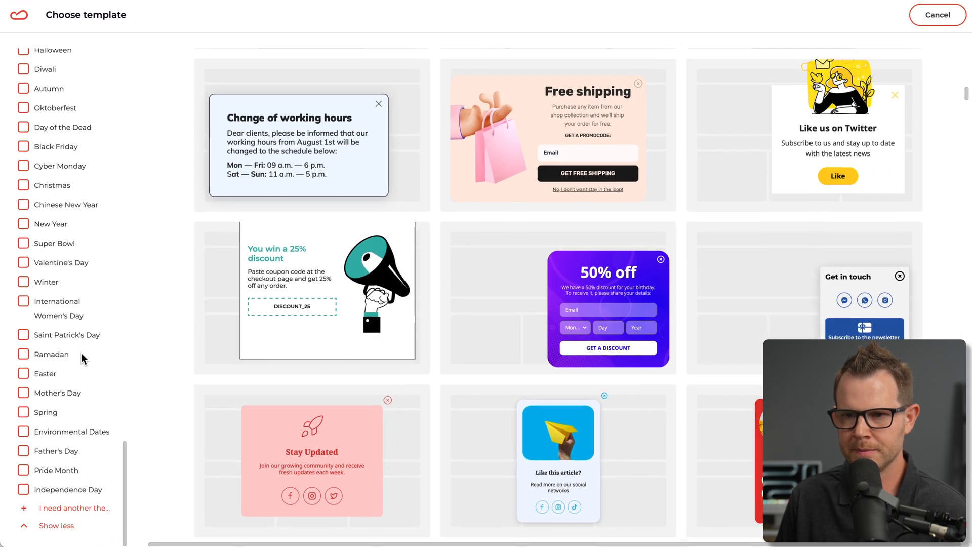
# Step: Filter the templates by the Subscribe to Newsletter use case and open the details of the "Join the club" template
pyautogui.click(31, 141)
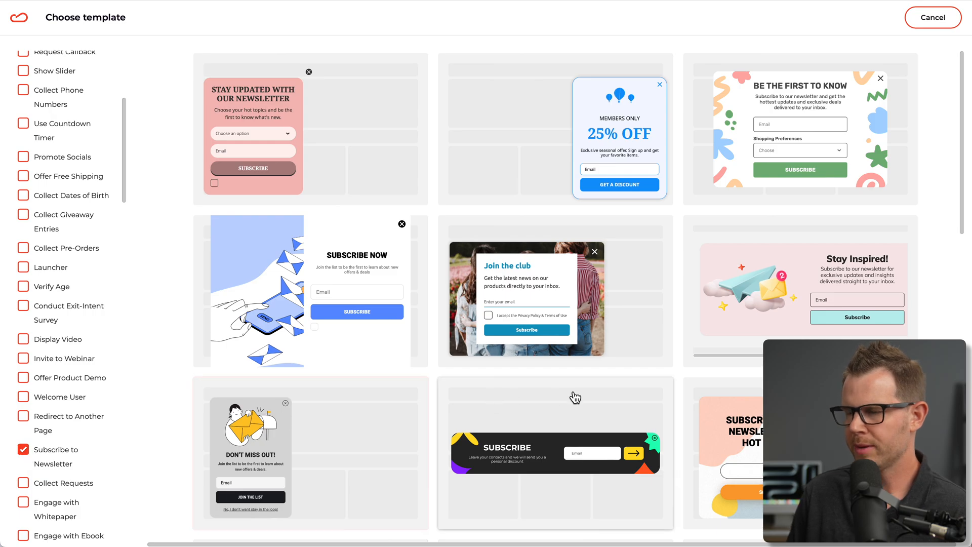
pyautogui.scroll(-1, 753, 454)
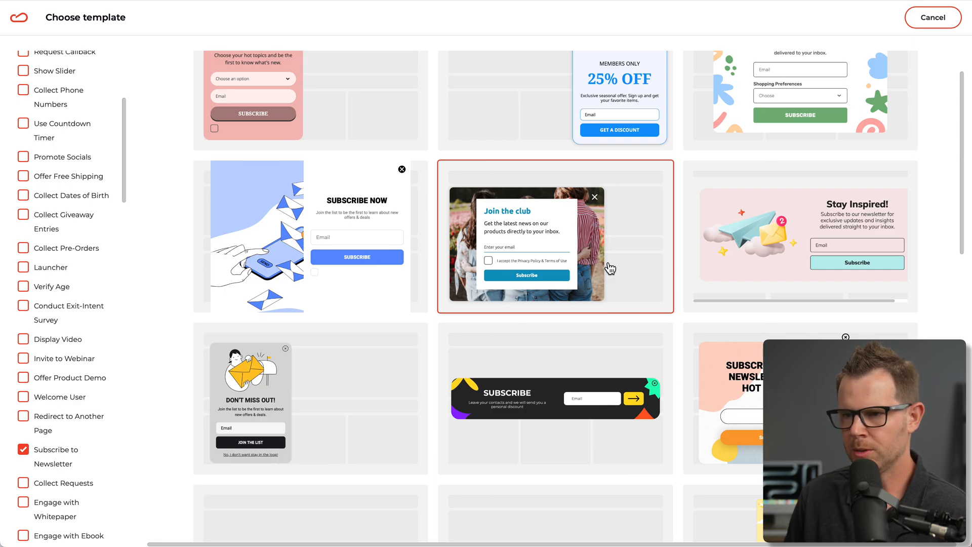
pyautogui.click(590, 253)
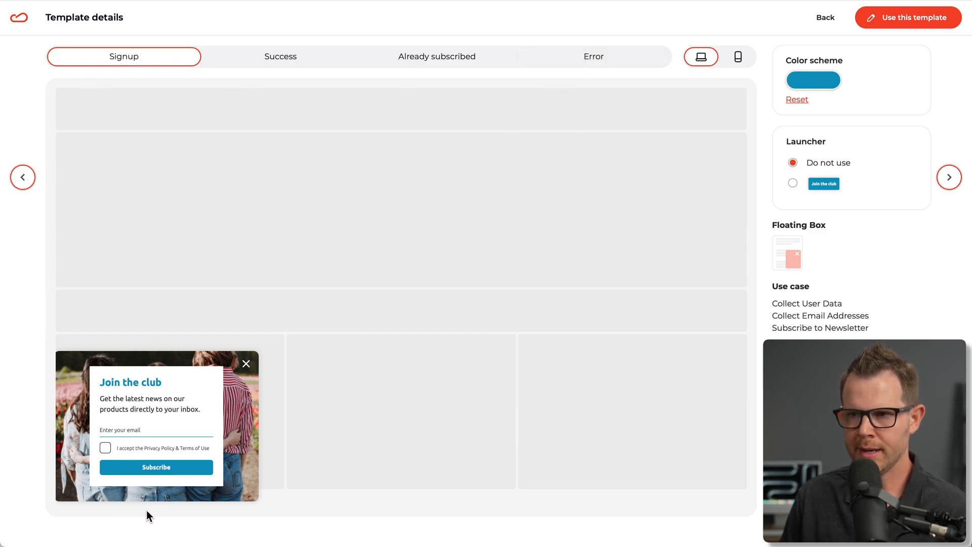
# Step: Preview the template's Success, Already subscribed, Error and Signup states, and compare its mobile layout with the desktop one
pyautogui.click(276, 63)
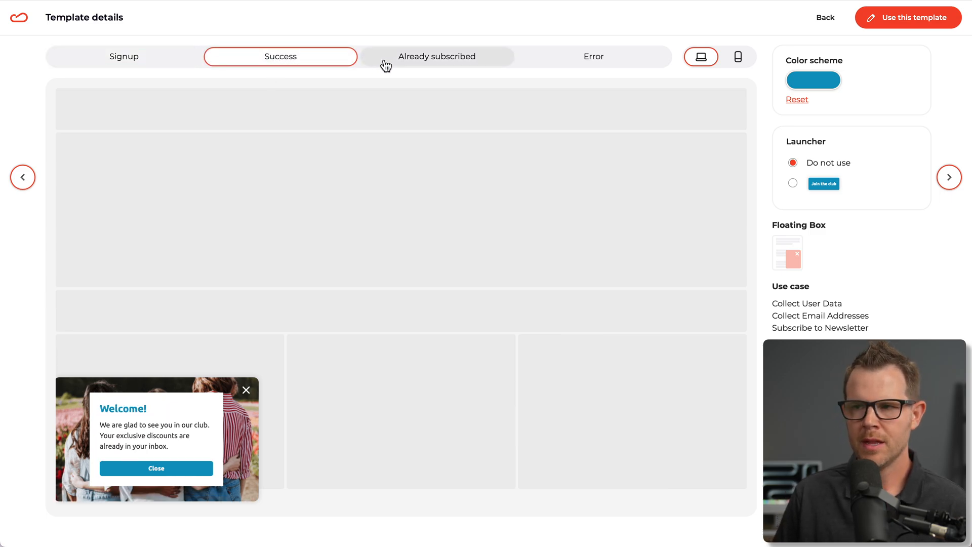
pyautogui.click(400, 64)
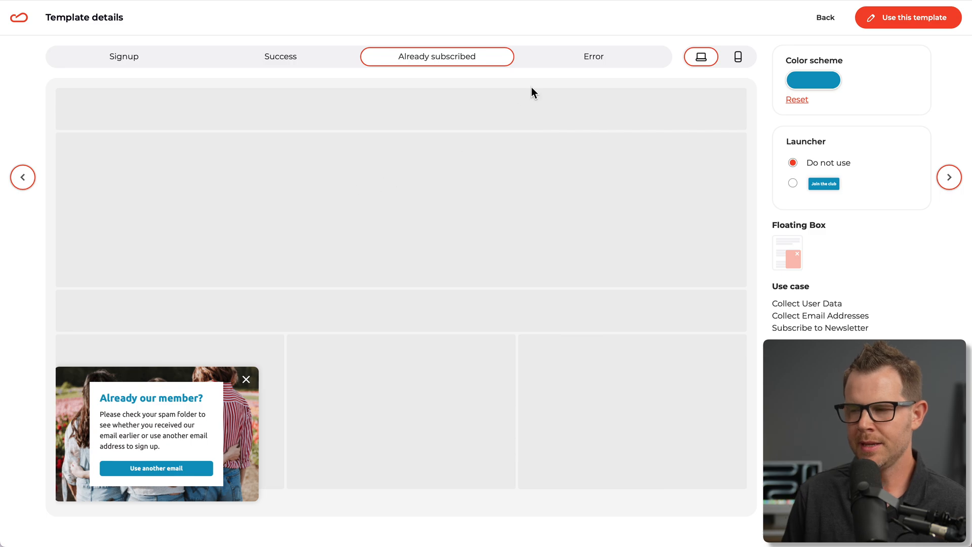
pyautogui.click(625, 59)
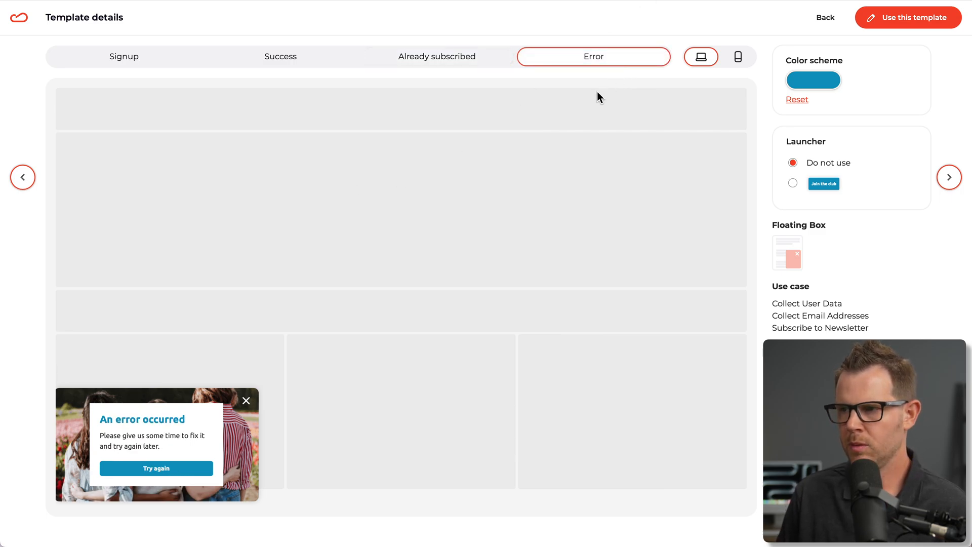
pyautogui.click(152, 61)
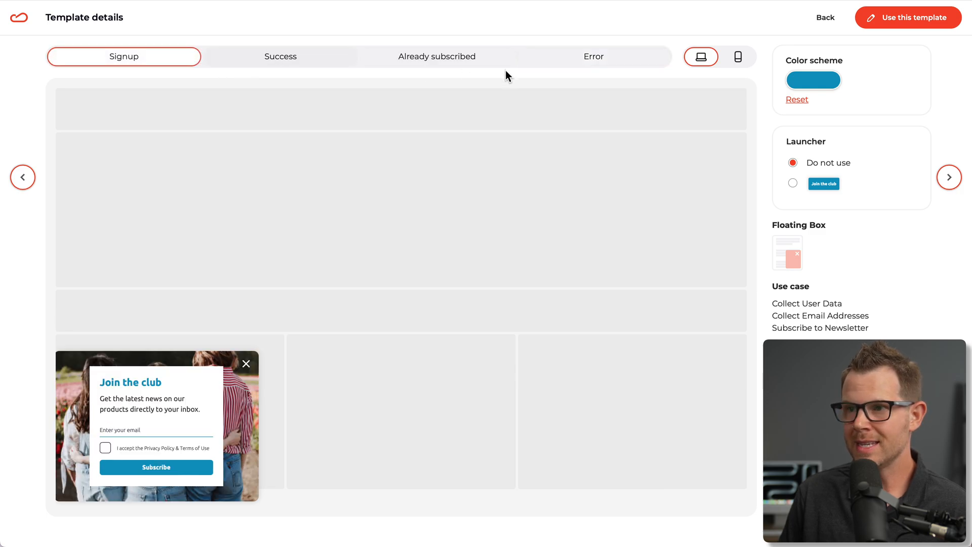
pyautogui.click(740, 60)
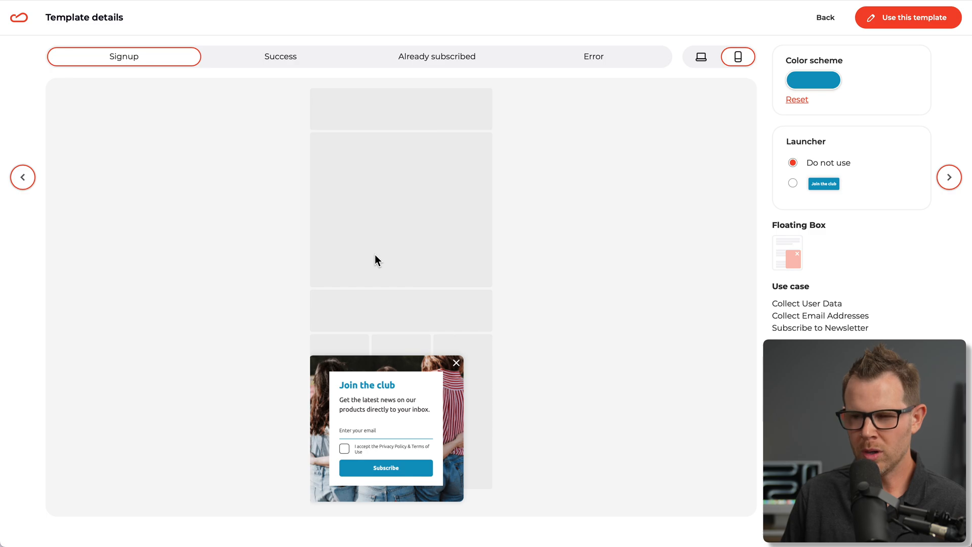
pyautogui.click(700, 57)
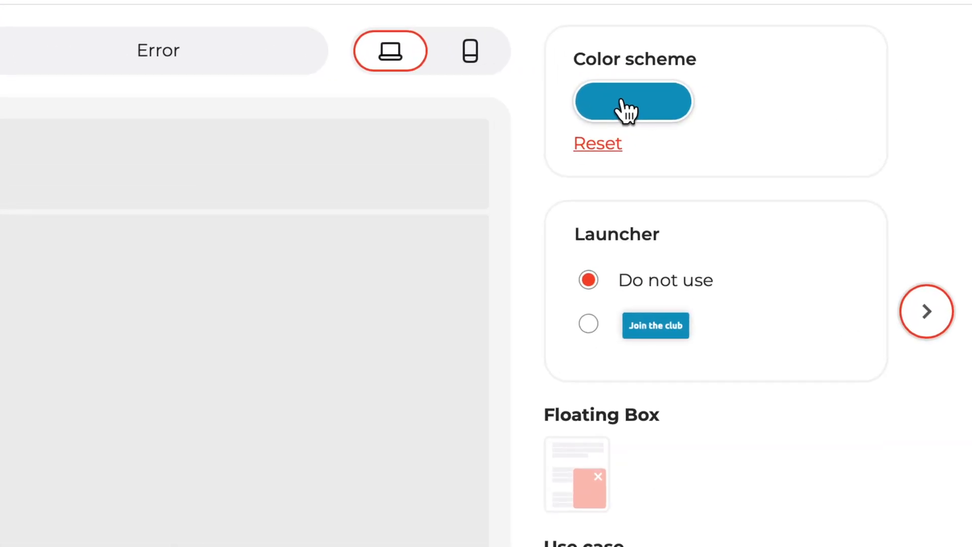
# Step: Try dark green #138515 and light blue #A6D5EE as the template's color scheme, saving each color as a swatch
pyautogui.click(623, 101)
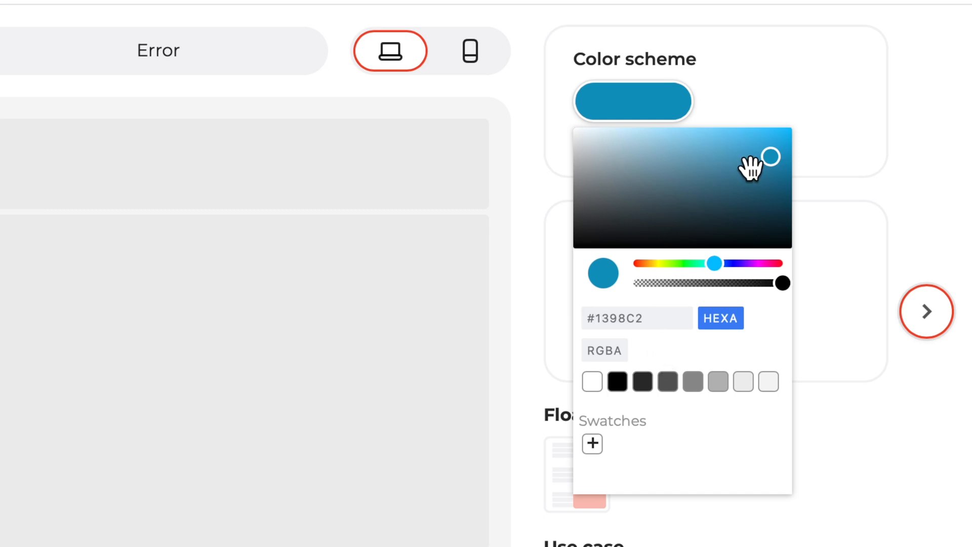
pyautogui.moveTo(715, 263); pyautogui.dragTo(683, 263)
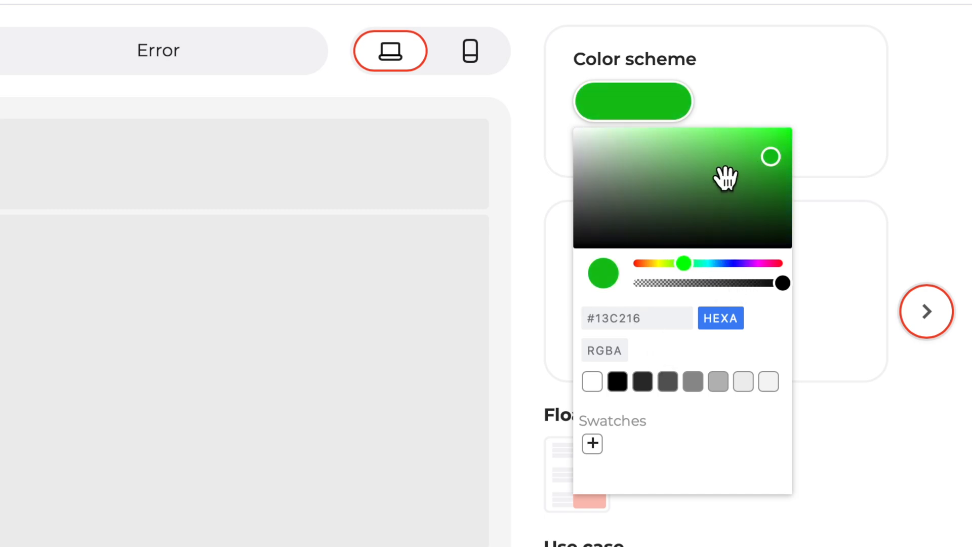
pyautogui.moveTo(725, 152); pyautogui.dragTo(759, 185)
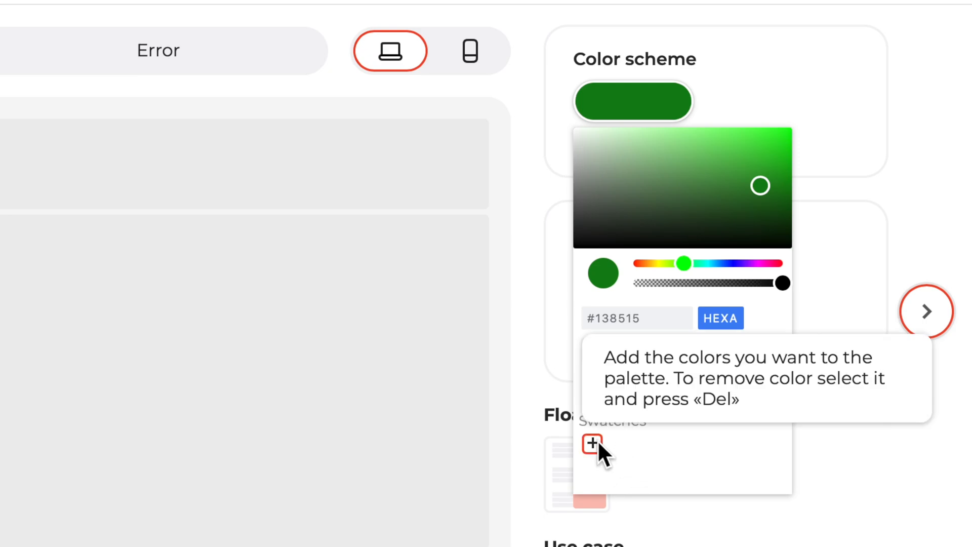
pyautogui.click(592, 442)
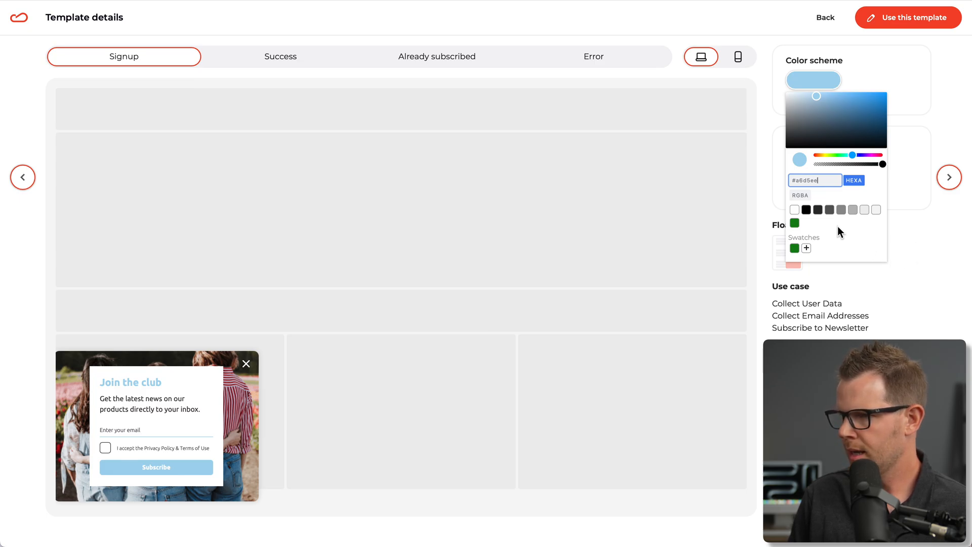
pyautogui.click(805, 249)
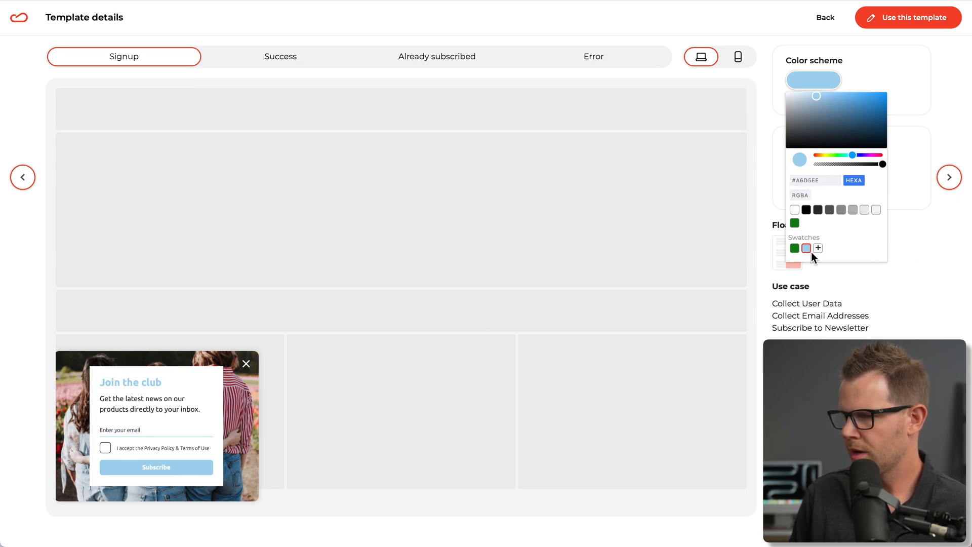
pyautogui.click(916, 254)
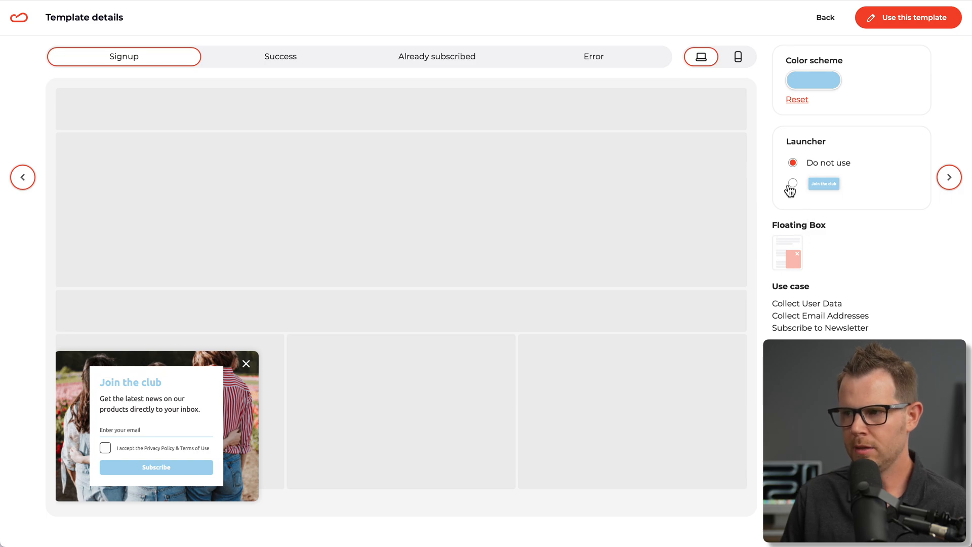
# Step: Try the "Join the club" launcher, open the widget from it, and set the launcher back to Do not use
pyautogui.click(793, 184)
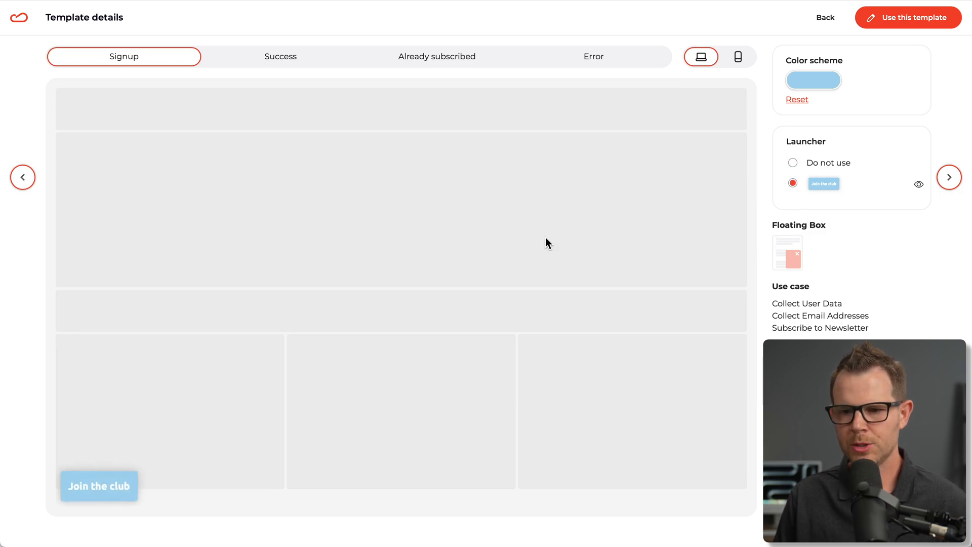
pyautogui.click(96, 485)
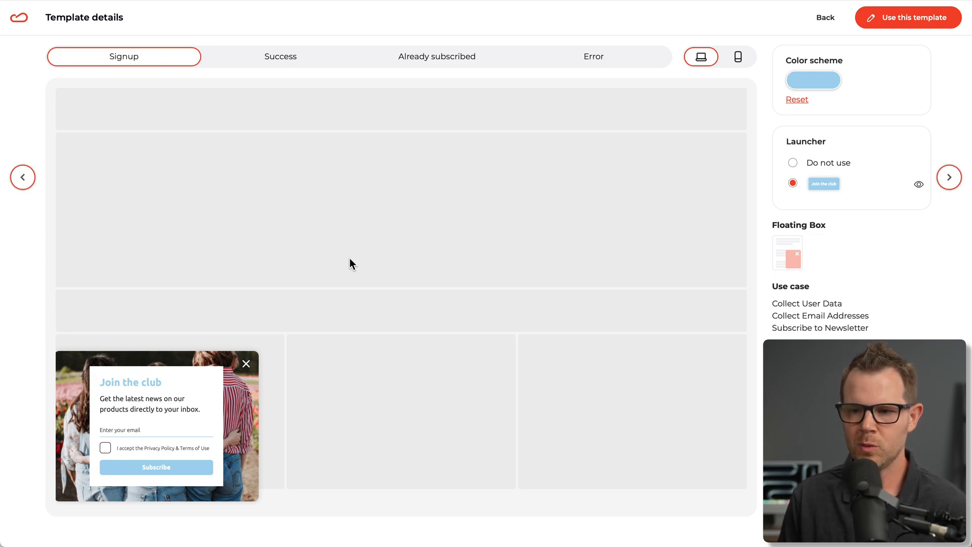
pyautogui.click(792, 163)
pyautogui.click(810, 185)
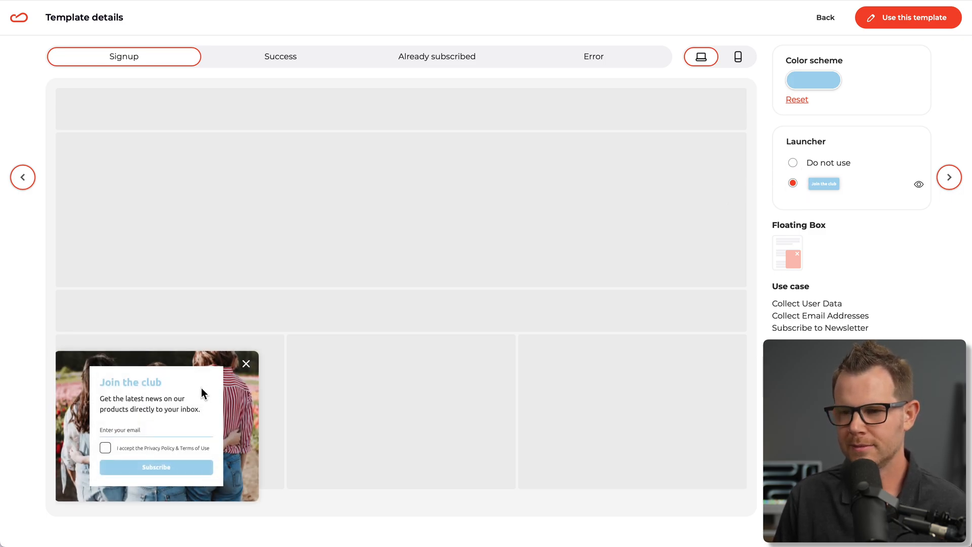
pyautogui.click(793, 163)
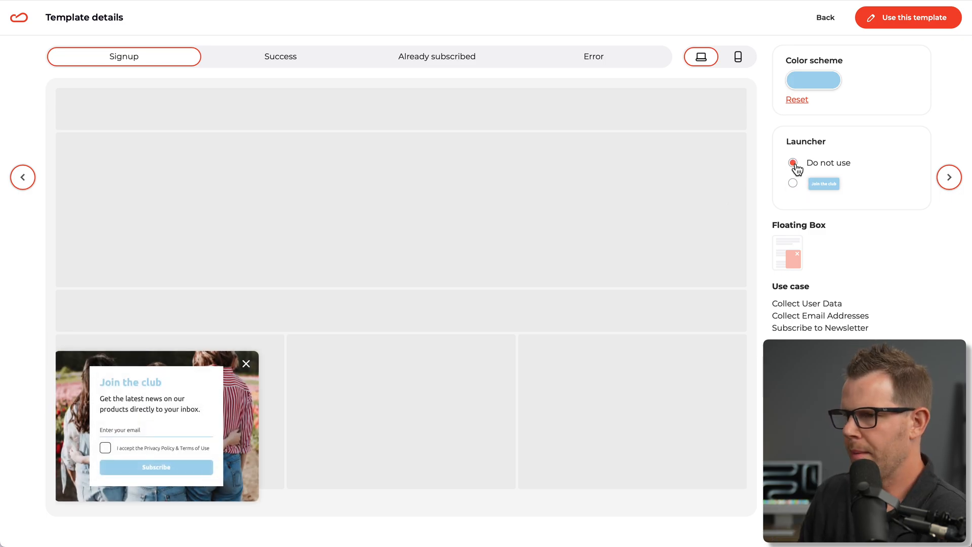
# Step: Compare the neighbouring newsletter templates and open the "Join the club" floating box template in the editor
pyautogui.click(948, 180)
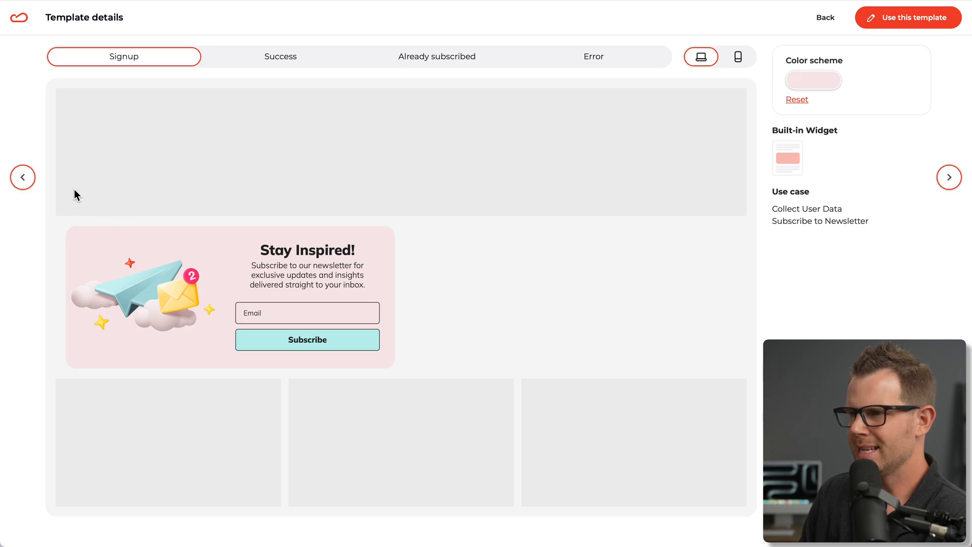
pyautogui.click(23, 178)
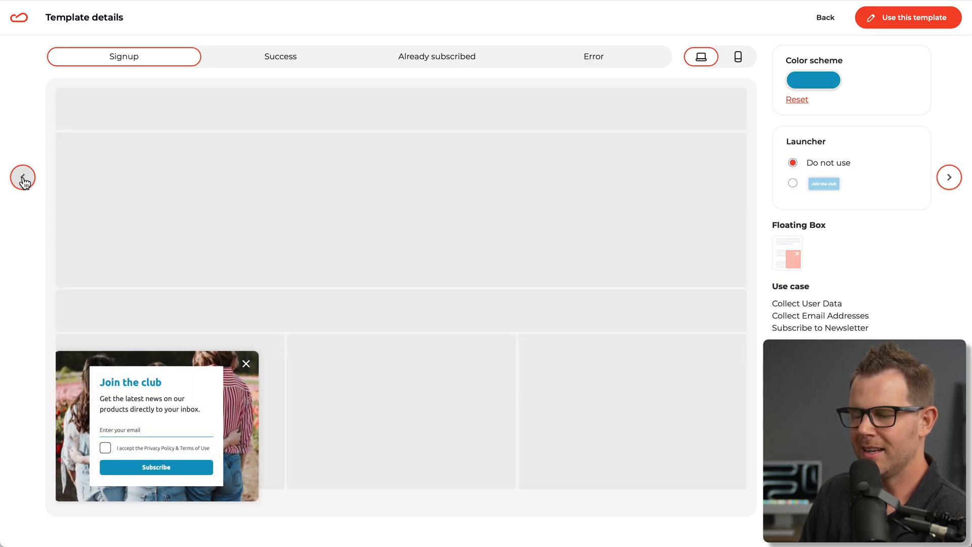
pyautogui.click(24, 178)
pyautogui.click(23, 179)
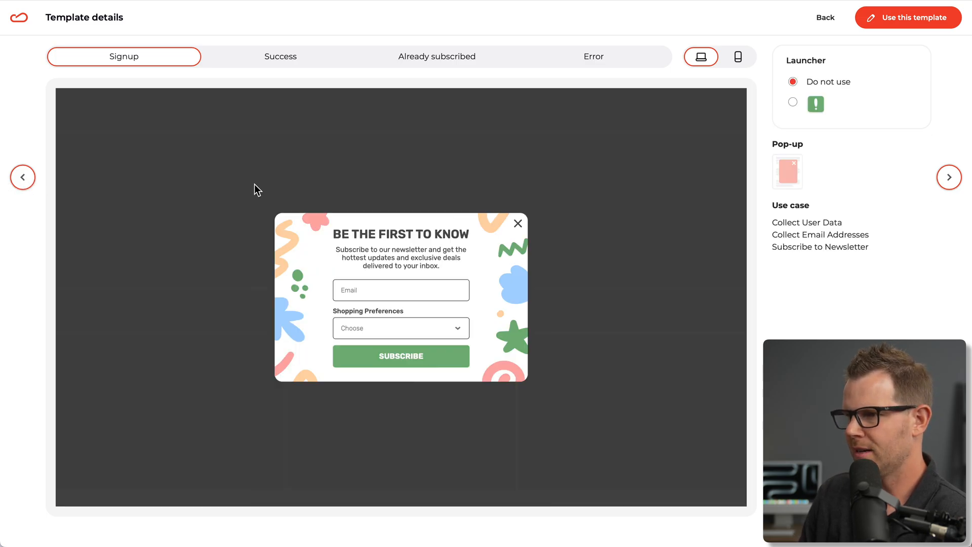
pyautogui.click(950, 178)
pyautogui.click(951, 179)
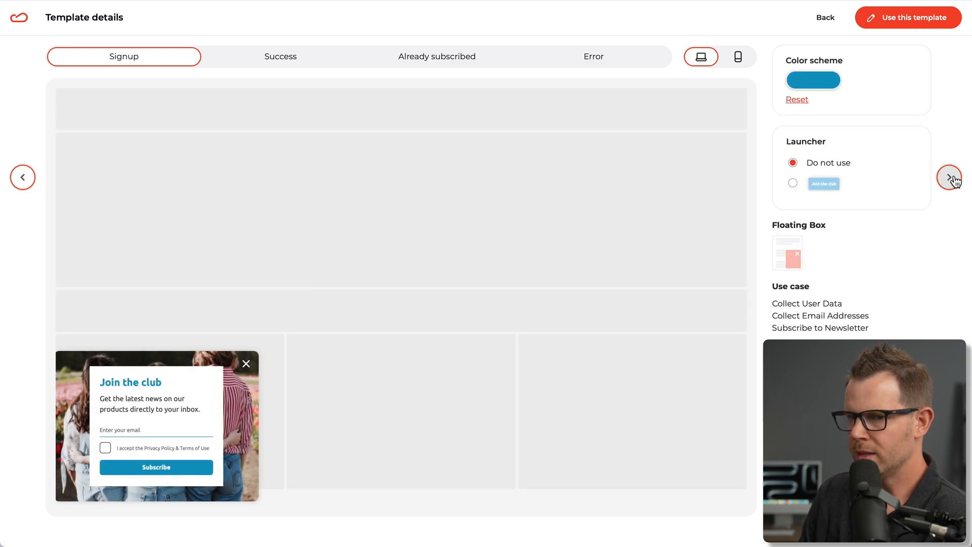
pyautogui.click(909, 15)
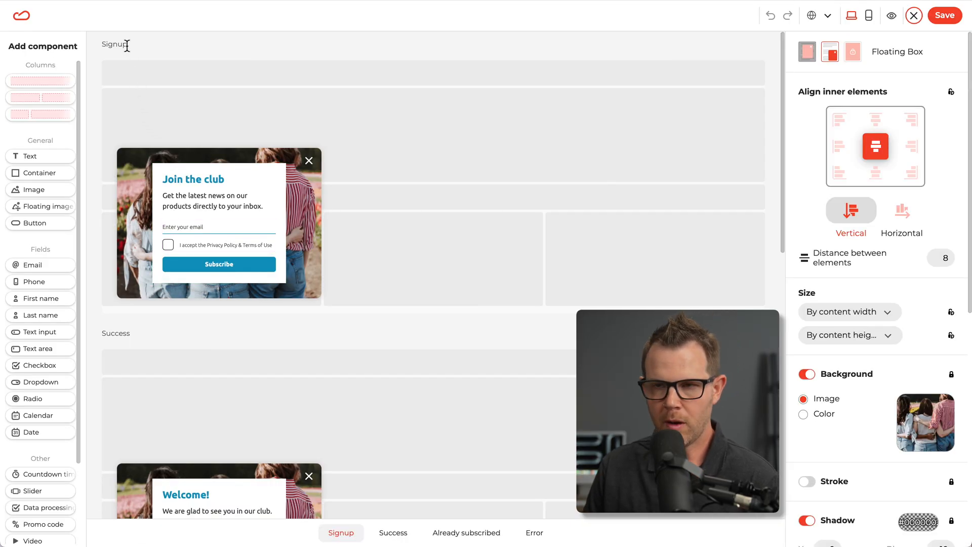
# Step: Replace the Signup heading "Join the club" with "Get my weekly Newsletter"
pyautogui.scroll(-9, 189, 323)
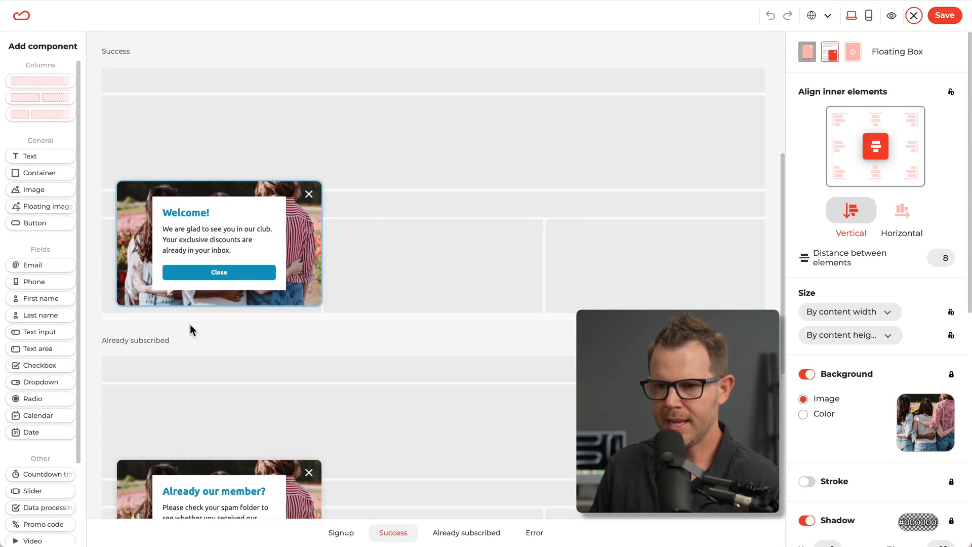
pyautogui.scroll(-4, 190, 323)
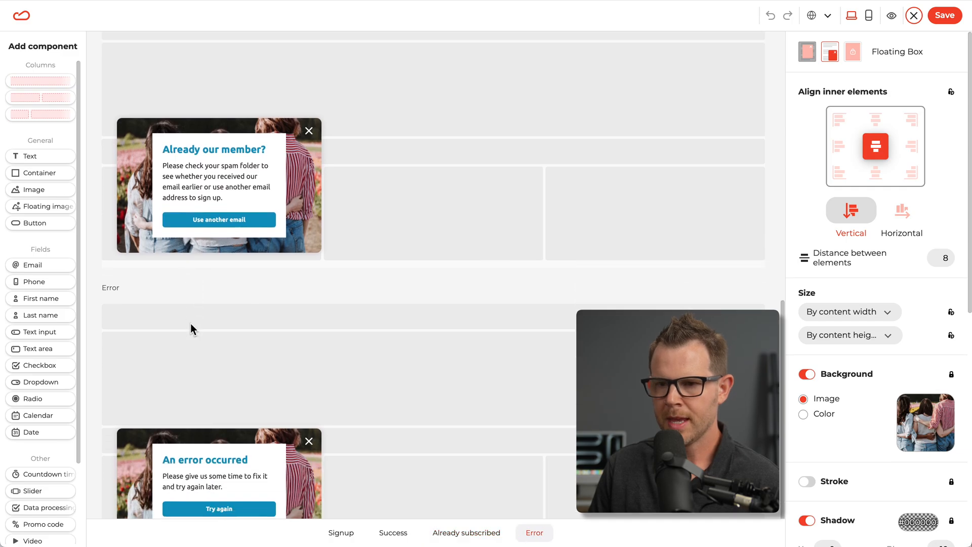
pyautogui.scroll(12, 190, 323)
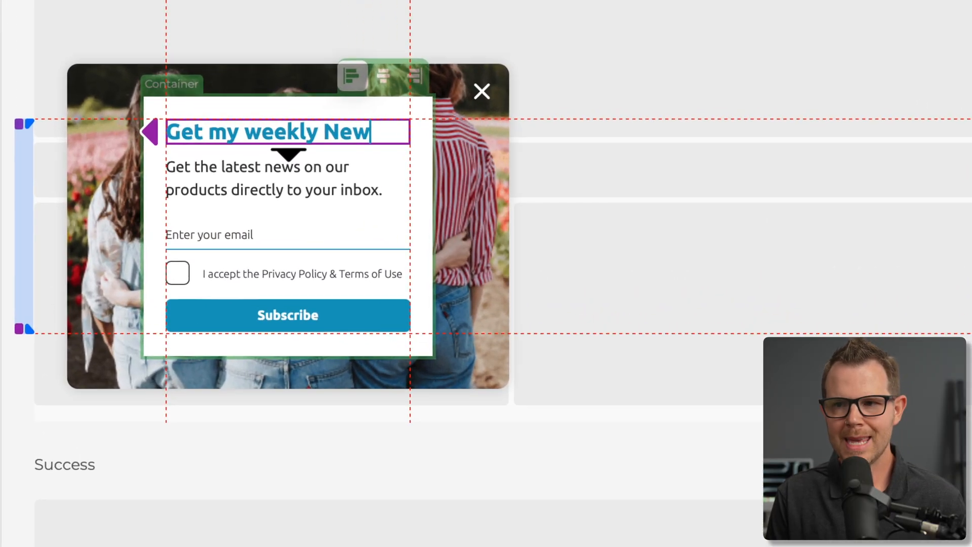
pyautogui.write('sle')
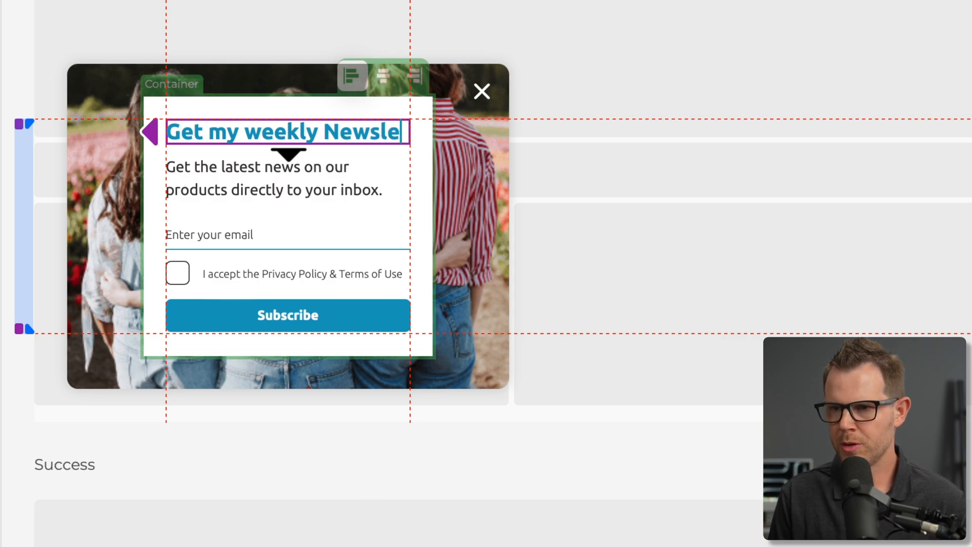
pyautogui.write('tter')
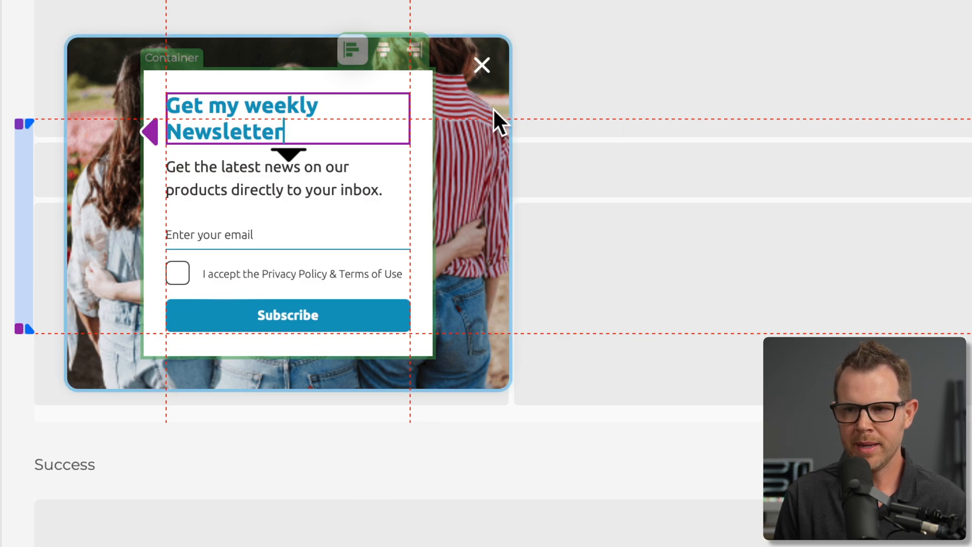
# Step: Remove the word "Newsletter" from the Signup heading and enter it again
pyautogui.press('BackSpace')
pyautogui.press('BackSpace')
pyautogui.press('BackSpace')
pyautogui.press('BackSpace')
pyautogui.press('BackSpace')
pyautogui.press('BackSpace')
pyautogui.press('BackSpace')
pyautogui.press('BackSpace')
pyautogui.press('BackSpace')
pyautogui.press('BackSpace')
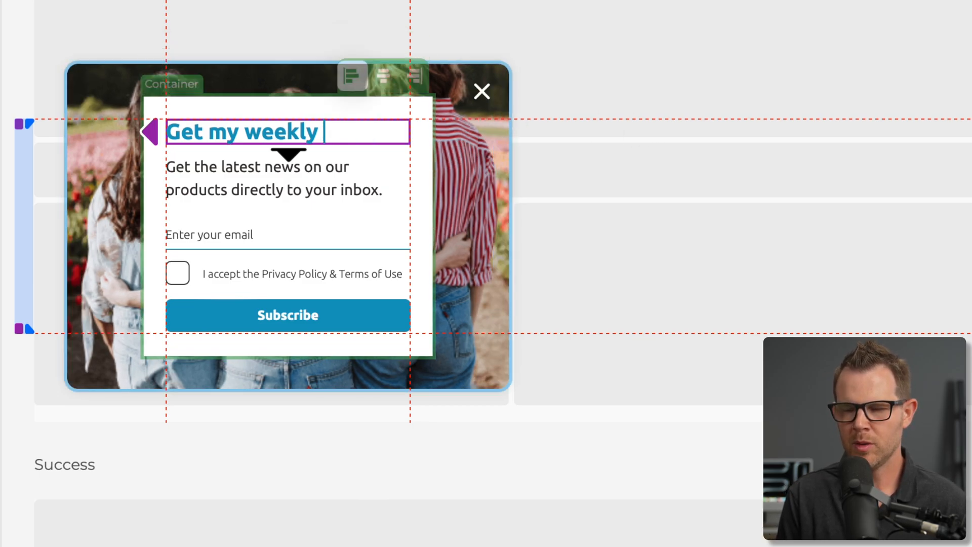
pyautogui.write('Newsle')
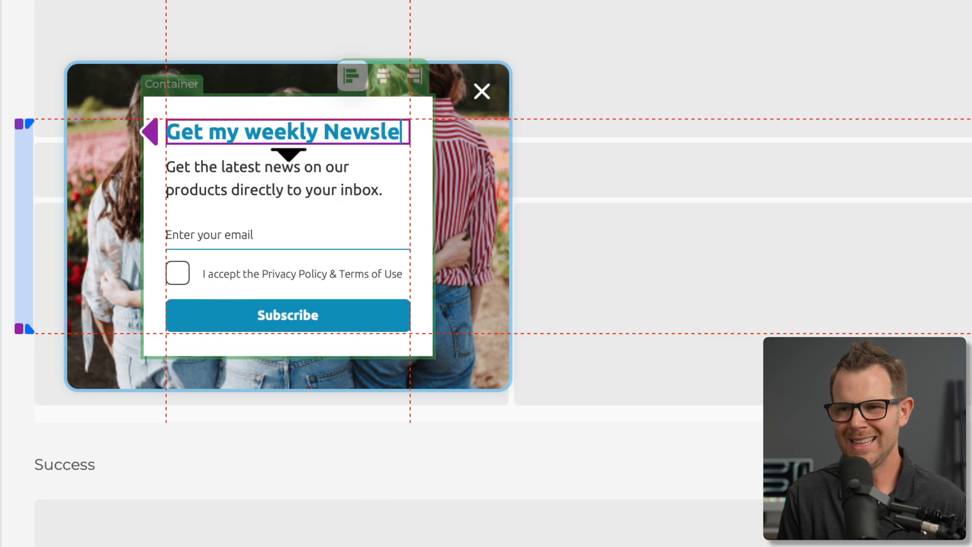
pyautogui.write('tter')
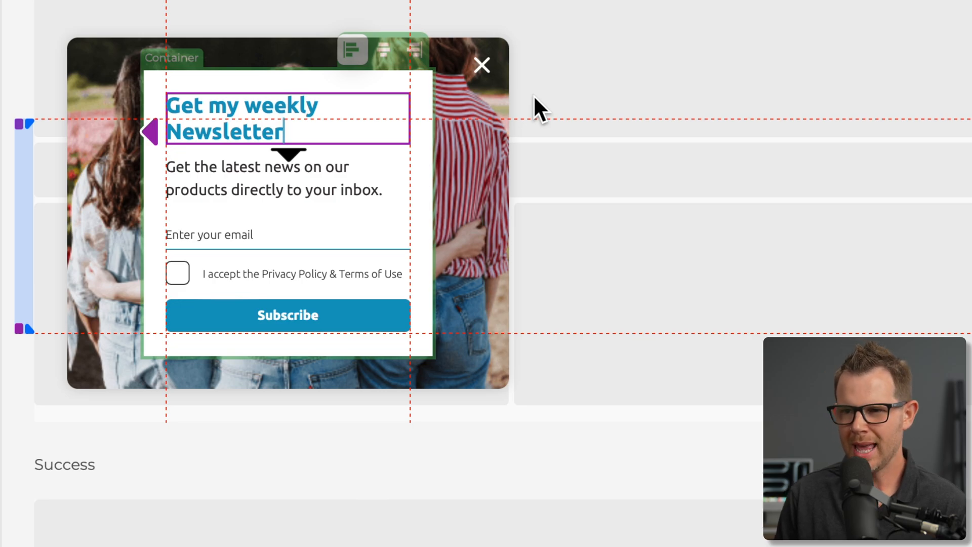
# Step: Try the floating box without a background, then replace its background image with the semi-transparent light grey color #DFDFDF54
pyautogui.click(484, 147)
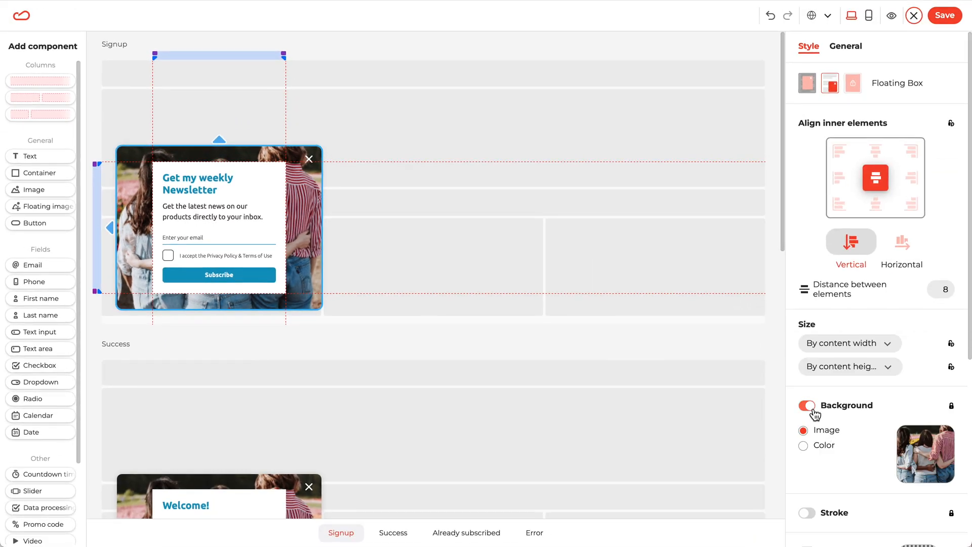
pyautogui.click(812, 409)
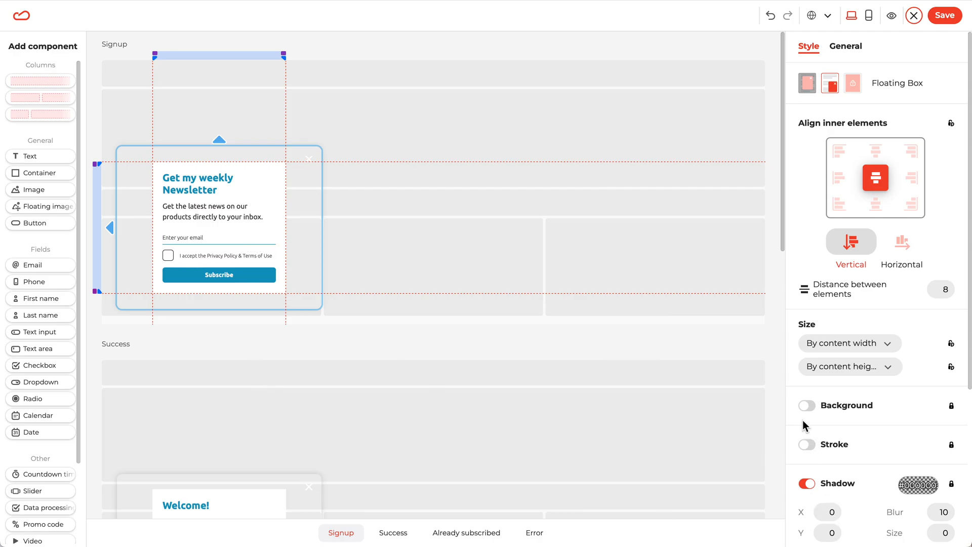
pyautogui.click(812, 409)
pyautogui.click(803, 445)
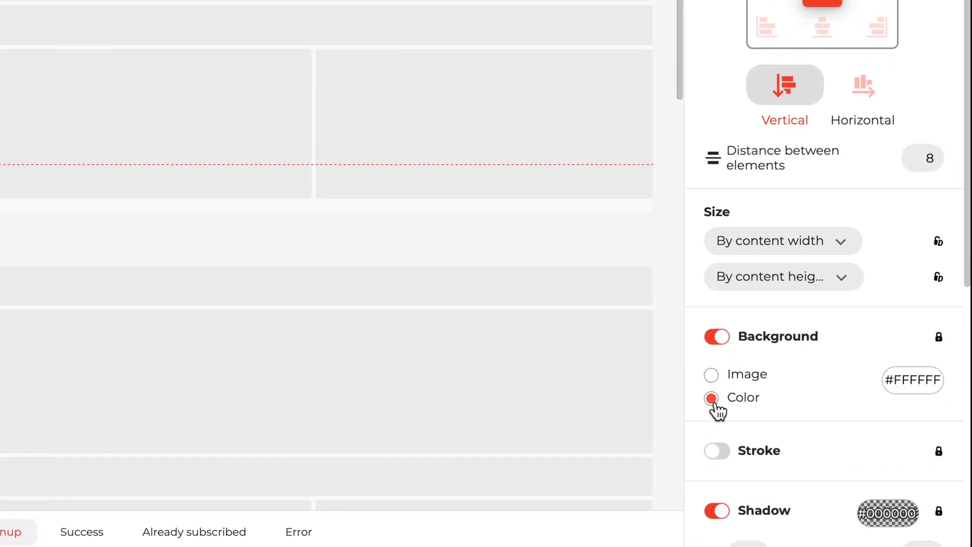
pyautogui.click(910, 387)
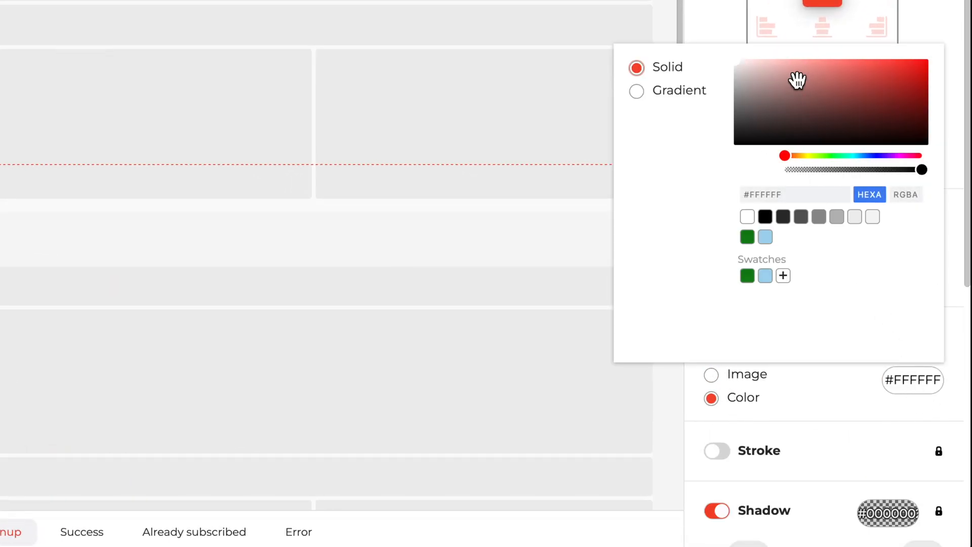
pyautogui.click(738, 78)
pyautogui.moveTo(738, 78); pyautogui.dragTo(713, 76)
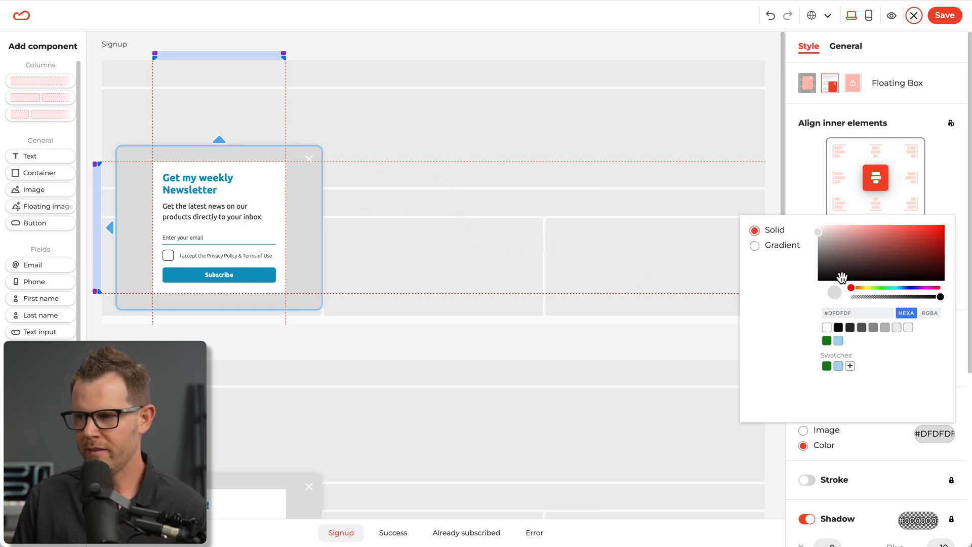
pyautogui.moveTo(938, 295); pyautogui.dragTo(881, 307)
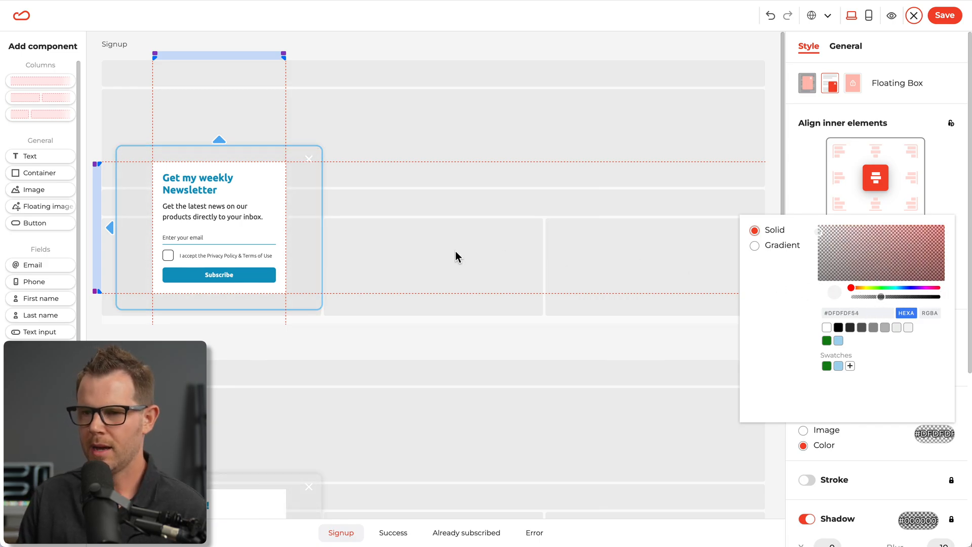
# Step: Delete the email field from the signup form and add a phone field in its place above the consent checkbox
pyautogui.click(252, 184)
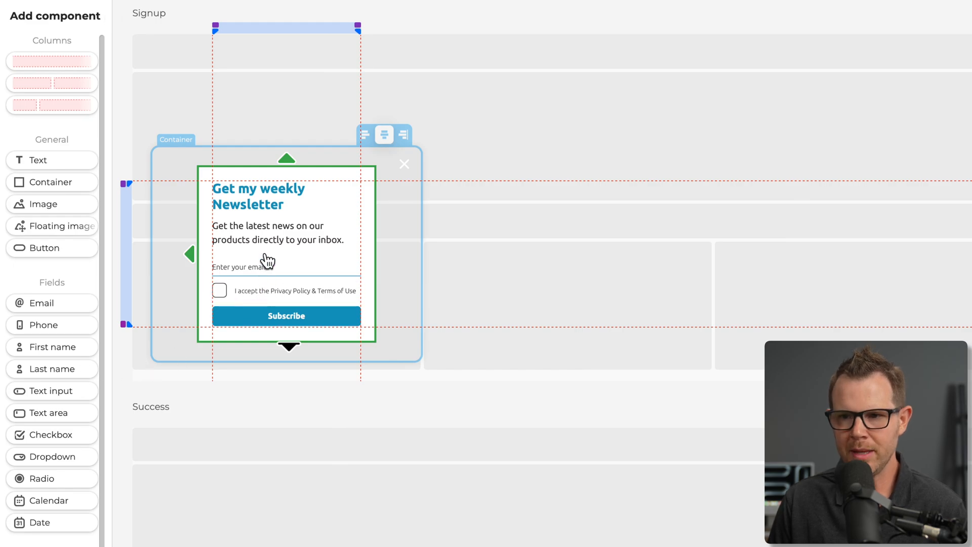
pyautogui.click(265, 263)
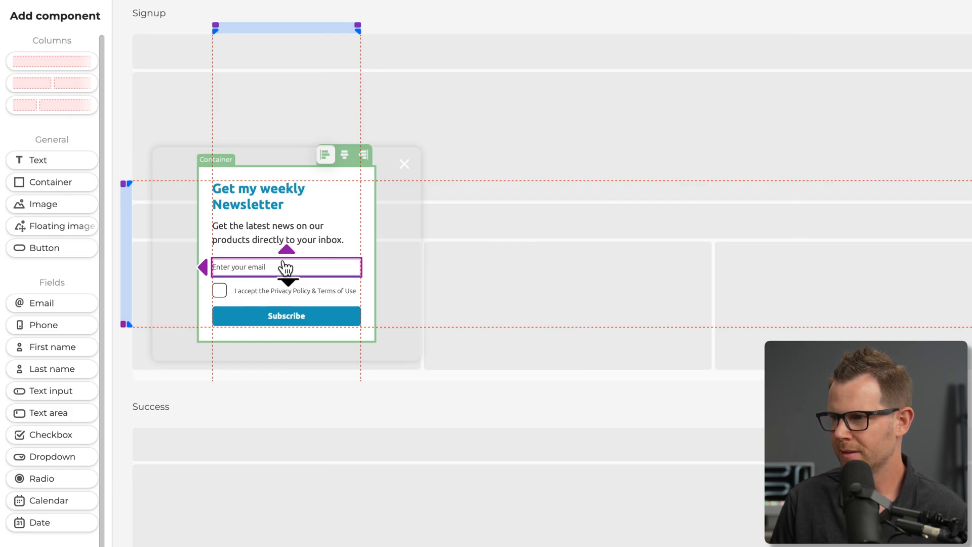
pyautogui.rightClick(293, 266)
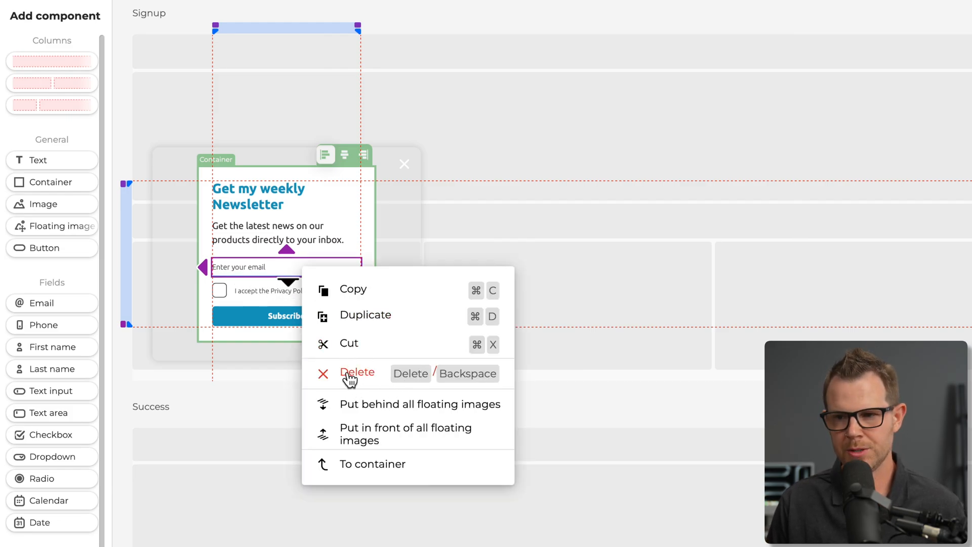
pyautogui.click(350, 377)
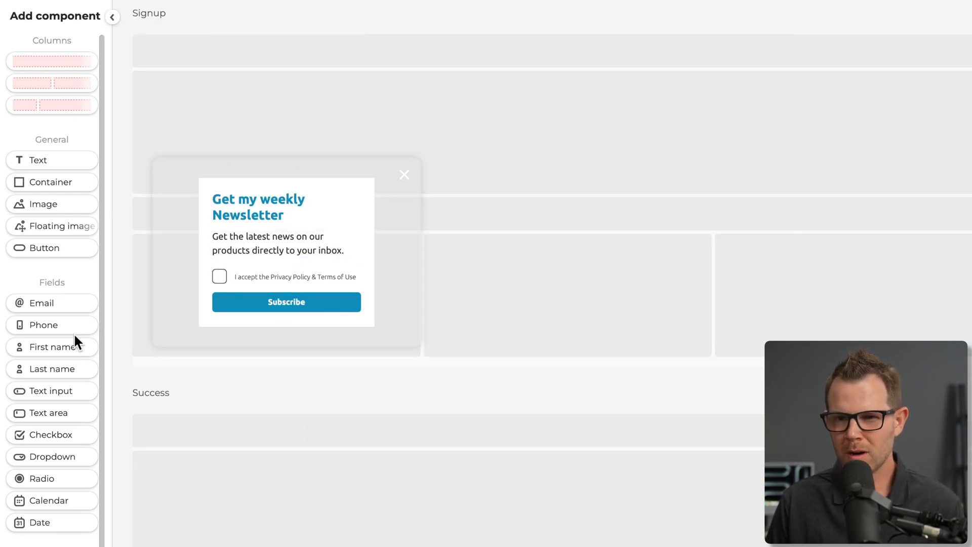
pyautogui.moveTo(50, 324); pyautogui.dragTo(278, 263)
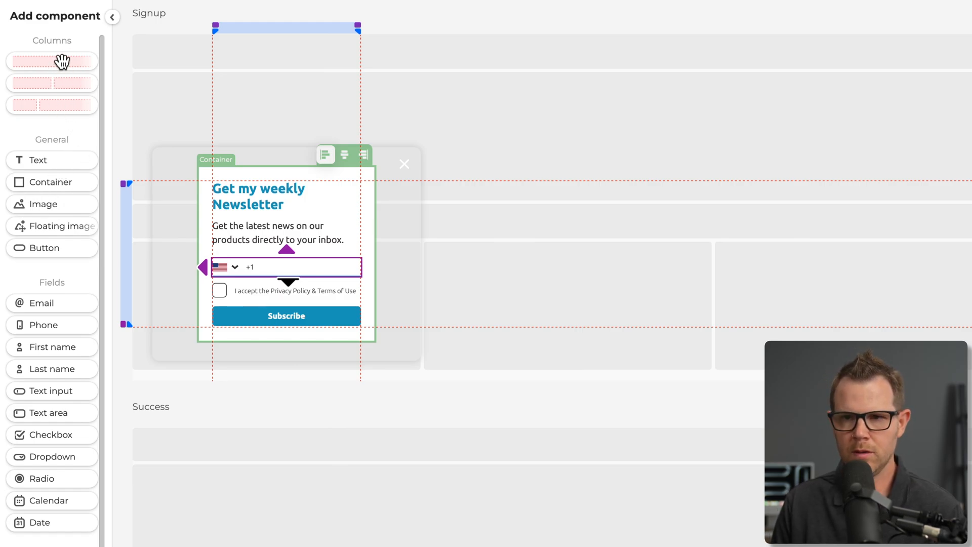
# Step: Try a one-column block above the form's heading with different spacing, height and width, and try a container there
pyautogui.moveTo(61, 62); pyautogui.dragTo(294, 180)
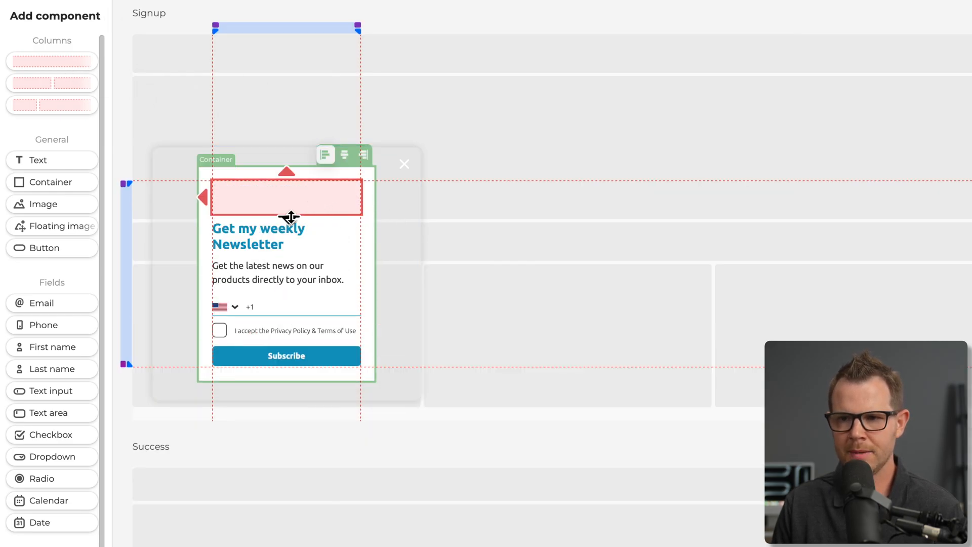
pyautogui.moveTo(294, 216); pyautogui.dragTo(289, 244)
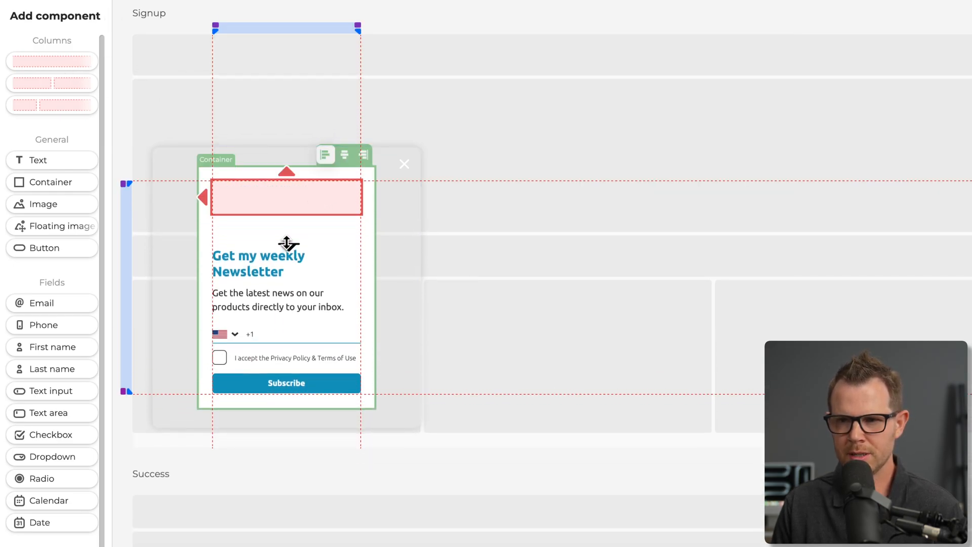
pyautogui.moveTo(283, 162)
pyautogui.mouseDown()
pyautogui.moveTo(286, 121)
pyautogui.moveTo(287, 165)
pyautogui.mouseUp()
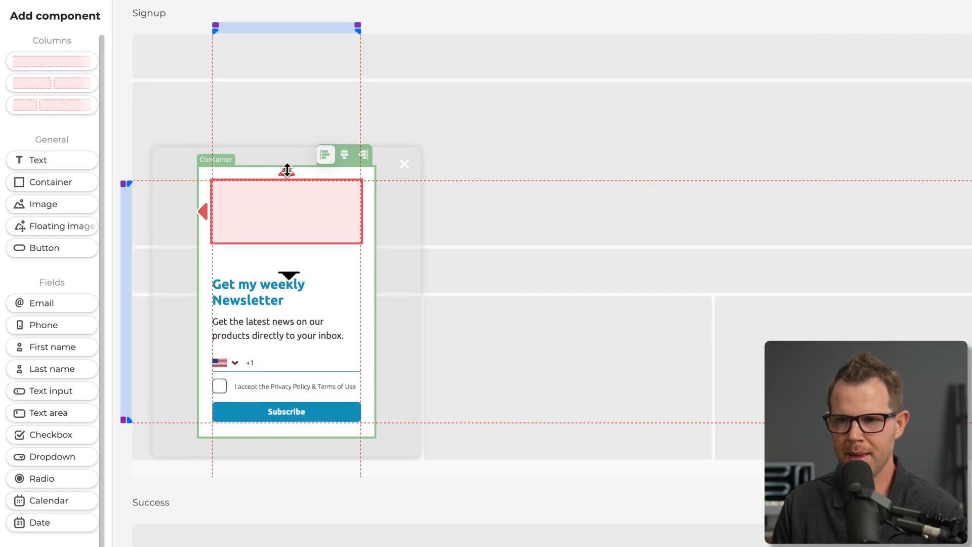
pyautogui.moveTo(213, 226); pyautogui.dragTo(250, 220)
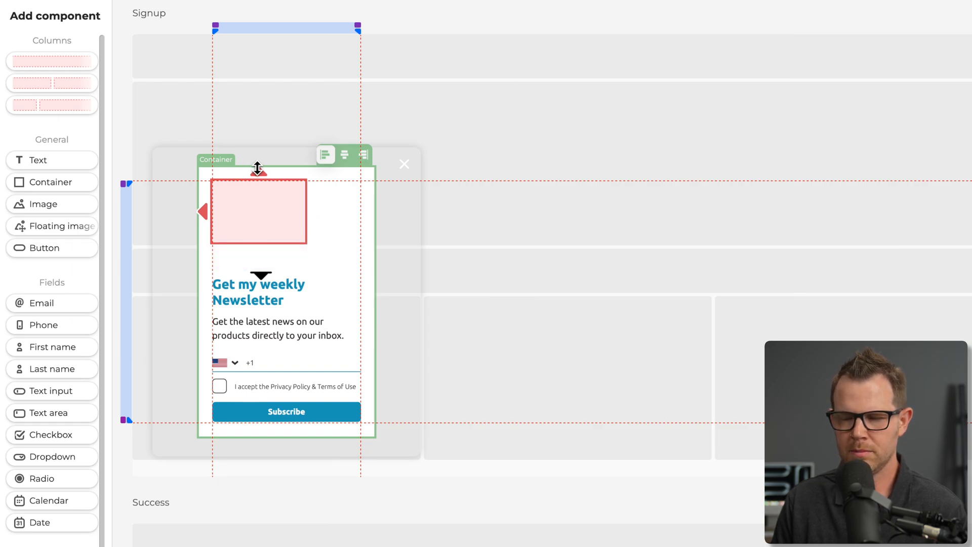
pyautogui.moveTo(258, 167); pyautogui.dragTo(256, 215)
pyautogui.moveTo(258, 171); pyautogui.dragTo(260, 206)
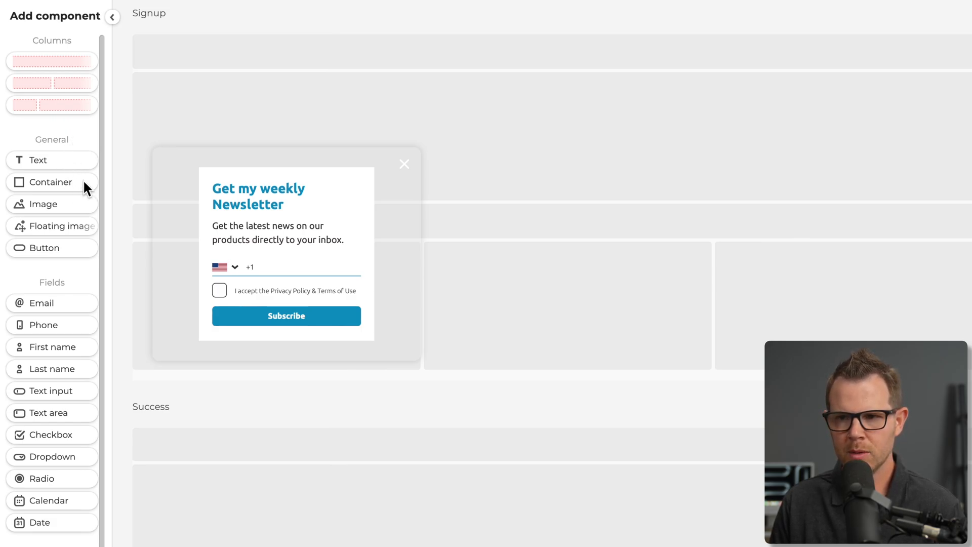
pyautogui.moveTo(82, 187); pyautogui.dragTo(311, 191)
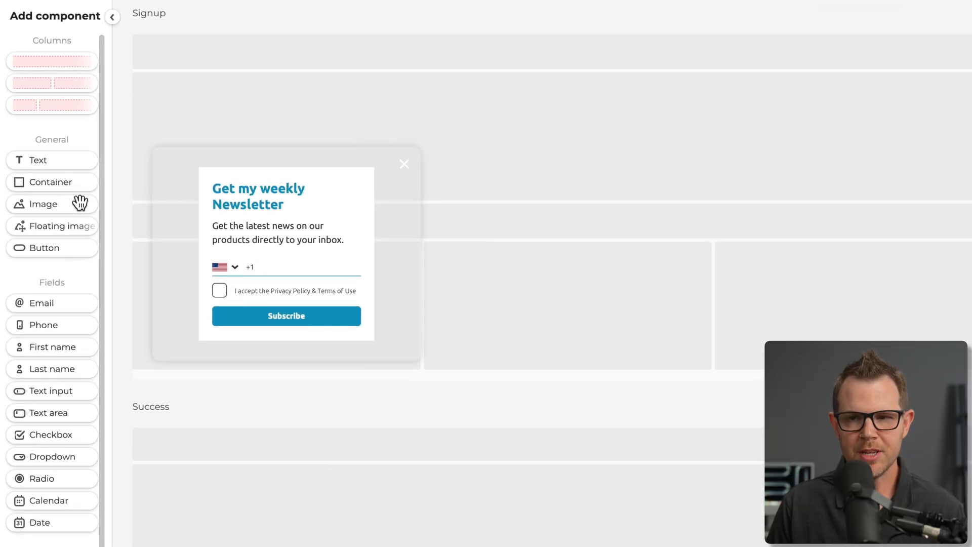
# Step: Insert an image below the form's heading, using the airplane outline from the image library's icons
pyautogui.moveTo(60, 188); pyautogui.dragTo(253, 190)
pyautogui.moveTo(327, 207); pyautogui.dragTo(327, 210)
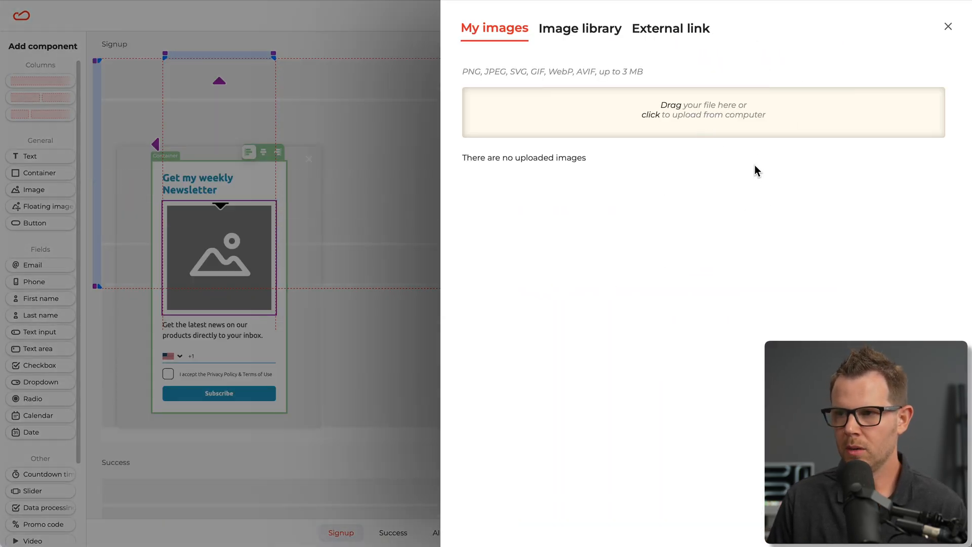
pyautogui.click(613, 37)
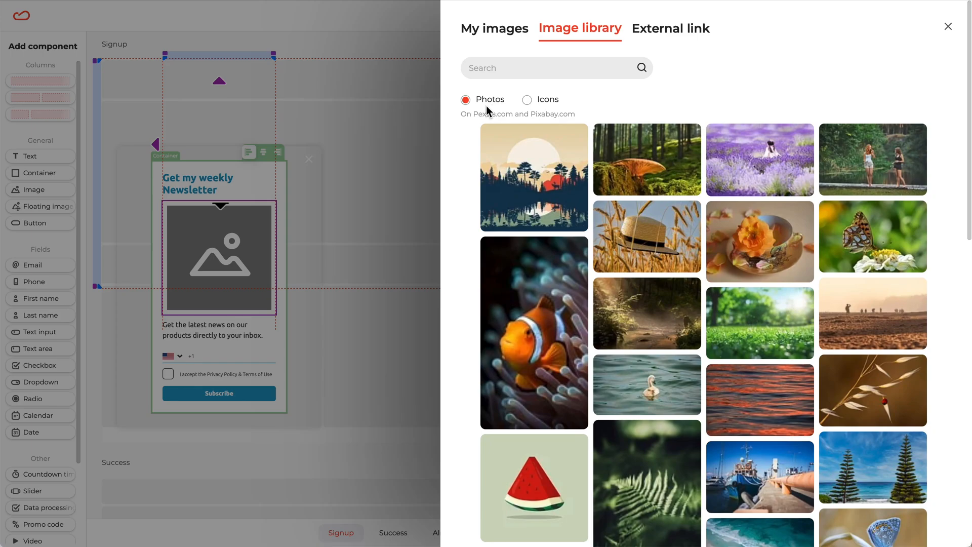
pyautogui.click(526, 101)
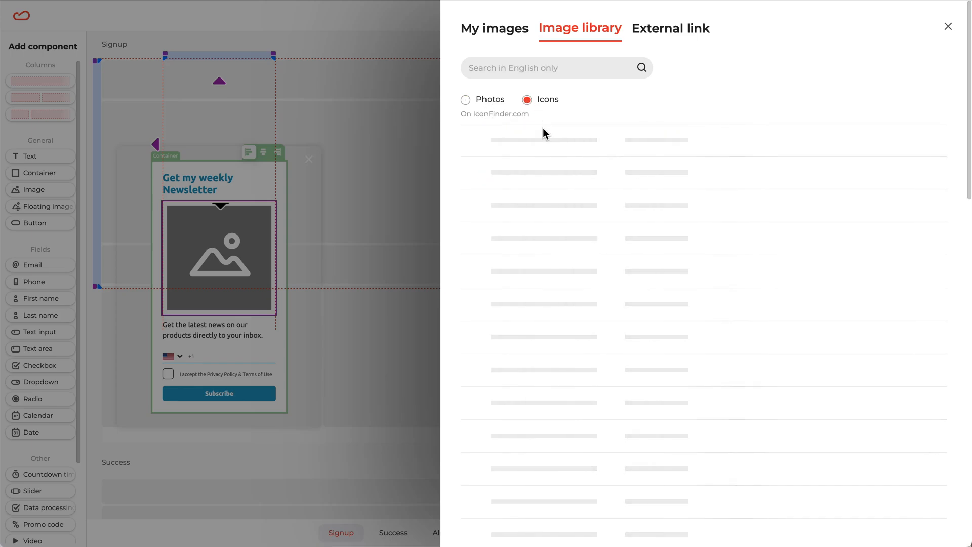
pyautogui.click(533, 403)
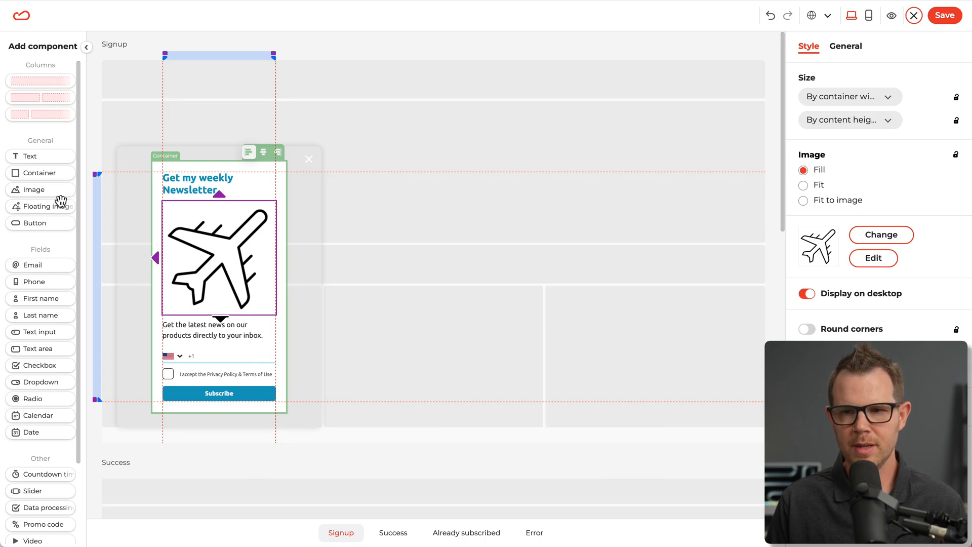
# Step: Try a floating image over the edge of the signup form, using the blue butterfly photo from the image library
pyautogui.moveTo(47, 205); pyautogui.dragTo(295, 287)
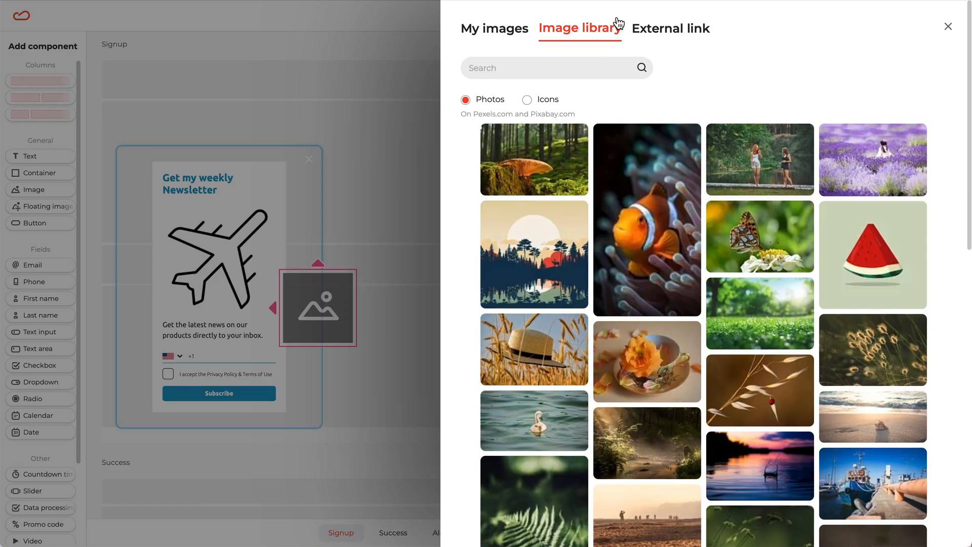
pyautogui.click(516, 33)
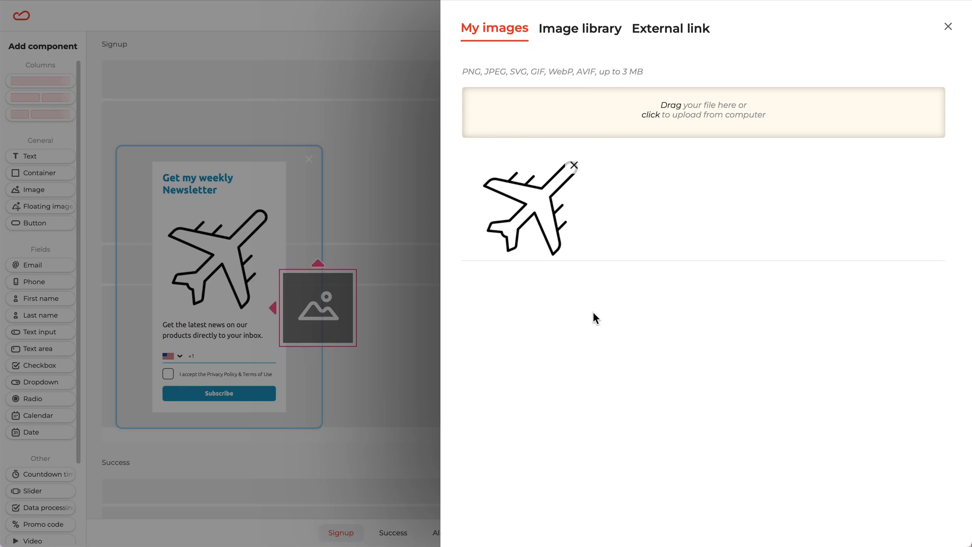
pyautogui.click(578, 31)
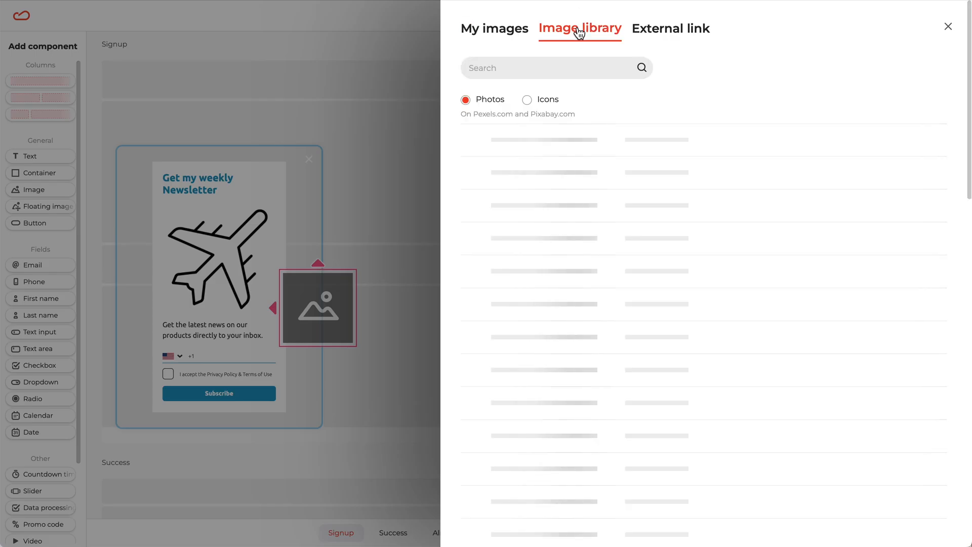
pyautogui.click(666, 31)
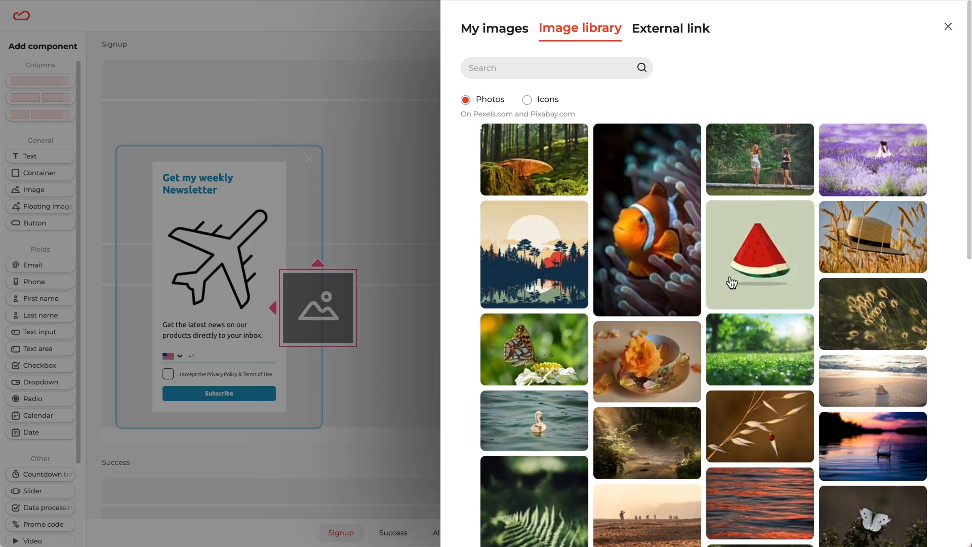
pyautogui.scroll(-6, 791, 273)
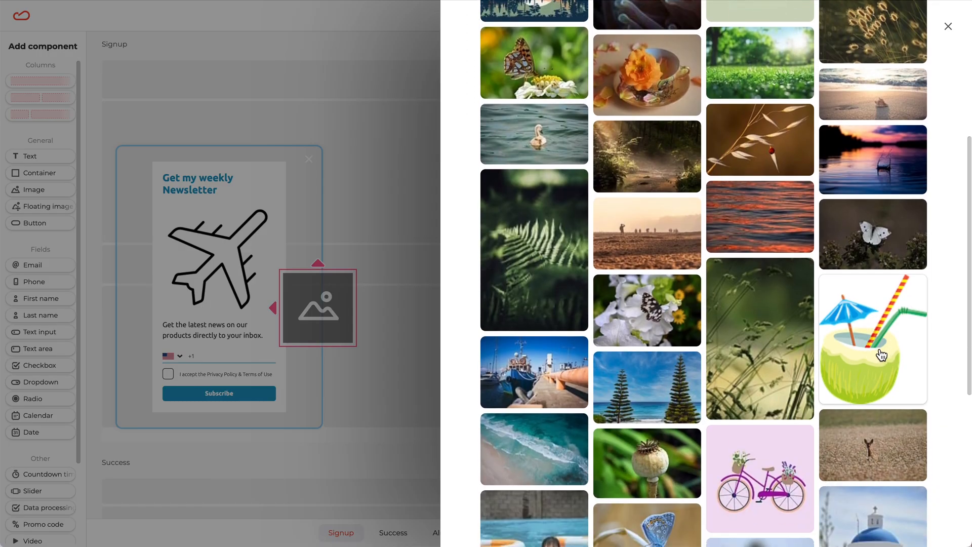
pyautogui.scroll(-6, 648, 466)
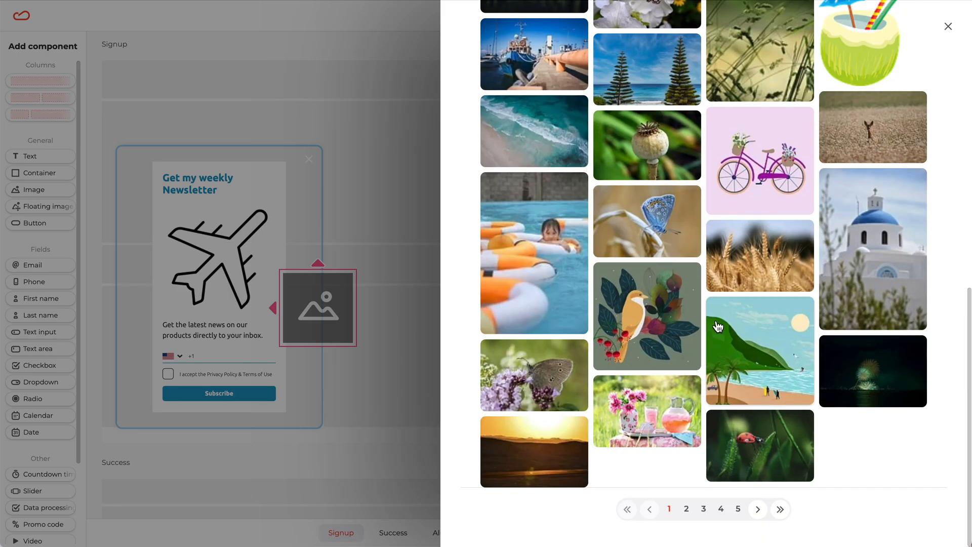
pyautogui.click(661, 226)
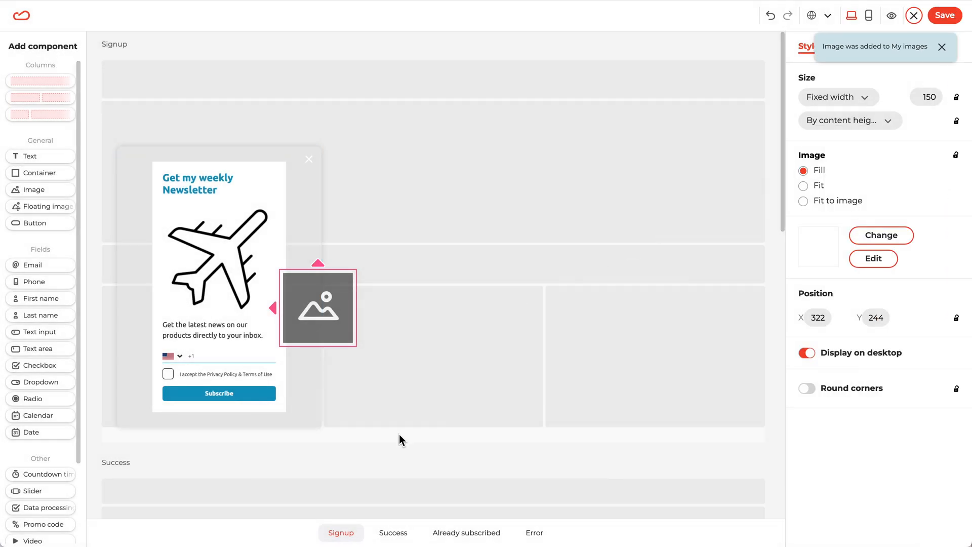
# Step: Try the floating butterfly image at different positions in the desktop and mobile layouts, and delete it
pyautogui.moveTo(312, 318); pyautogui.dragTo(313, 361)
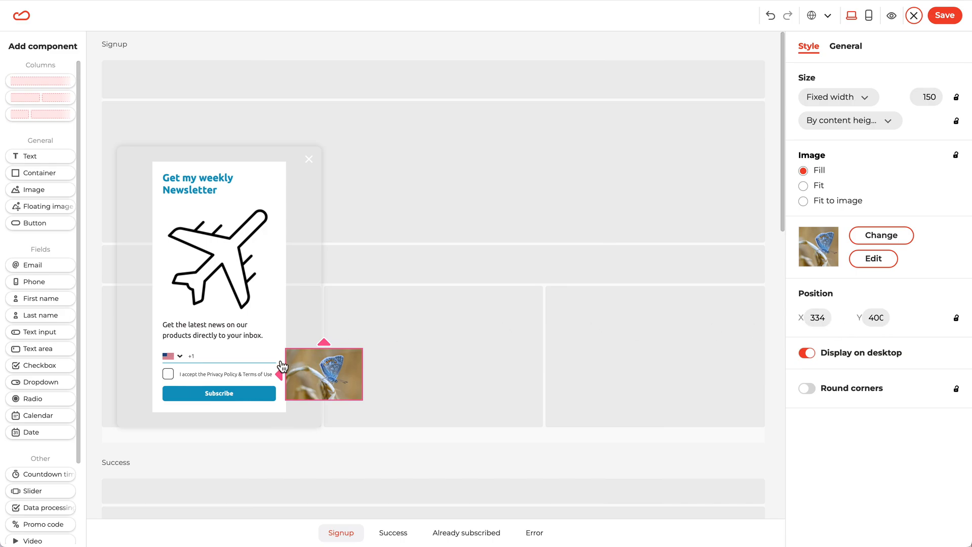
pyautogui.moveTo(323, 368); pyautogui.dragTo(151, 155)
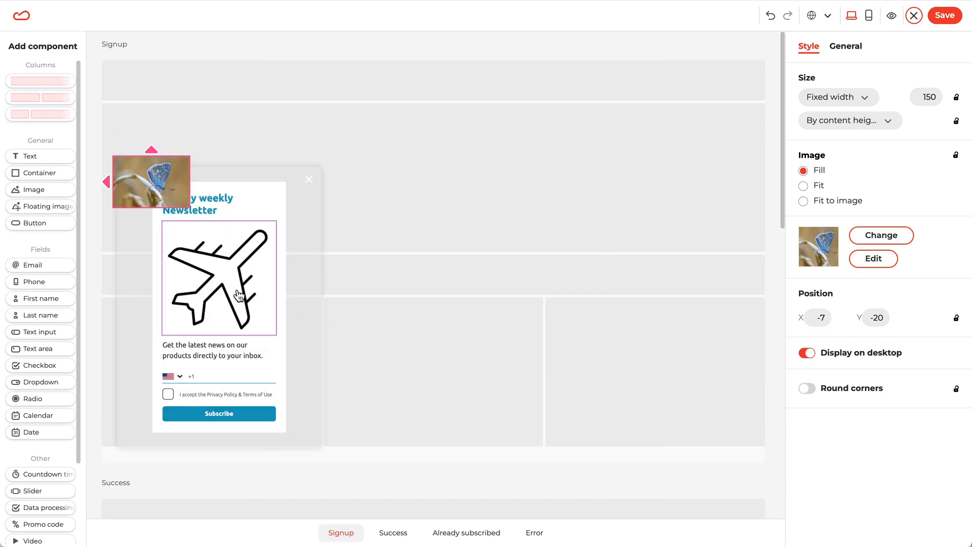
pyautogui.click(869, 17)
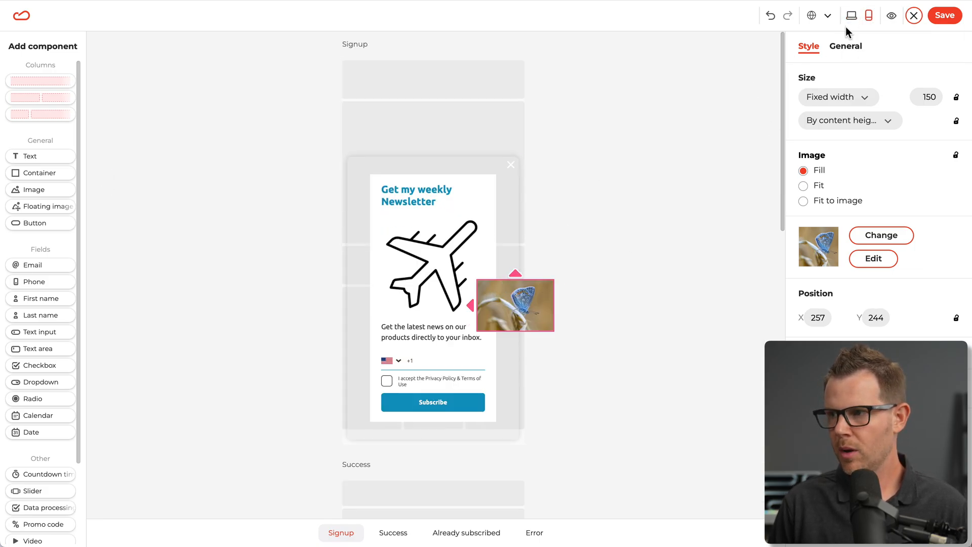
pyautogui.moveTo(519, 294); pyautogui.dragTo(390, 268)
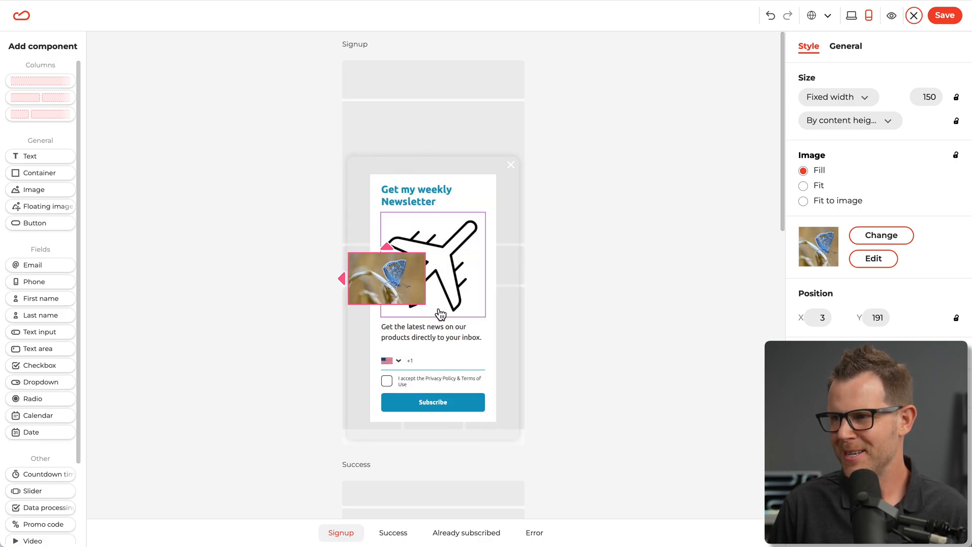
pyautogui.click(851, 16)
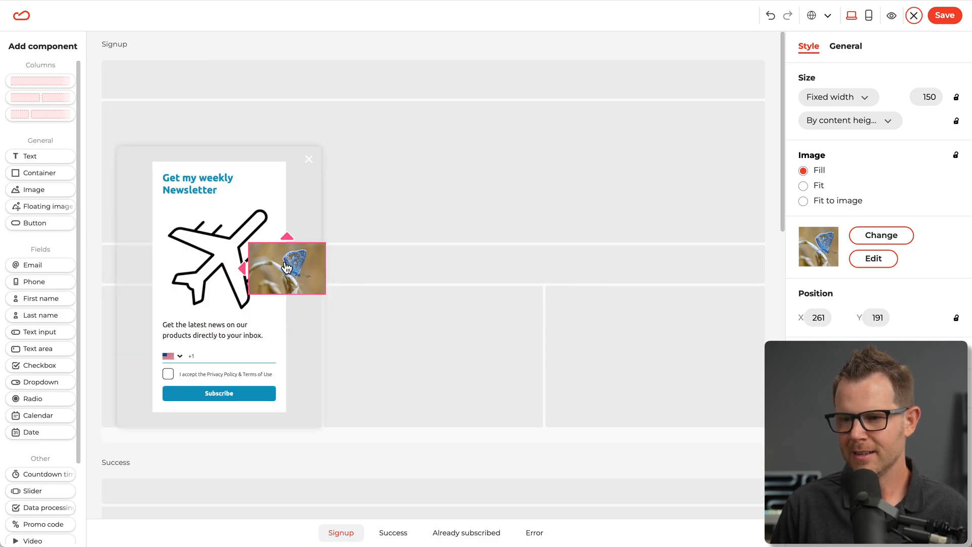
pyautogui.click(868, 16)
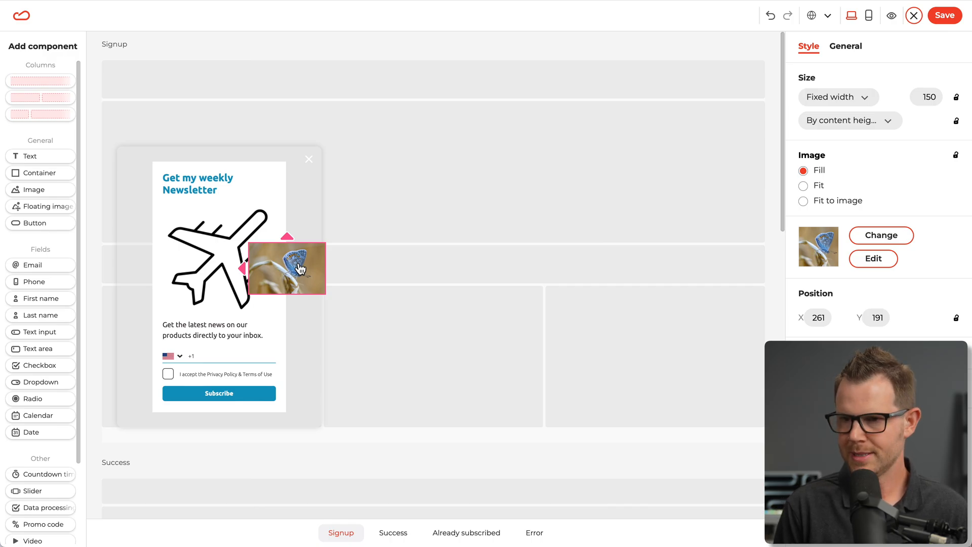
pyautogui.press('Delete')
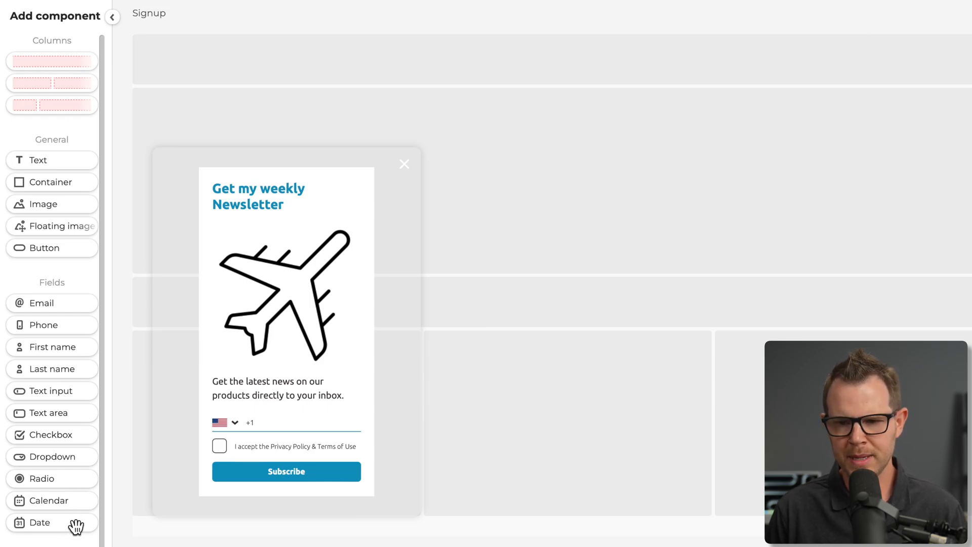
# Step: Try a countdown timer and a slider above the form's heading, and cut both from the form
pyautogui.moveTo(63, 500); pyautogui.dragTo(275, 402)
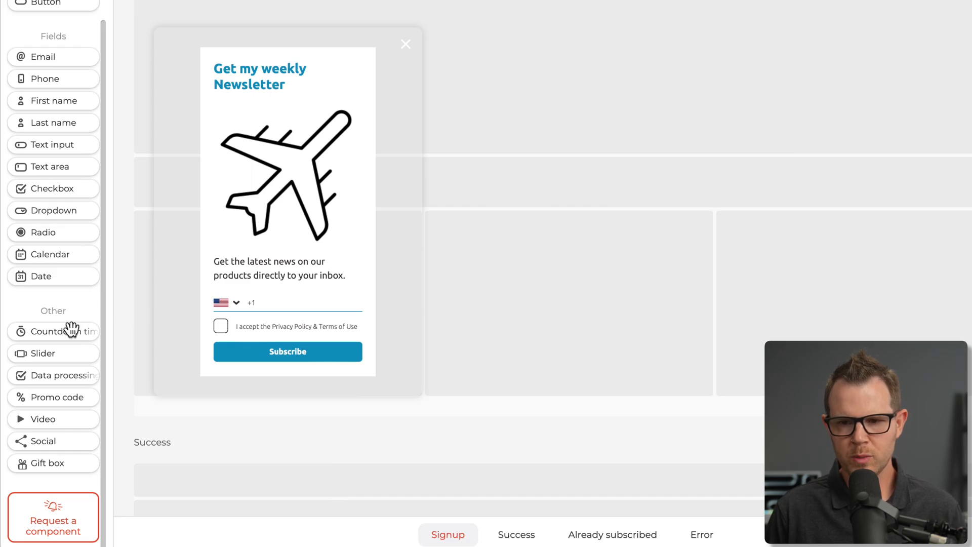
pyautogui.moveTo(67, 329); pyautogui.dragTo(274, 101)
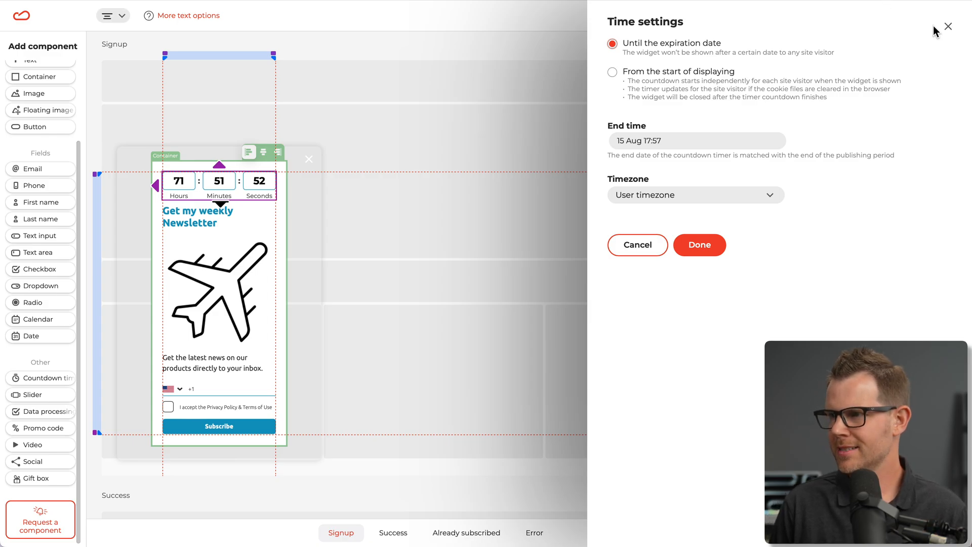
pyautogui.click(946, 26)
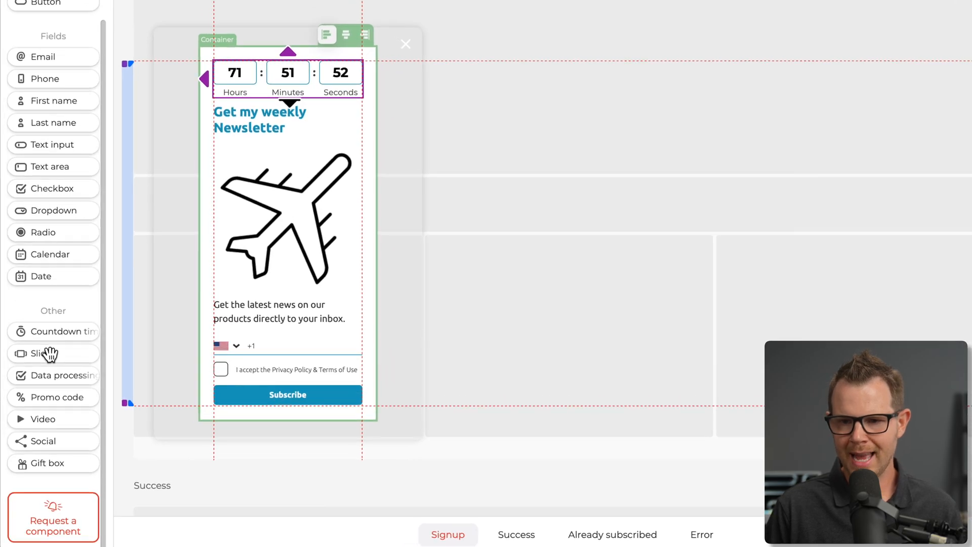
pyautogui.moveTo(49, 355); pyautogui.dragTo(212, 101)
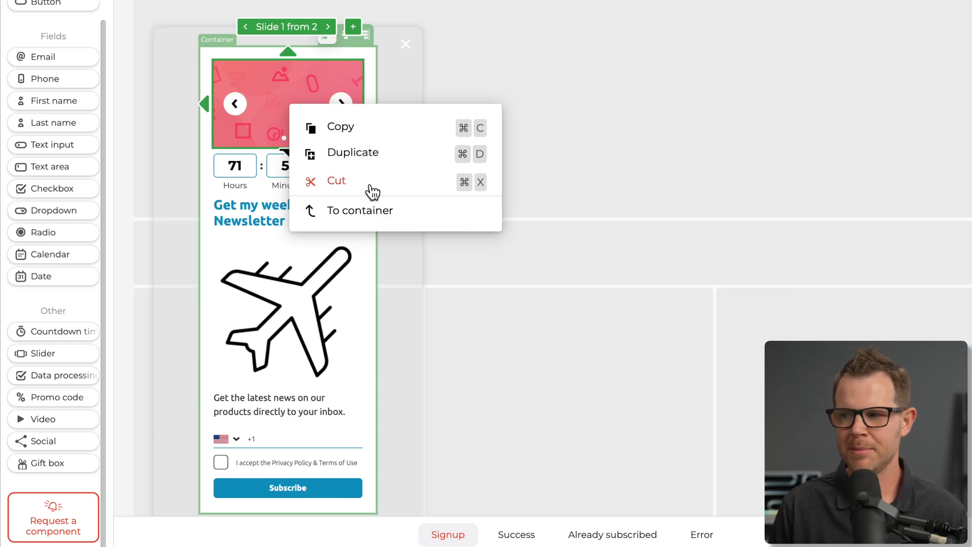
pyautogui.rightClick(238, 98)
pyautogui.click(308, 216)
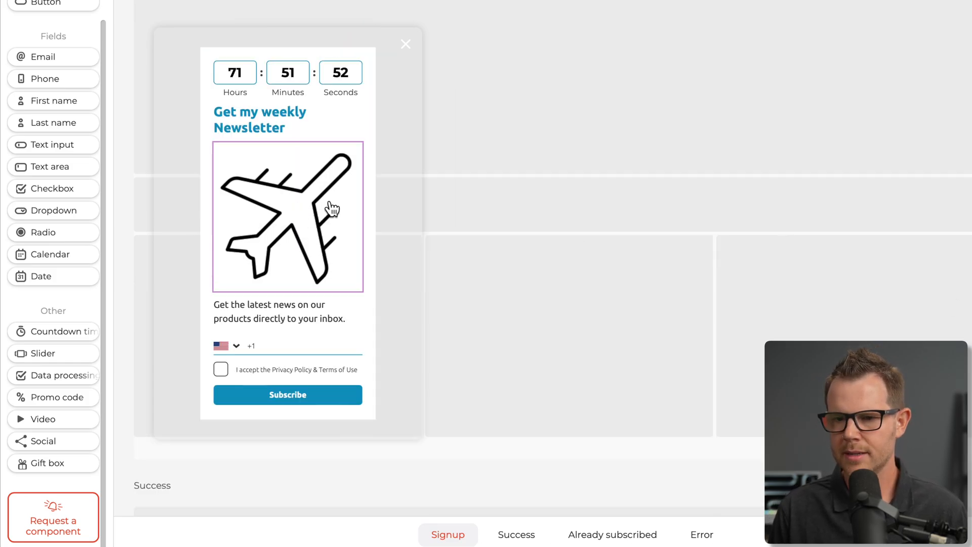
pyautogui.rightClick(256, 72)
pyautogui.click(313, 188)
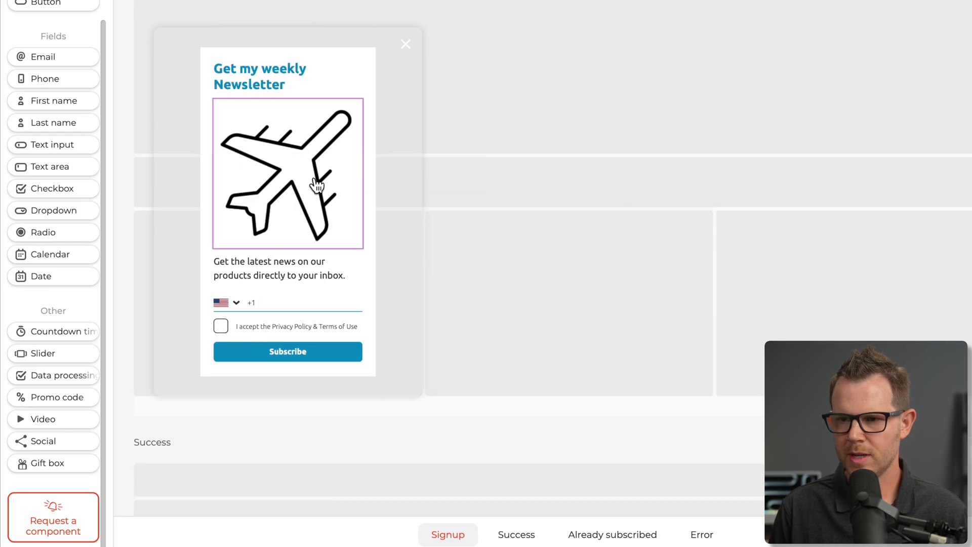
# Step: Add a data processing and terms of use checkbox to the form, and place the Subscribe button between the two checkboxes
pyautogui.moveTo(47, 377); pyautogui.dragTo(261, 338)
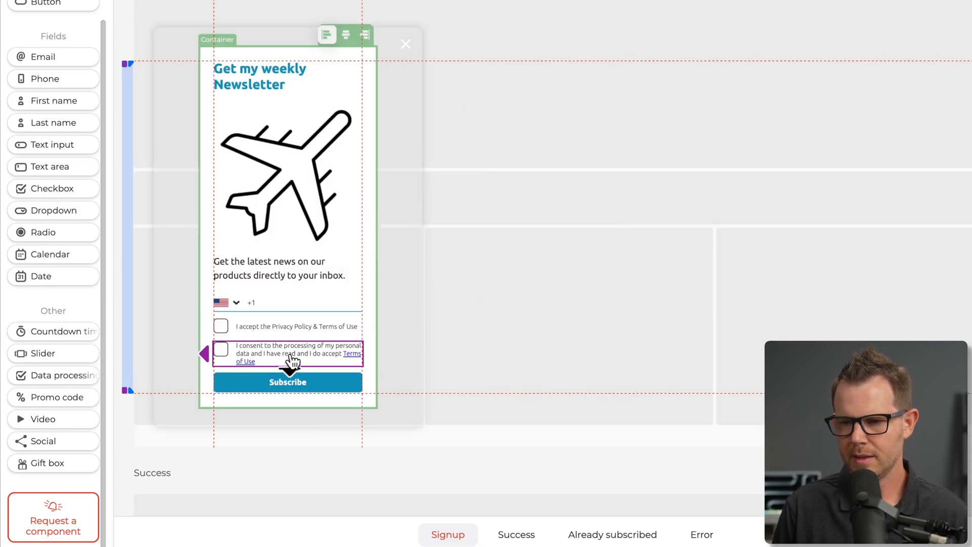
pyautogui.click(243, 389)
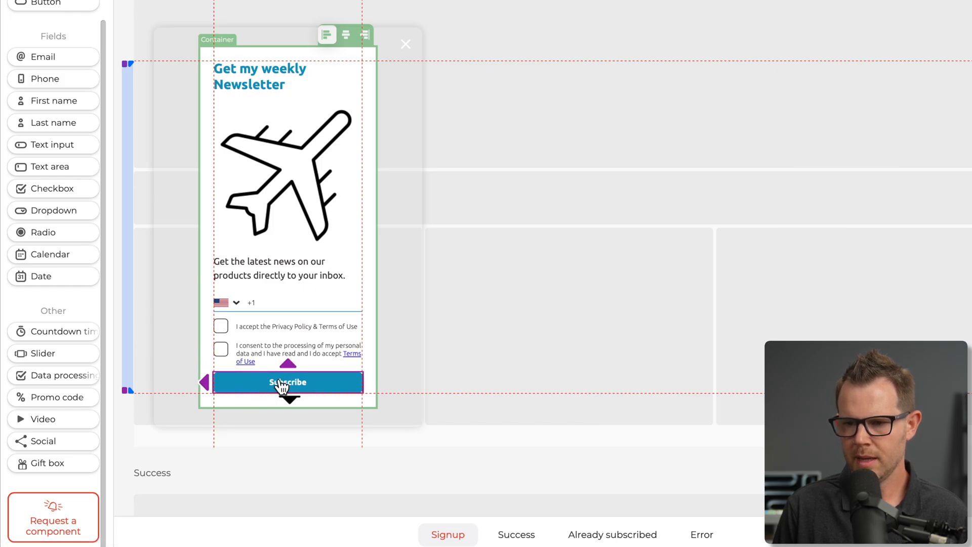
pyautogui.moveTo(282, 387); pyautogui.dragTo(278, 343)
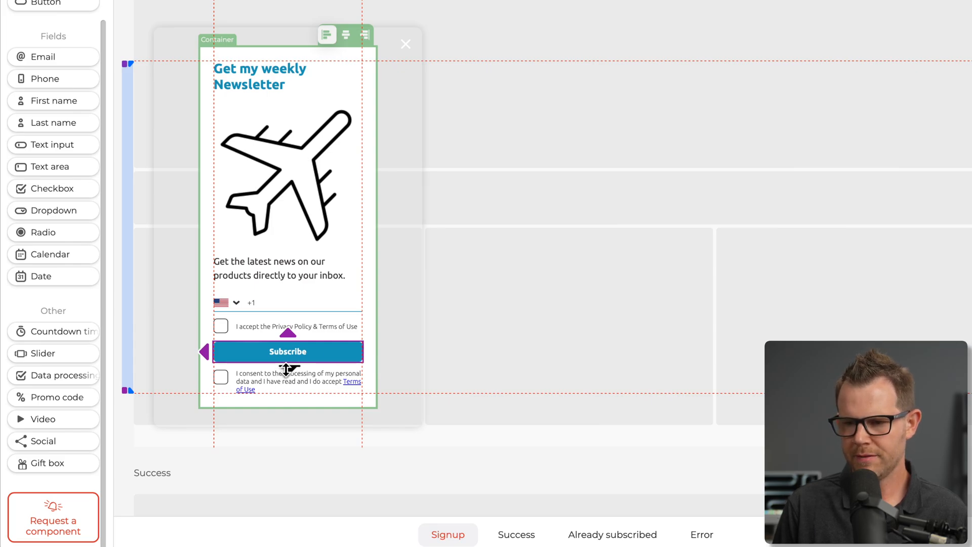
# Step: Adjust the Subscribe button's bottom spacing to about 7 and its height to about 36
pyautogui.moveTo(289, 367); pyautogui.dragTo(289, 378)
pyautogui.moveTo(288, 332)
pyautogui.mouseDown()
pyautogui.moveTo(288, 318)
pyautogui.moveTo(288, 334)
pyautogui.mouseUp()
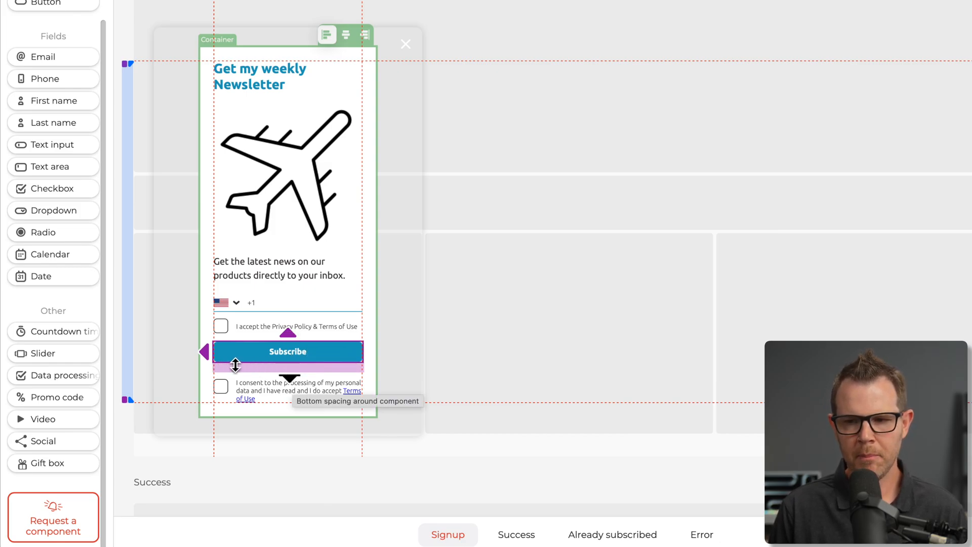
pyautogui.moveTo(288, 379)
pyautogui.mouseDown()
pyautogui.moveTo(288, 403)
pyautogui.moveTo(288, 379)
pyautogui.moveTo(284, 397)
pyautogui.mouseUp()
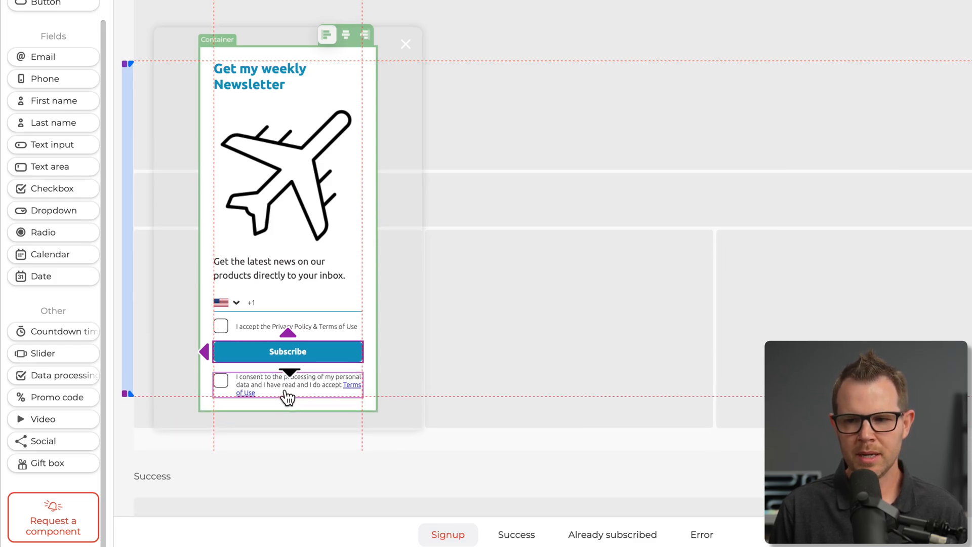
pyautogui.moveTo(288, 333)
pyautogui.mouseDown()
pyautogui.moveTo(289, 321)
pyautogui.moveTo(305, 345)
pyautogui.moveTo(286, 332)
pyautogui.moveTo(290, 341)
pyautogui.mouseUp()
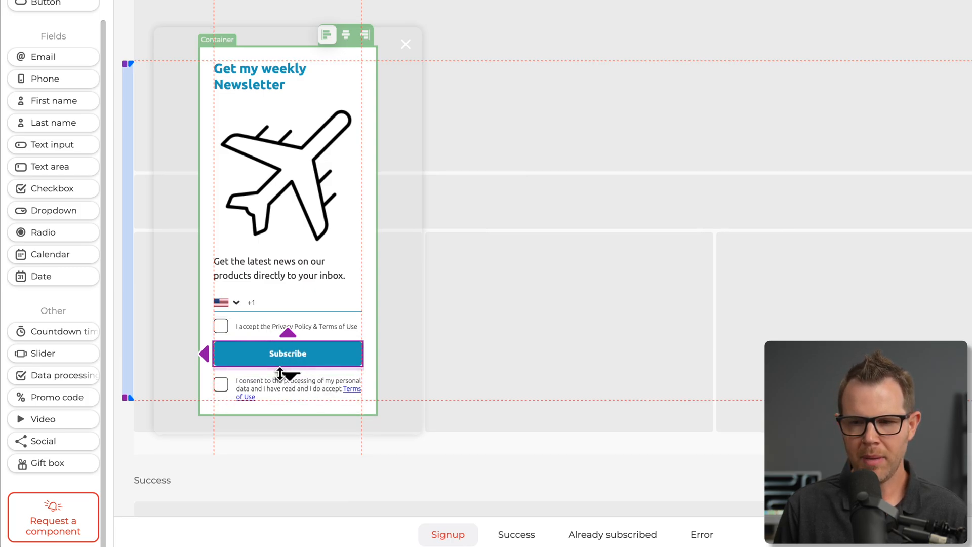
# Step: Increase the bottom spacing of the Privacy Policy checkbox, the airplane image and the description text
pyautogui.click(310, 331)
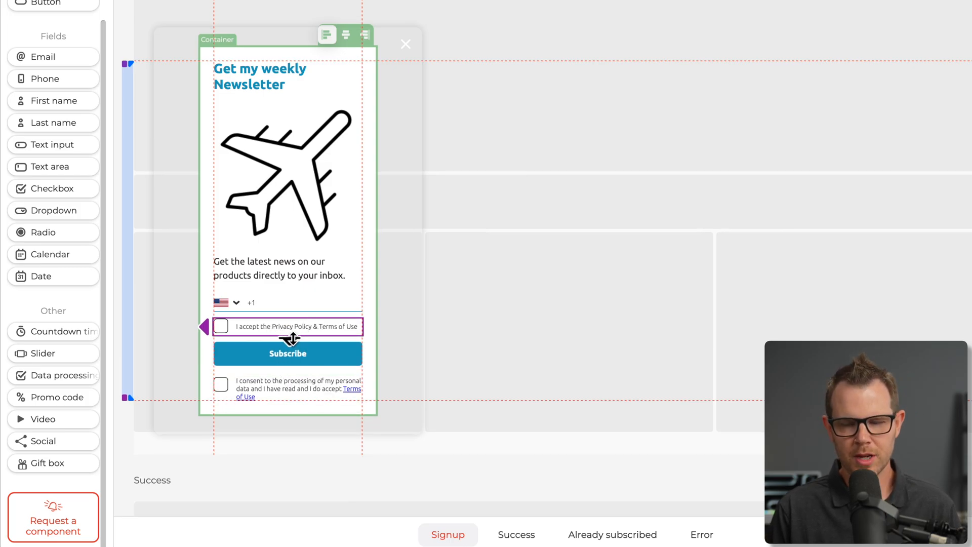
pyautogui.moveTo(292, 338); pyautogui.dragTo(292, 352)
pyautogui.click(288, 219)
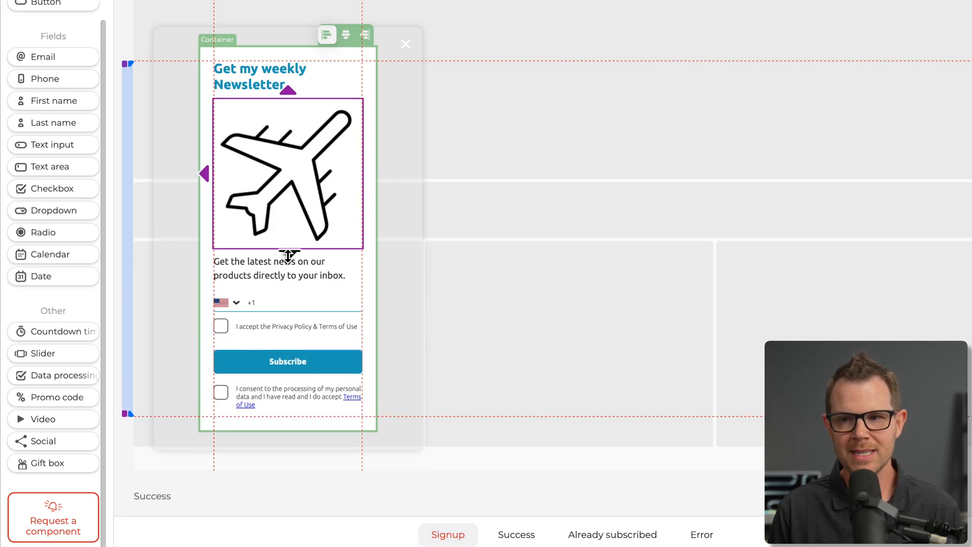
pyautogui.moveTo(289, 256); pyautogui.dragTo(288, 264)
pyautogui.click(291, 296)
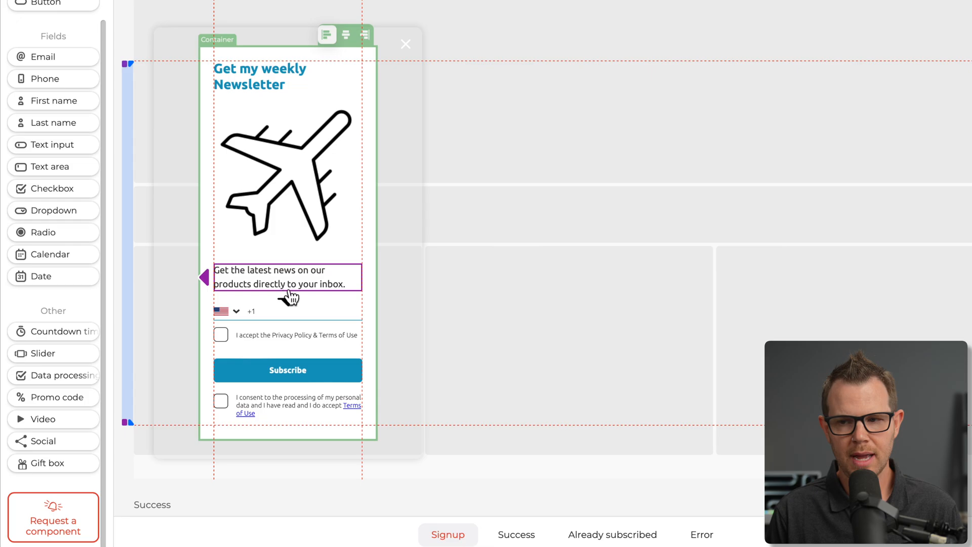
pyautogui.moveTo(287, 297); pyautogui.dragTo(288, 299)
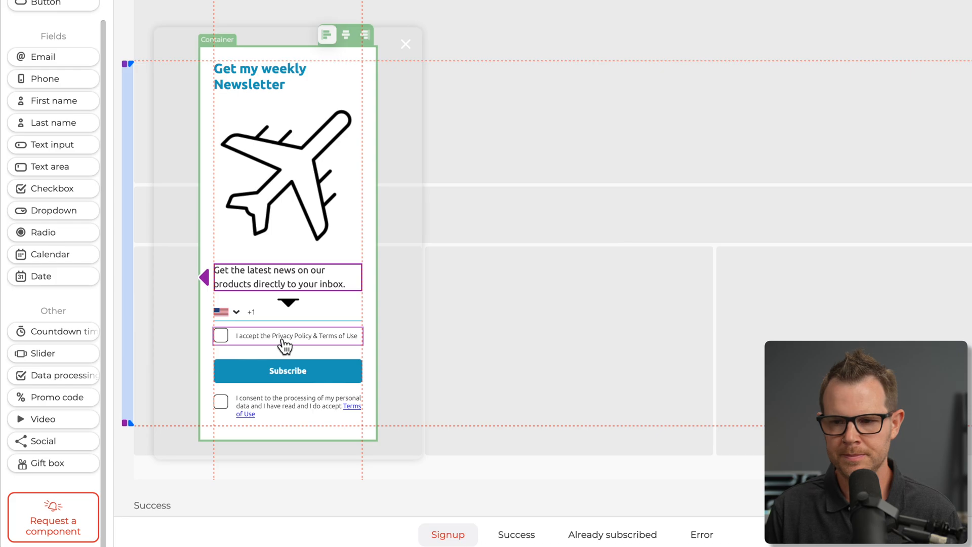
# Step: Turn on spacing inside the component for the Subscribe button, and view its spacing settings
pyautogui.click(286, 368)
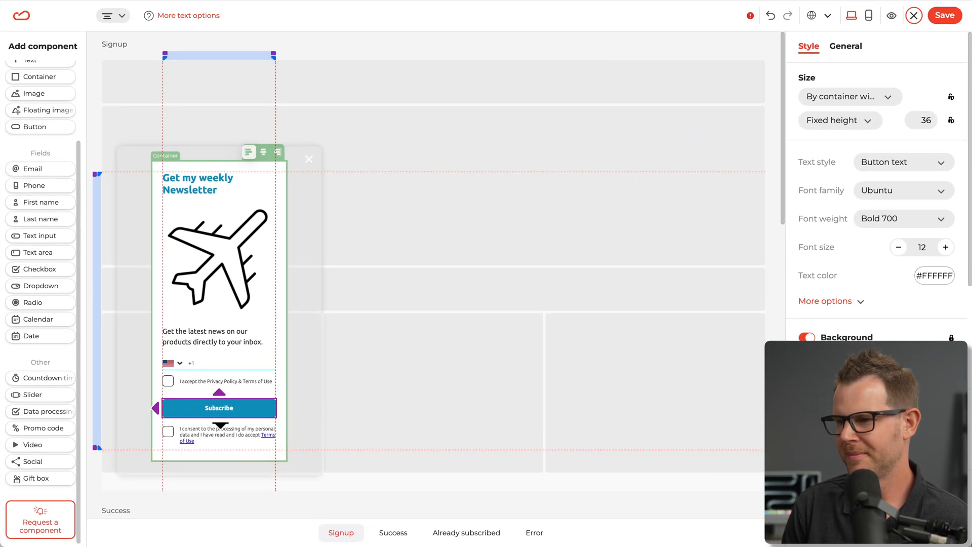
pyautogui.scroll(-10, 832, 397)
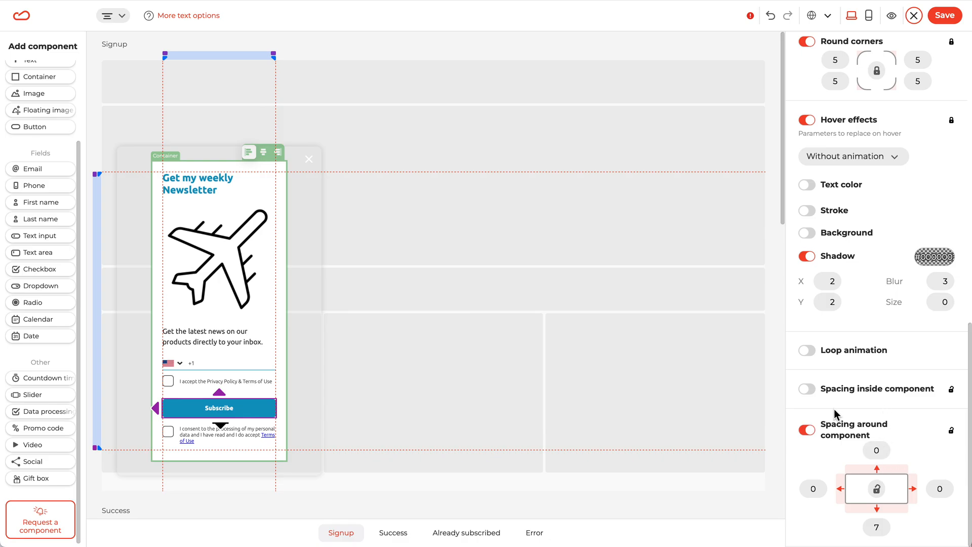
pyautogui.click(806, 389)
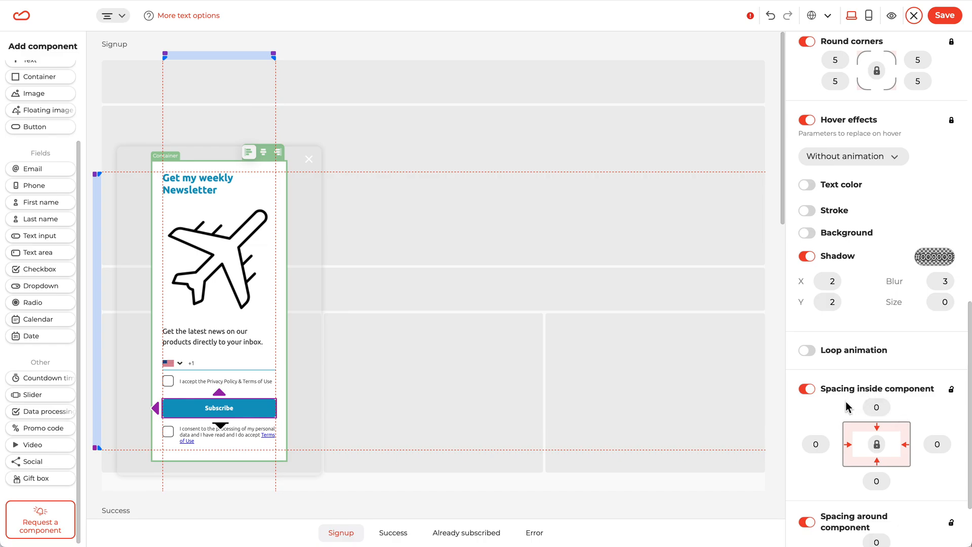
pyautogui.scroll(-2, 902, 517)
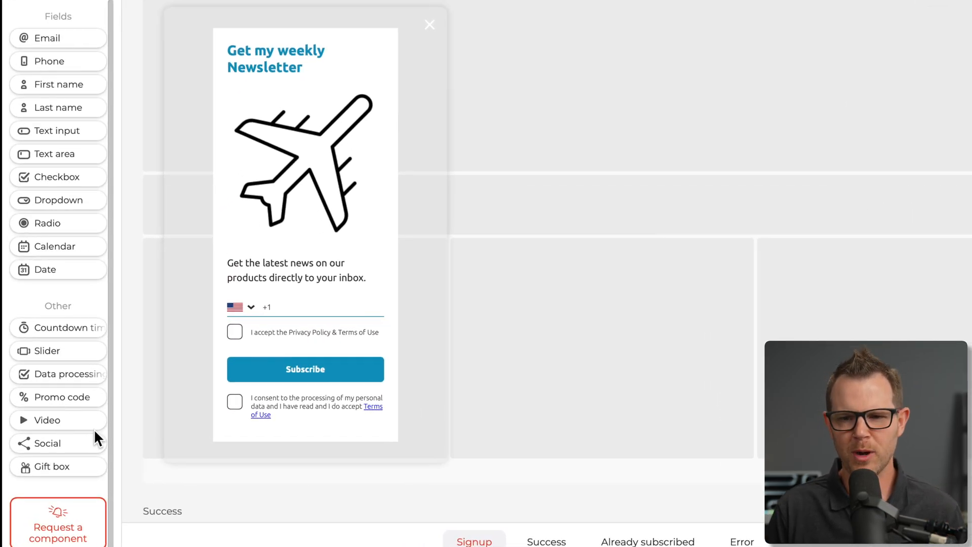
# Step: Add a promo code component between the airplane image and the description text
pyautogui.moveTo(56, 395); pyautogui.dragTo(290, 249)
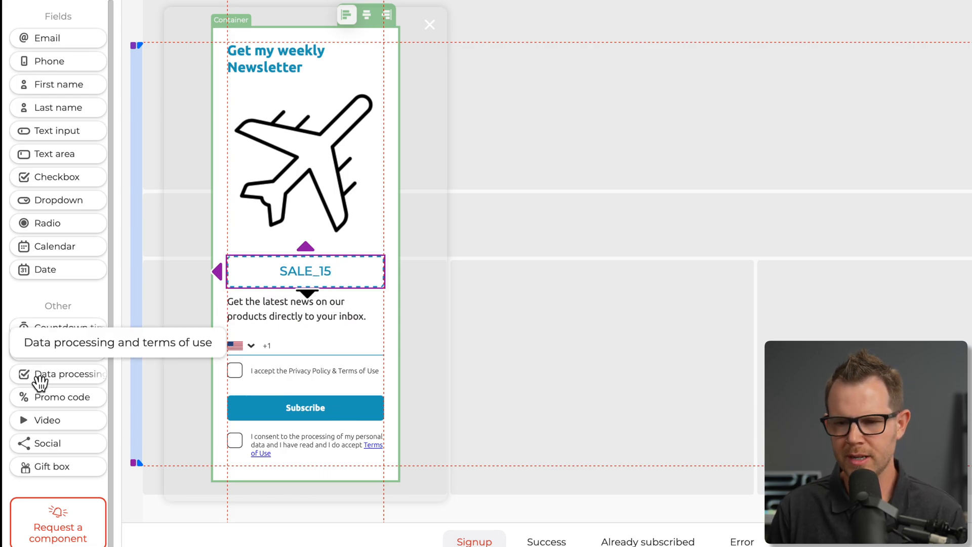
# Step: Add a video component below the newsletter heading and delete the airplane image beneath it
pyautogui.scroll(-10, 324, 385)
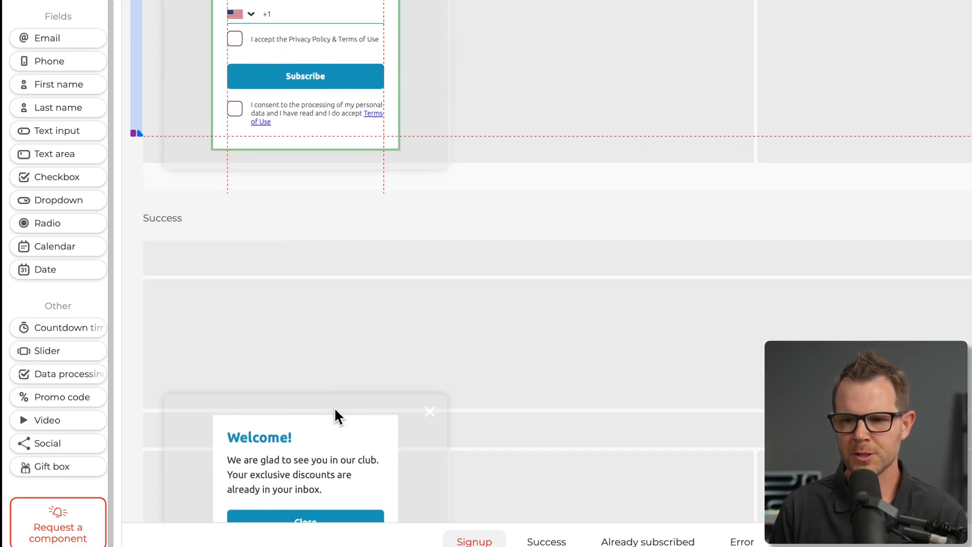
pyautogui.scroll(10, 317, 405)
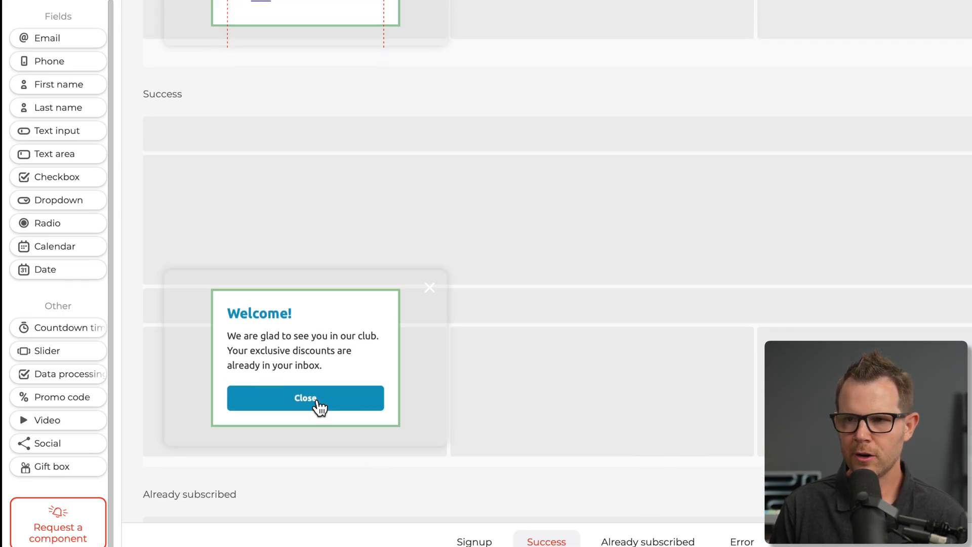
pyautogui.moveTo(44, 419); pyautogui.dragTo(313, 152)
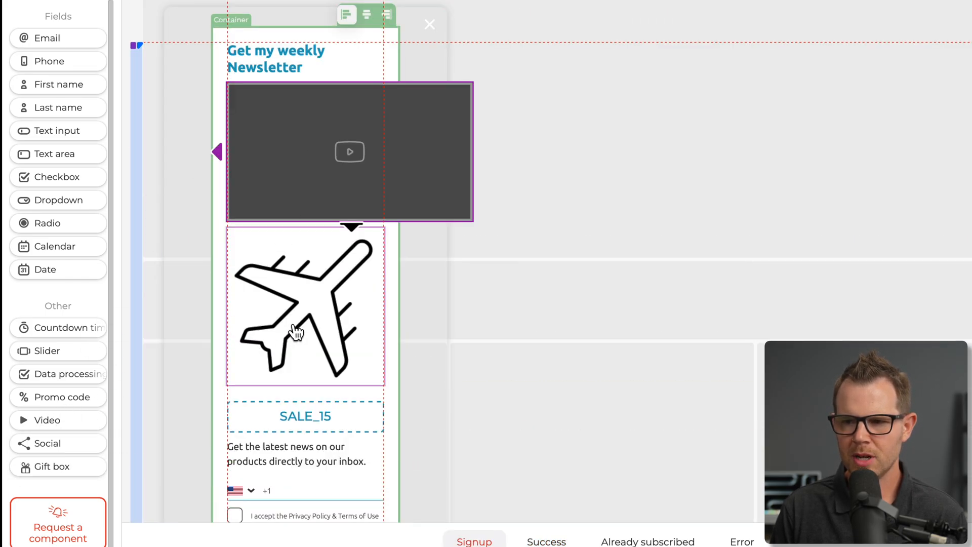
pyautogui.rightClick(296, 326)
pyautogui.click(352, 436)
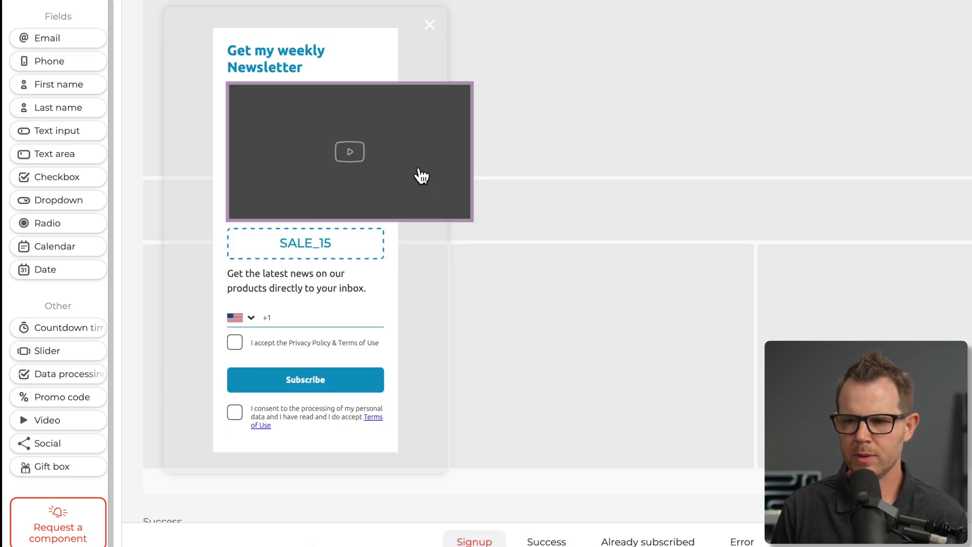
# Step: Resize the video component so it fits within the content width of its container
pyautogui.moveTo(471, 148); pyautogui.dragTo(445, 121)
pyautogui.click(354, 117)
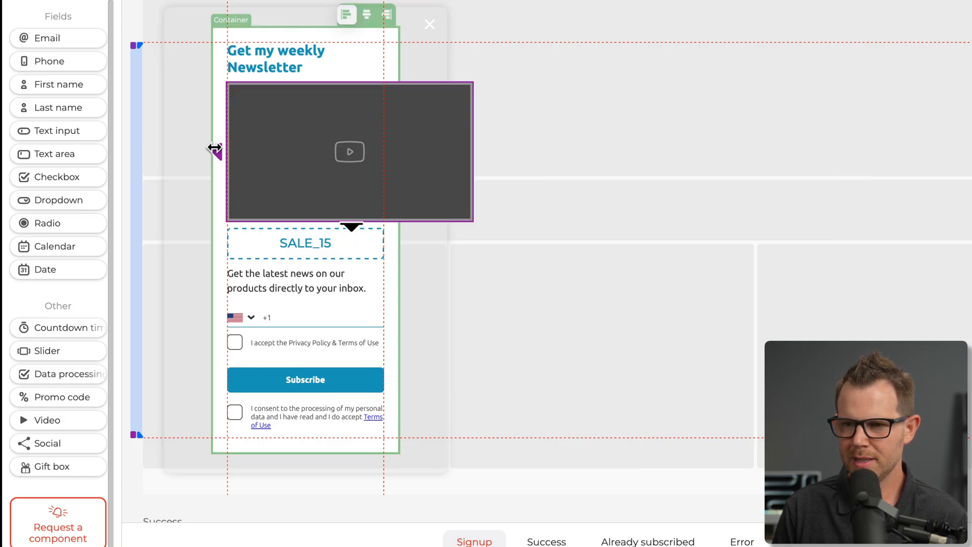
pyautogui.moveTo(214, 148); pyautogui.dragTo(304, 154)
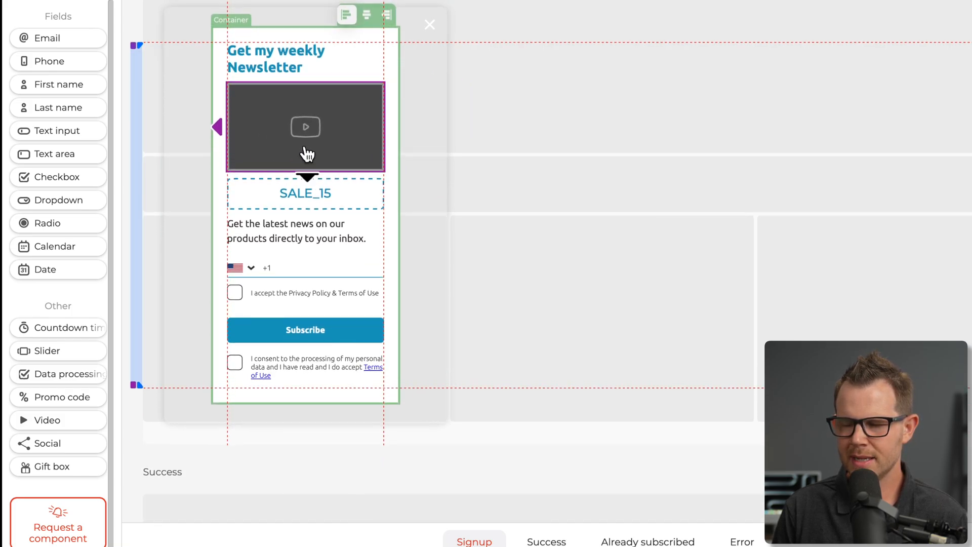
# Step: Examine the video component's actions, its general settings and the image library for its custom cover
pyautogui.rightClick(301, 126)
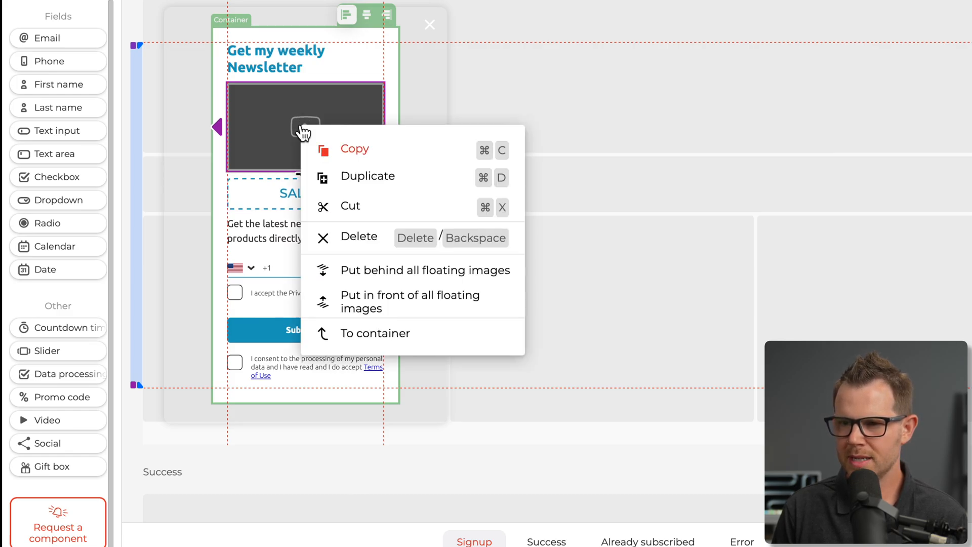
pyautogui.click(275, 141)
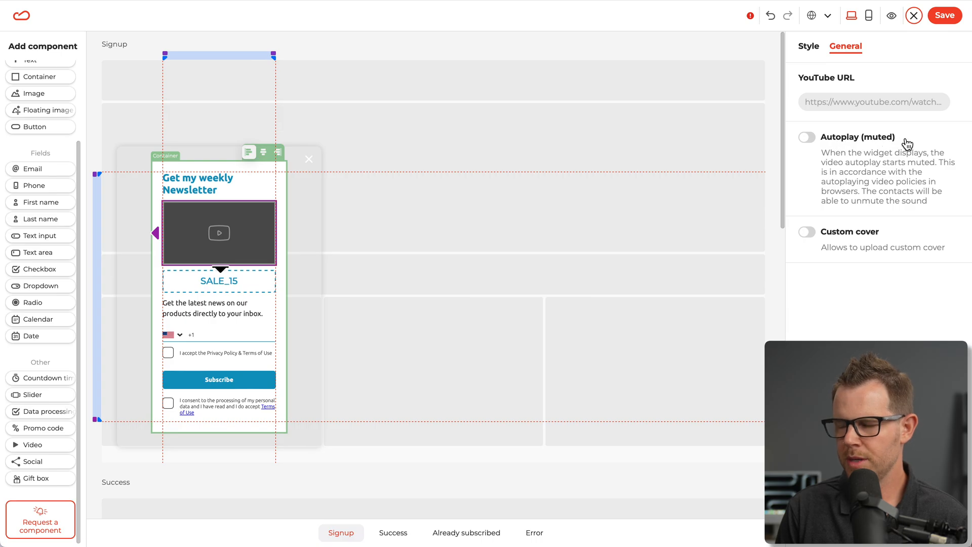
pyautogui.click(808, 233)
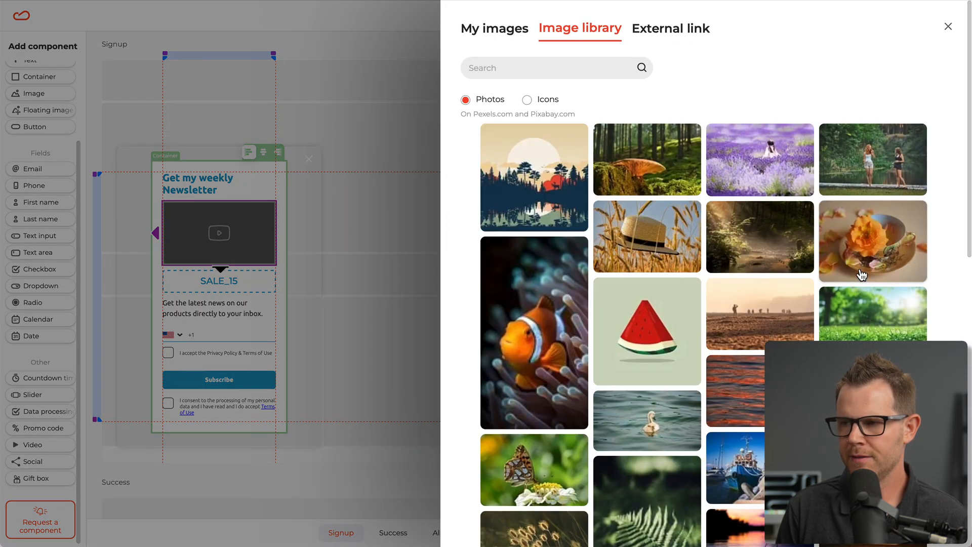
pyautogui.click(948, 27)
# Step: Add a social icons component above the newsletter heading and switch its type to Share
pyautogui.moveTo(33, 461); pyautogui.dragTo(71, 432)
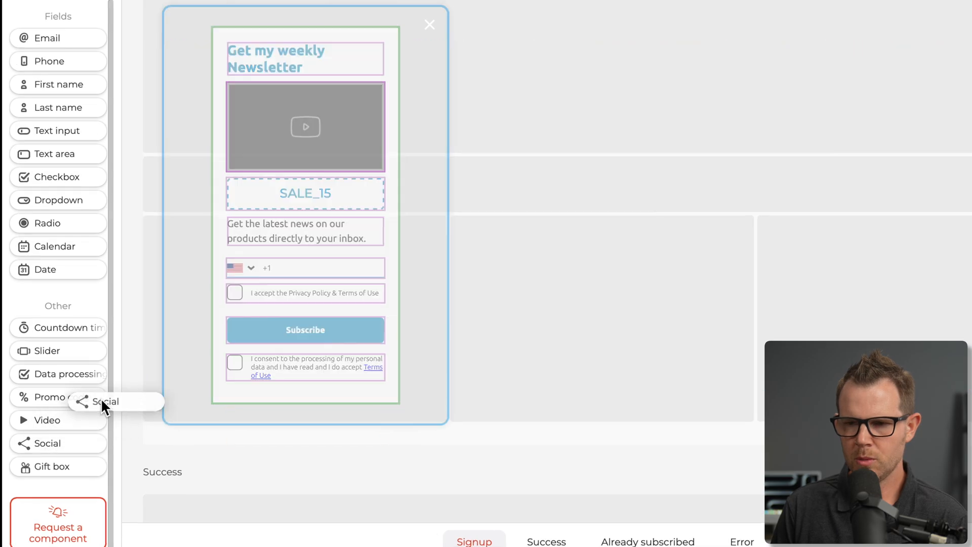
pyautogui.moveTo(102, 399); pyautogui.dragTo(278, 45)
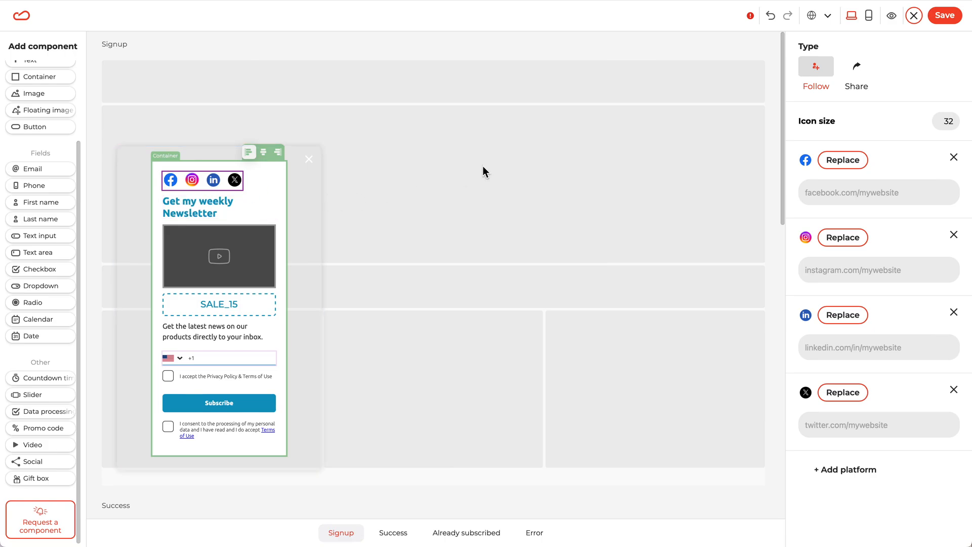
pyautogui.click(859, 71)
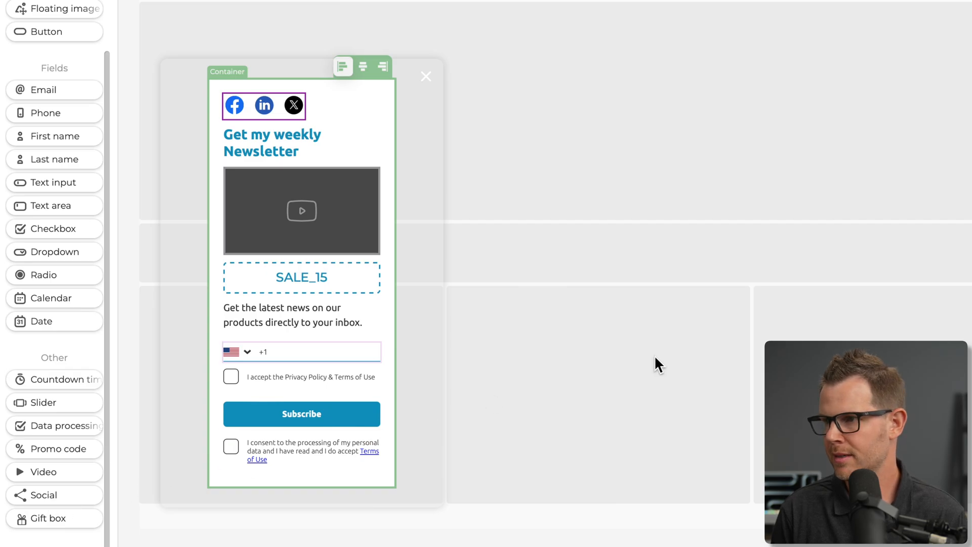
# Step: Add a gift box component above the social icons and set its number of boxes to 2
pyautogui.moveTo(66, 518); pyautogui.dragTo(311, 94)
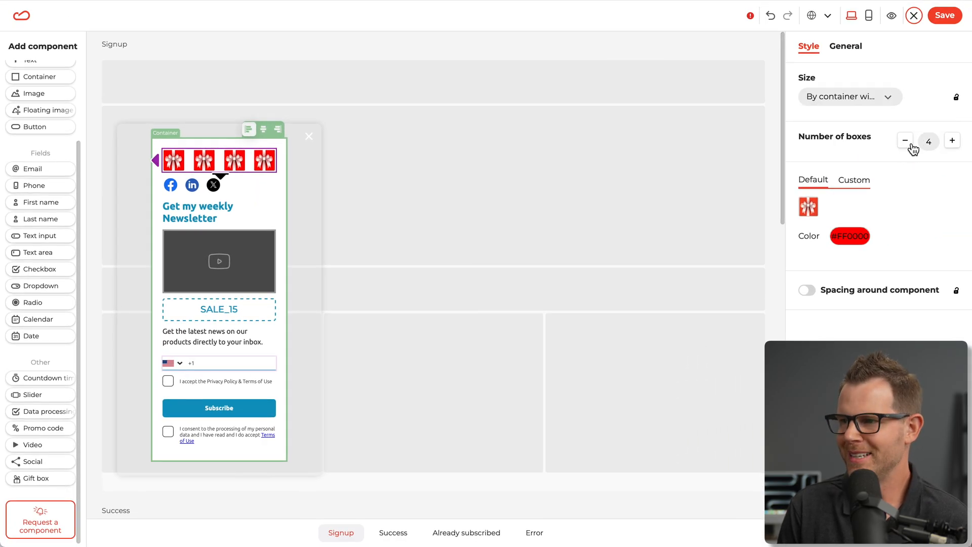
pyautogui.click(905, 142)
pyautogui.click(906, 142)
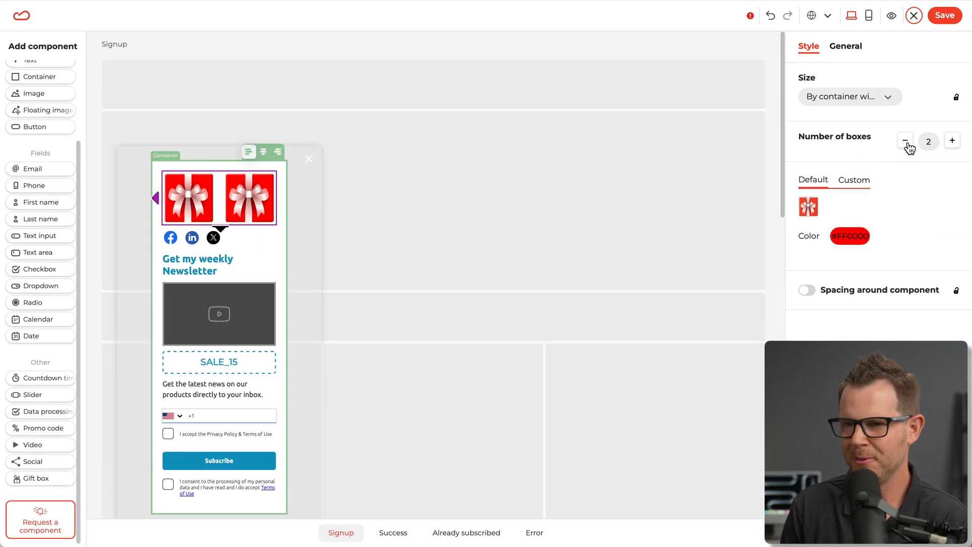
# Step: Upload the avatar image file as the gift boxes' custom picture and set the number of boxes to 6
pyautogui.click(855, 181)
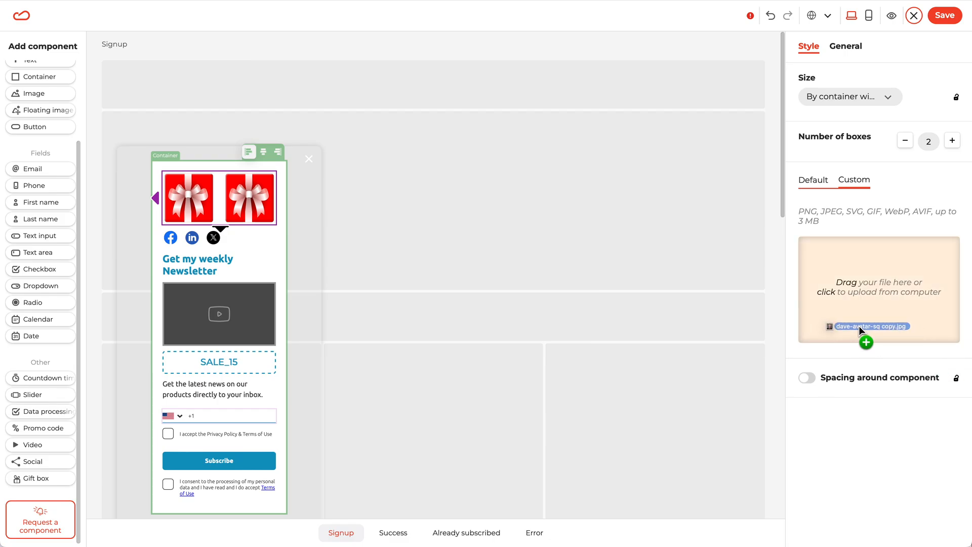
pyautogui.moveTo(859, 326); pyautogui.dragTo(858, 284)
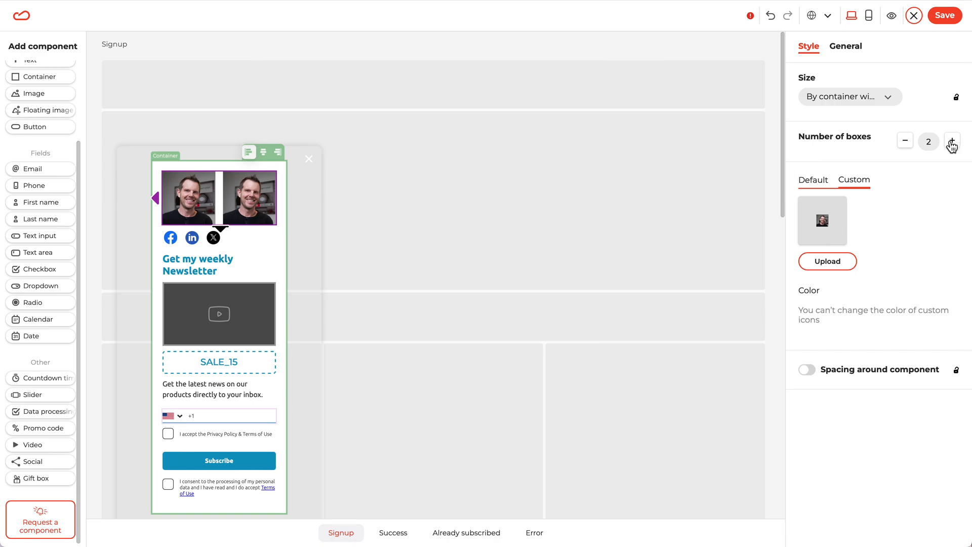
pyautogui.click(951, 143)
pyautogui.click(952, 142)
pyautogui.click(953, 143)
pyautogui.click(954, 143)
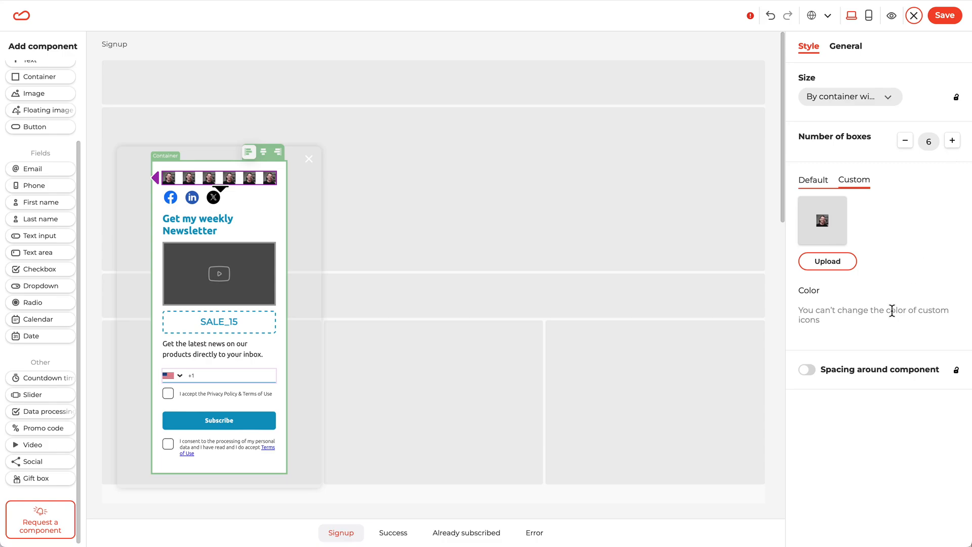
# Step: Restore the default gift box picture, colour it green #138515 and turn on spacing around the component
pyautogui.click(814, 180)
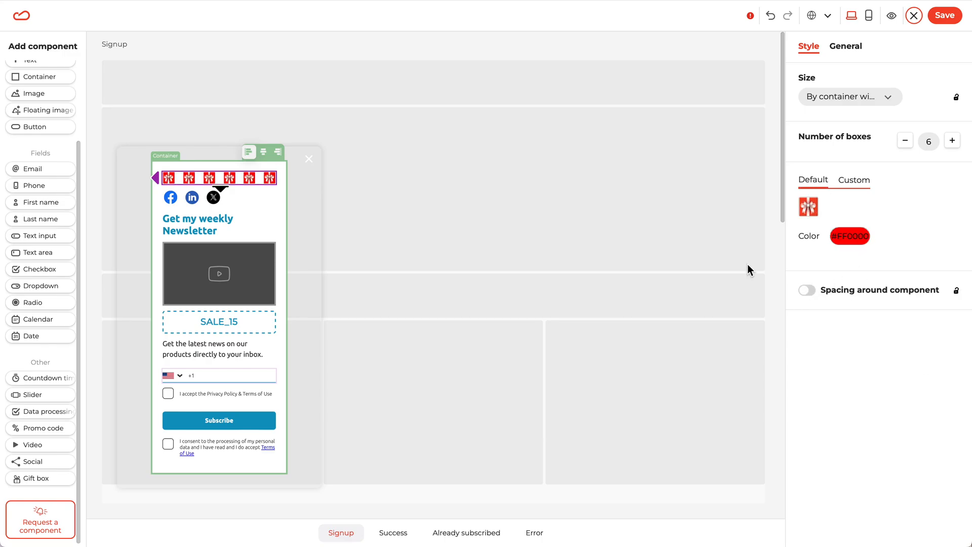
pyautogui.click(835, 241)
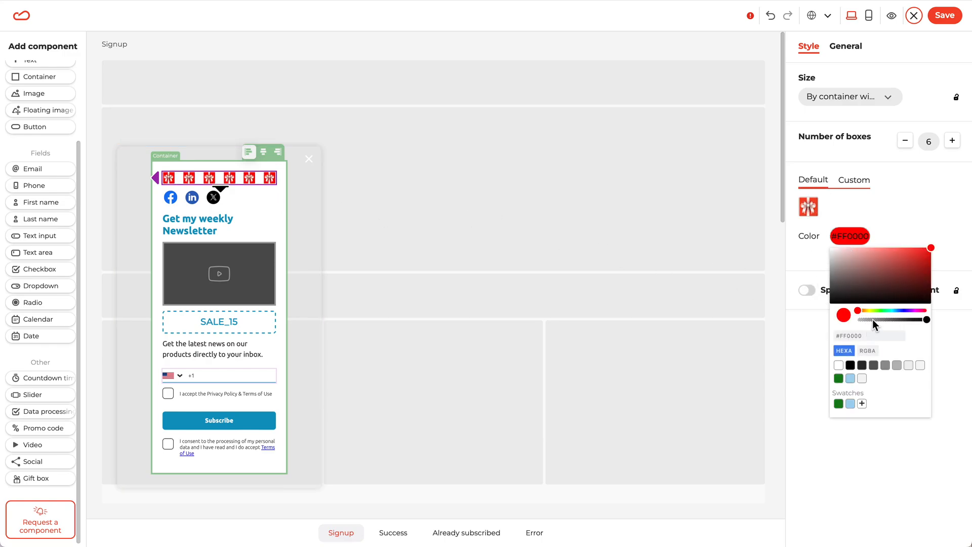
pyautogui.click(838, 379)
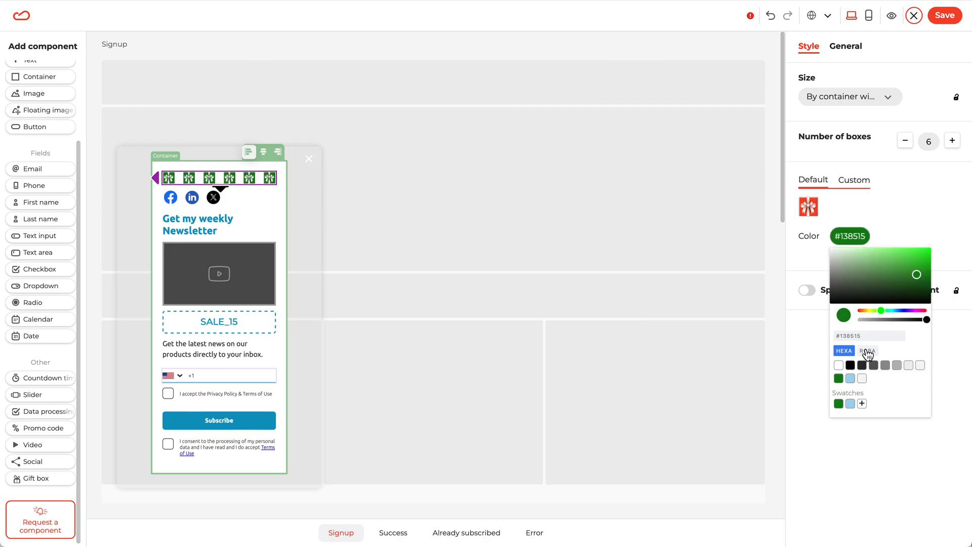
pyautogui.click(877, 198)
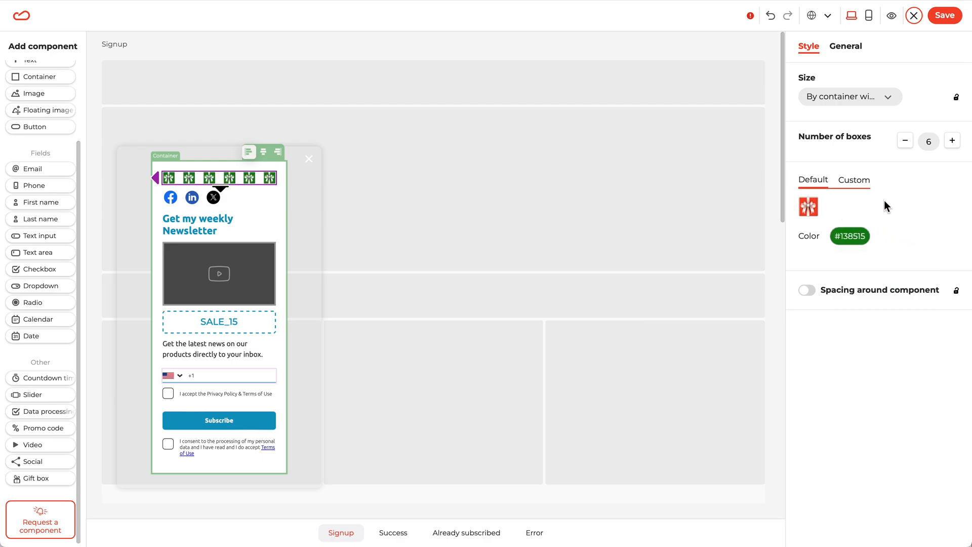
pyautogui.click(808, 291)
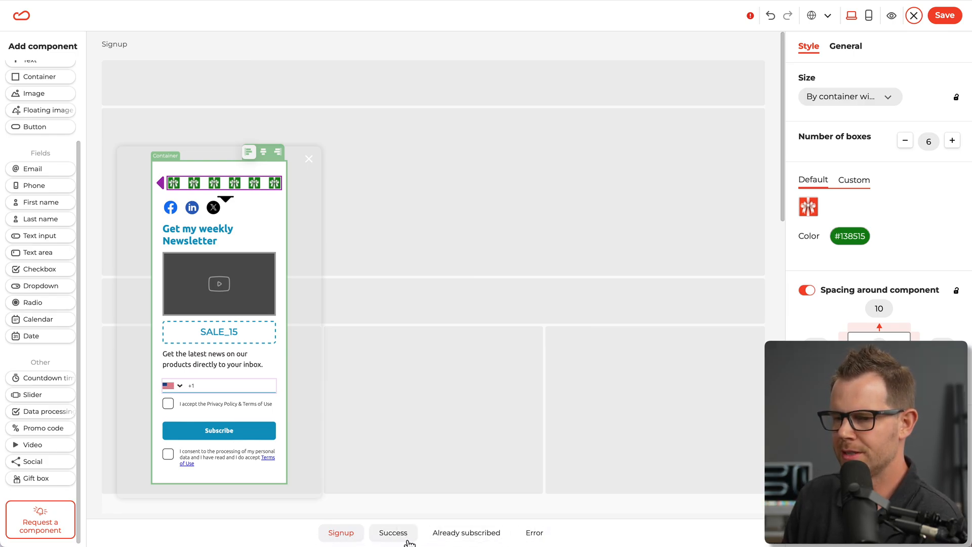
# Step: Look through the widget's Success, Already subscribed, Error and Signup views, ending on the Success view
pyautogui.click(391, 534)
pyautogui.click(460, 535)
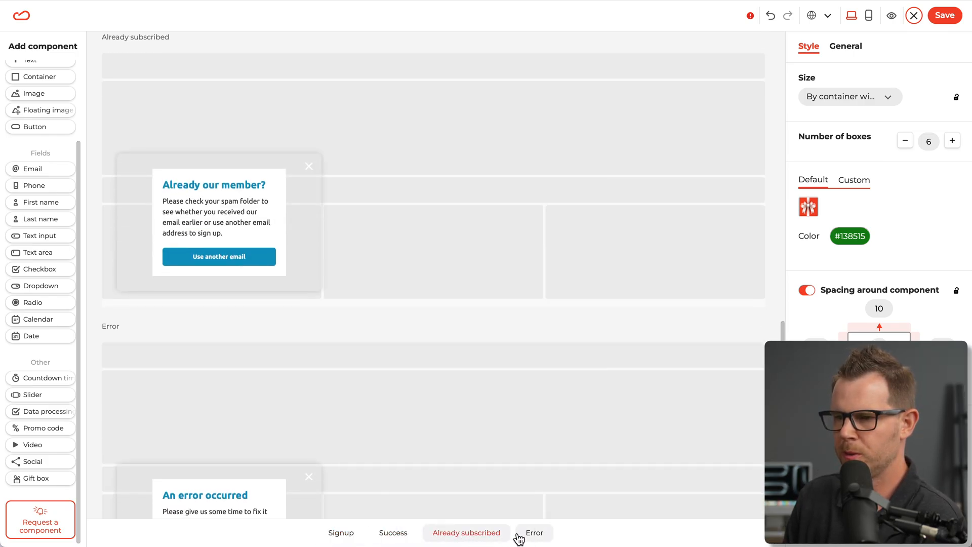
pyautogui.click(540, 534)
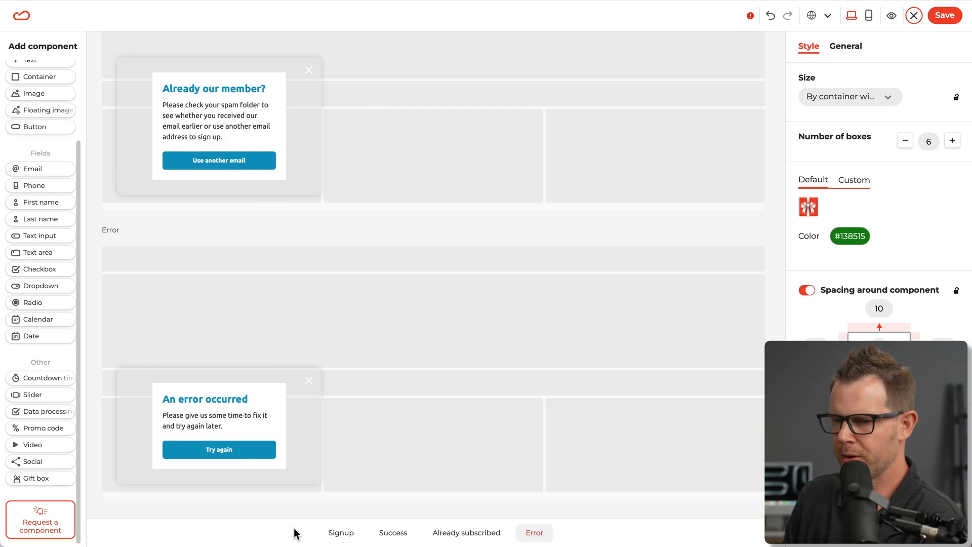
pyautogui.click(349, 535)
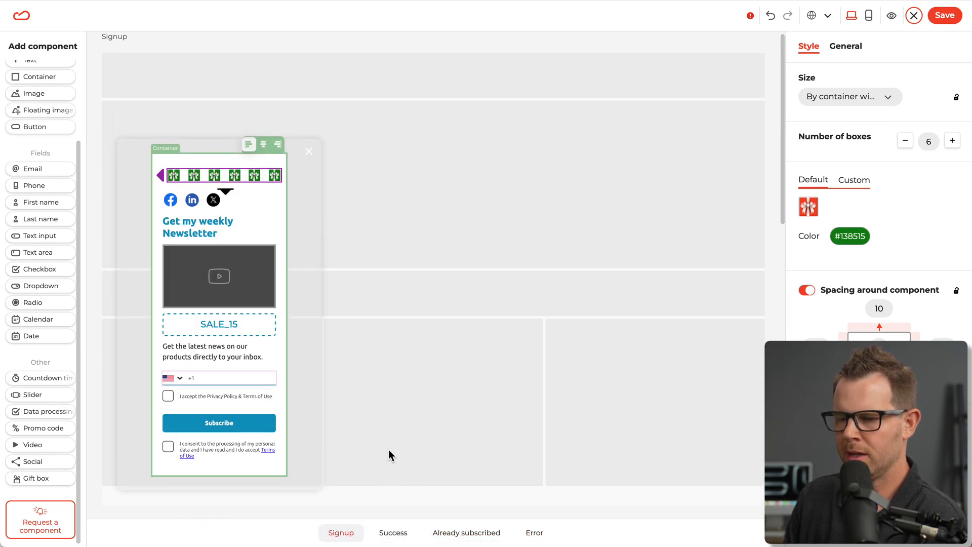
pyautogui.scroll(-3, 387, 450)
pyautogui.scroll(3, 388, 461)
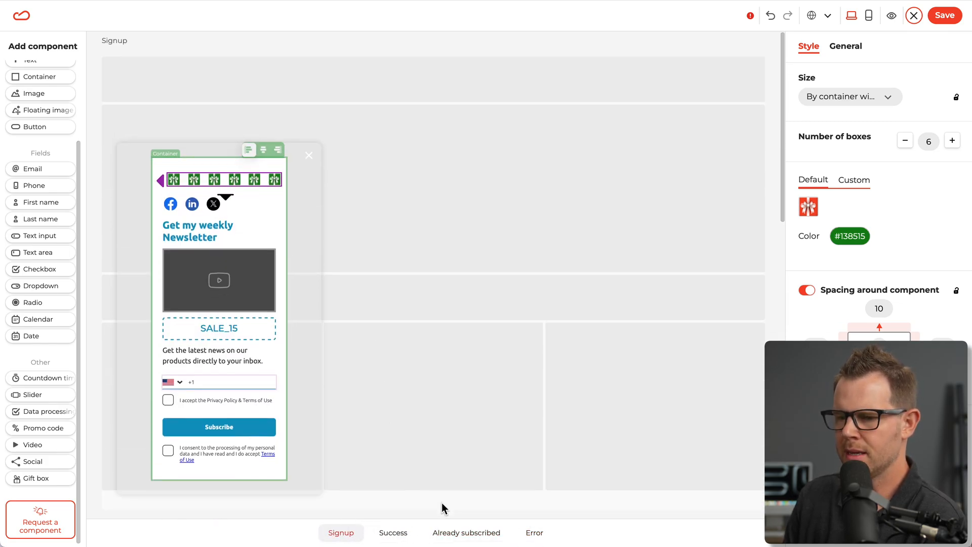
pyautogui.scroll(-1, 441, 508)
pyautogui.click(393, 532)
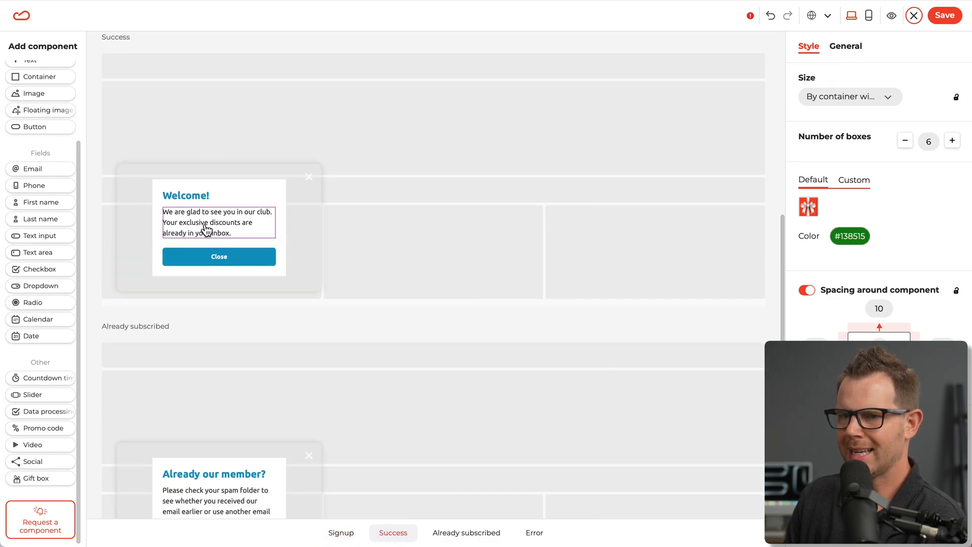
# Step: Select the Success view's description text and its white container, and try to align that container to the right within the floating box
pyautogui.click(263, 220)
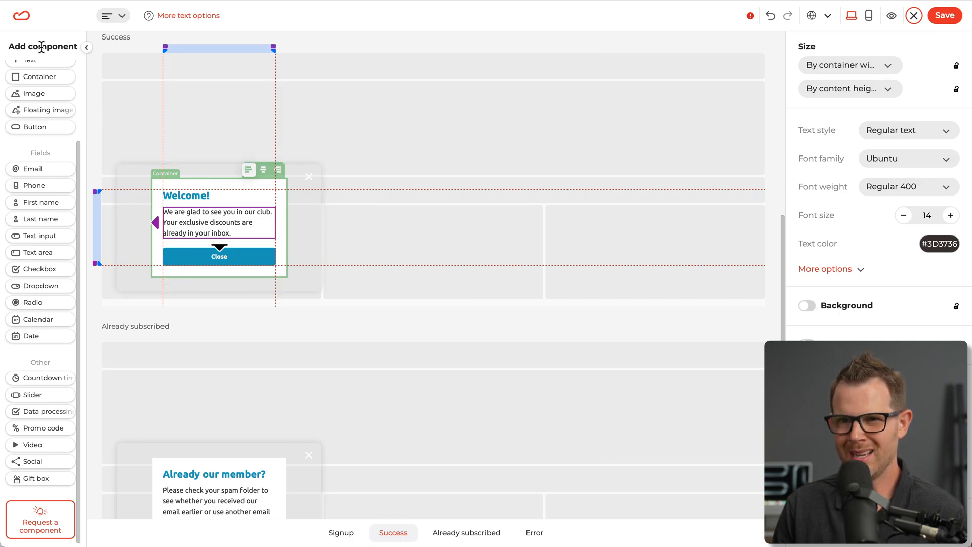
pyautogui.scroll(2, 43, 183)
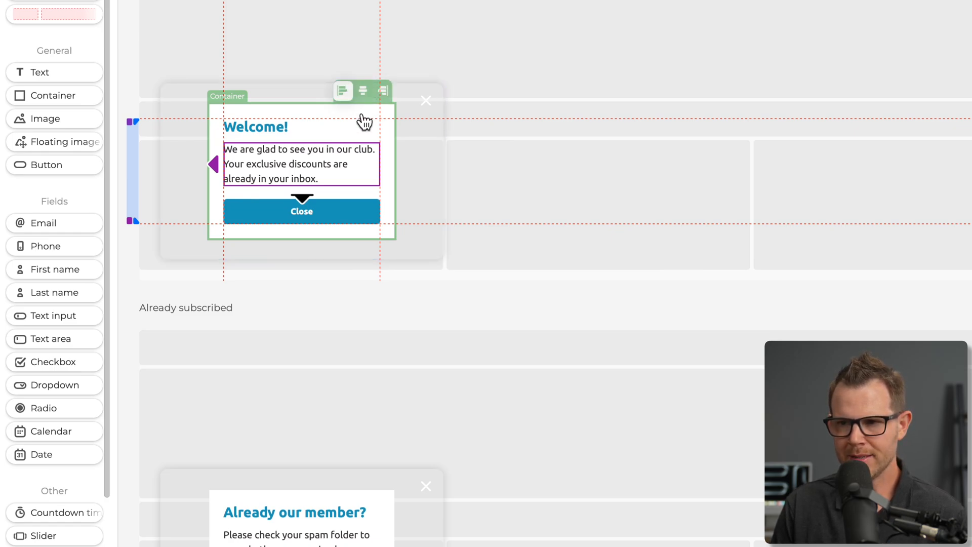
pyautogui.click(332, 117)
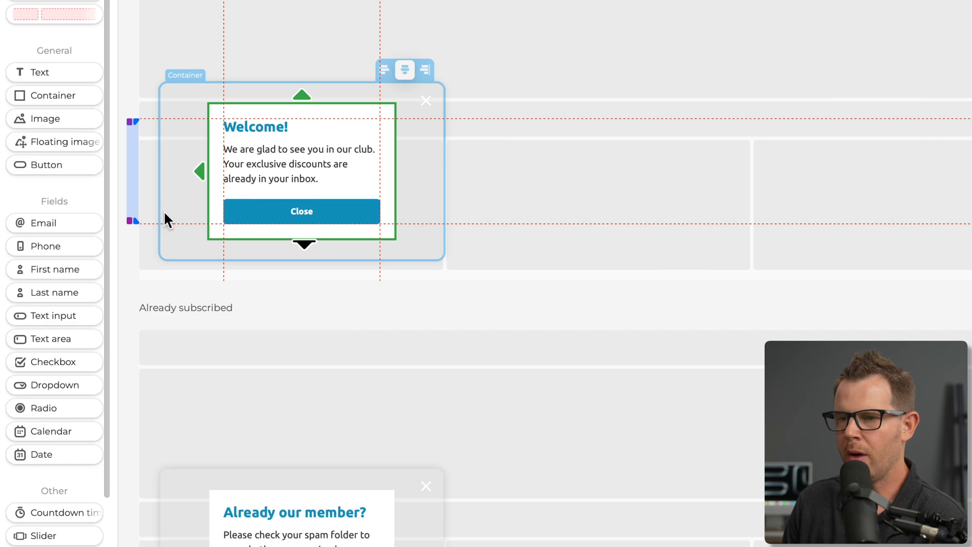
pyautogui.moveTo(396, 72)
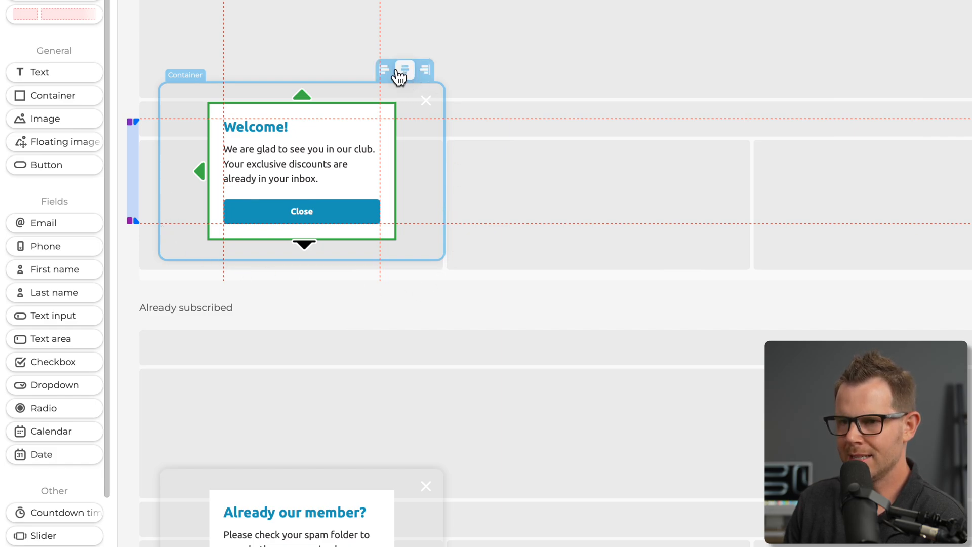
pyautogui.click(424, 75)
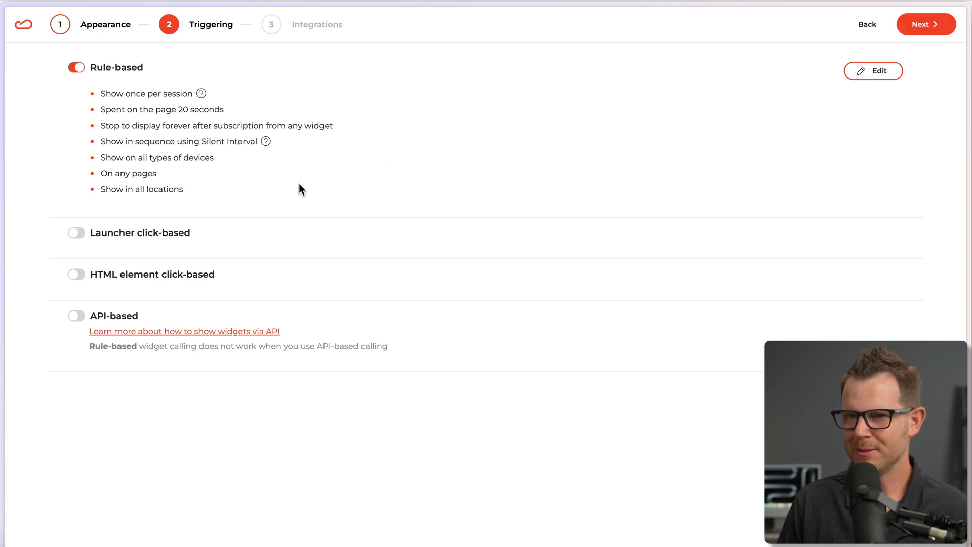
# Step: Reopen the floating box in the builder and centre the inner elements of the Signup view's white container
pyautogui.click(86, 28)
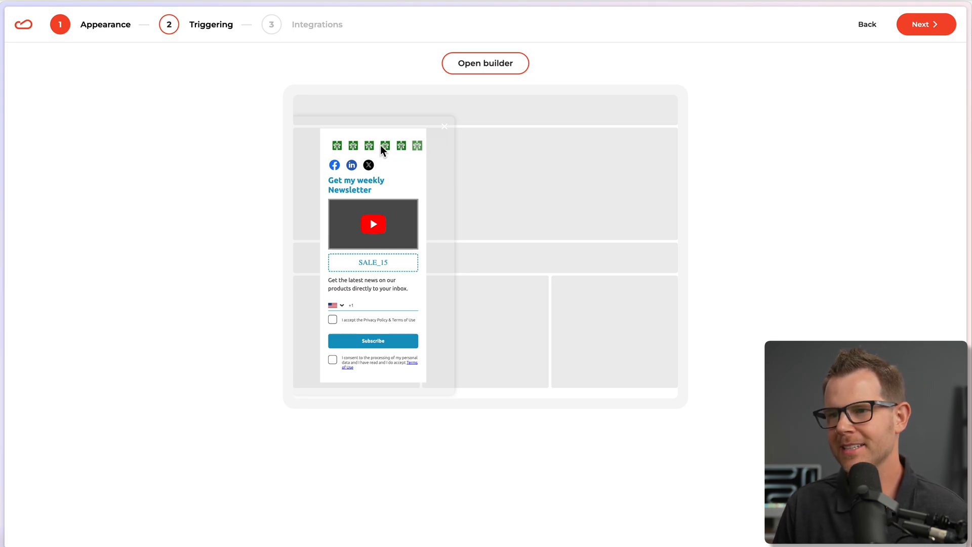
pyautogui.click(475, 66)
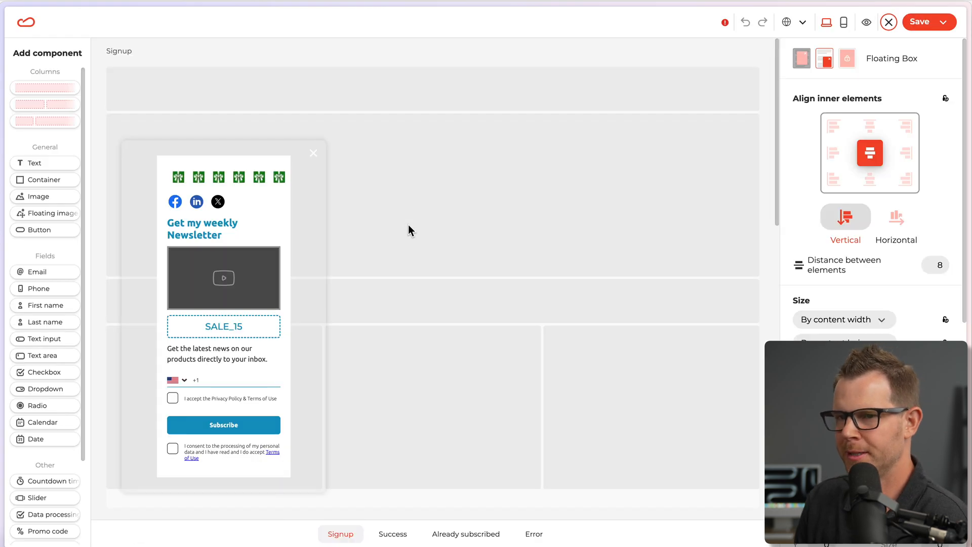
pyautogui.click(234, 166)
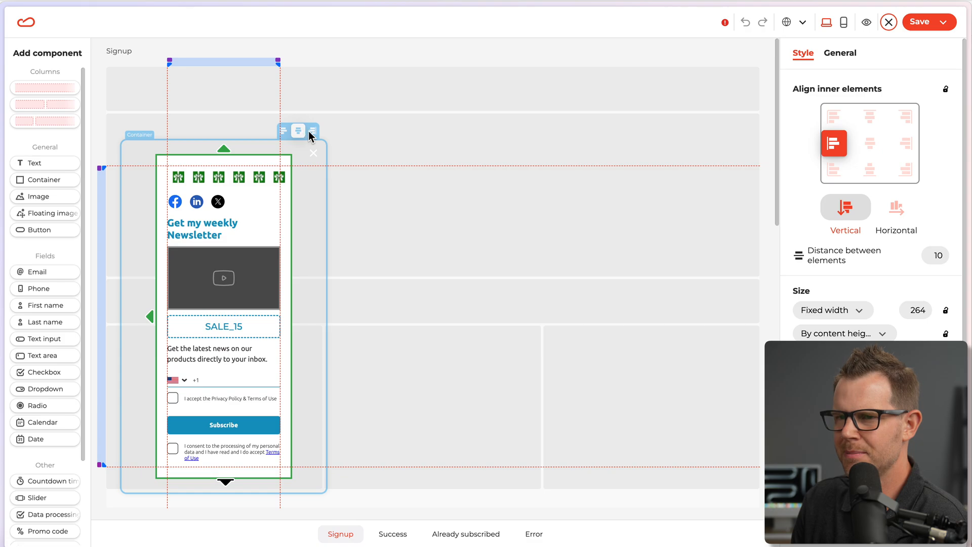
pyautogui.click(284, 132)
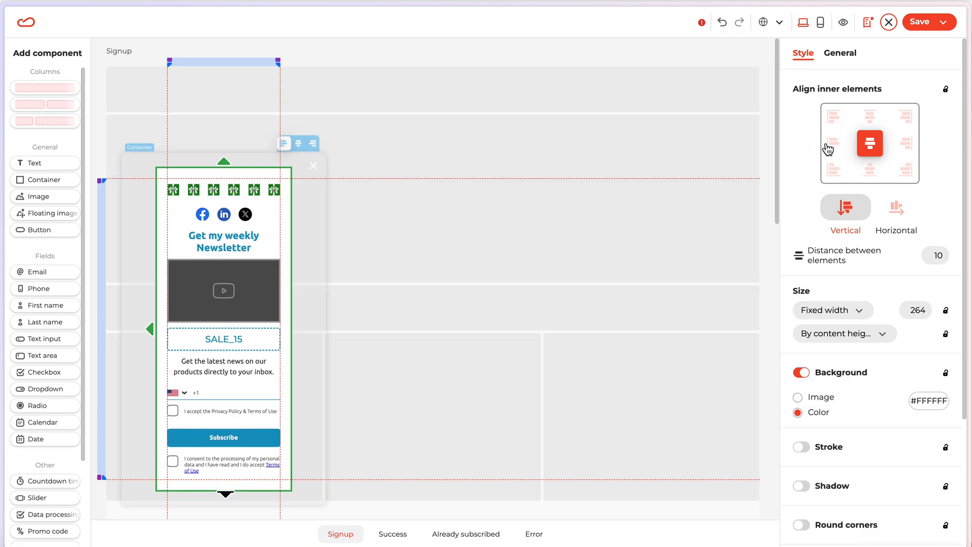
pyautogui.click(828, 147)
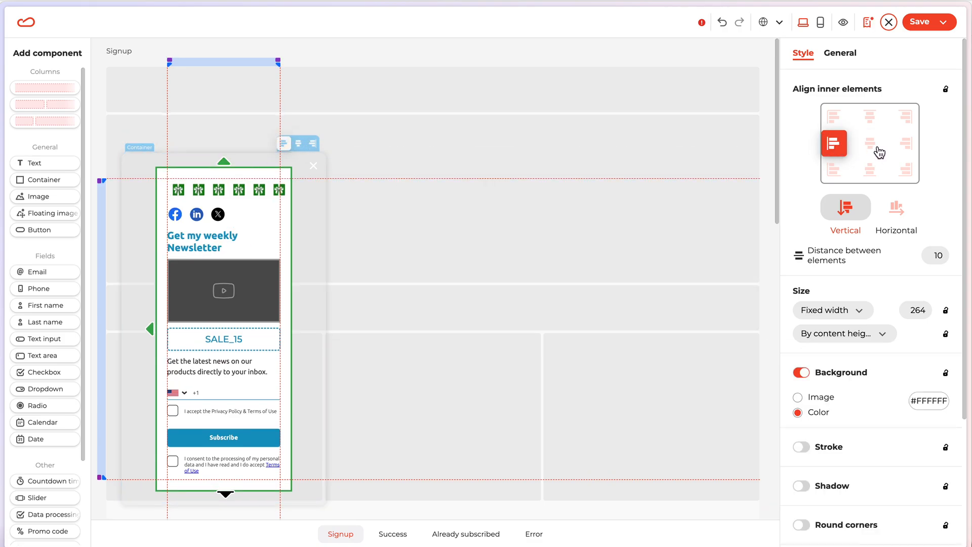
pyautogui.click(879, 152)
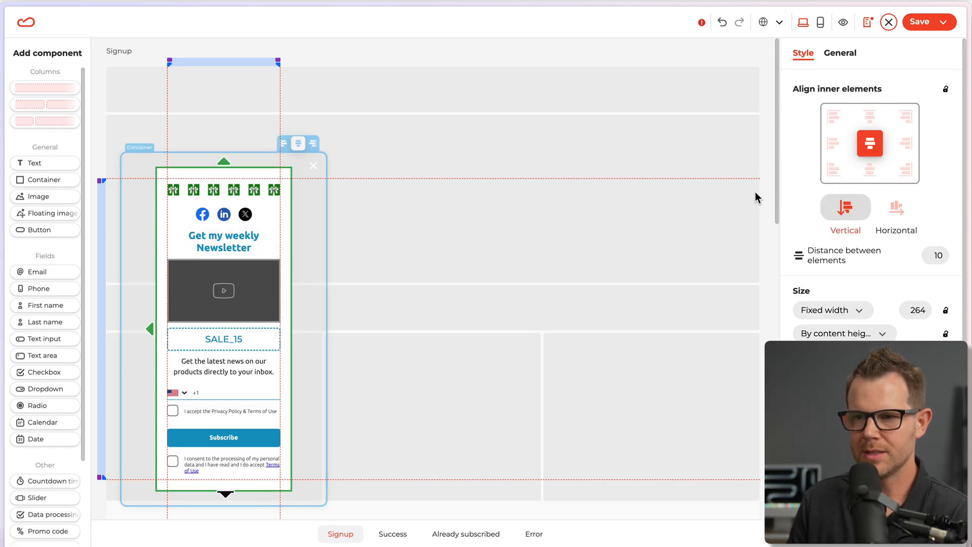
# Step: Try left, right, top-centre and bottom-centre alignment for the container's inner elements, ending on middle centre
pyautogui.click(835, 144)
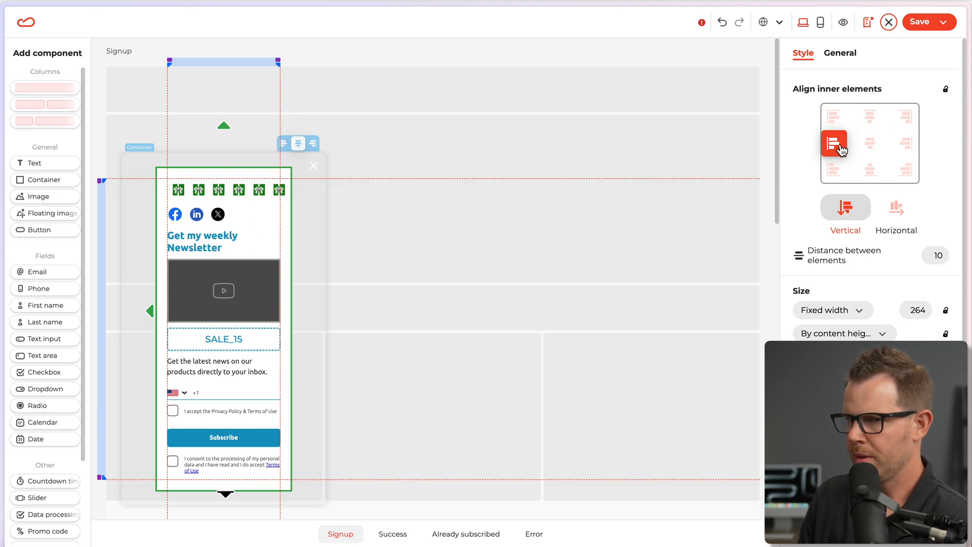
pyautogui.click(869, 145)
pyautogui.click(906, 145)
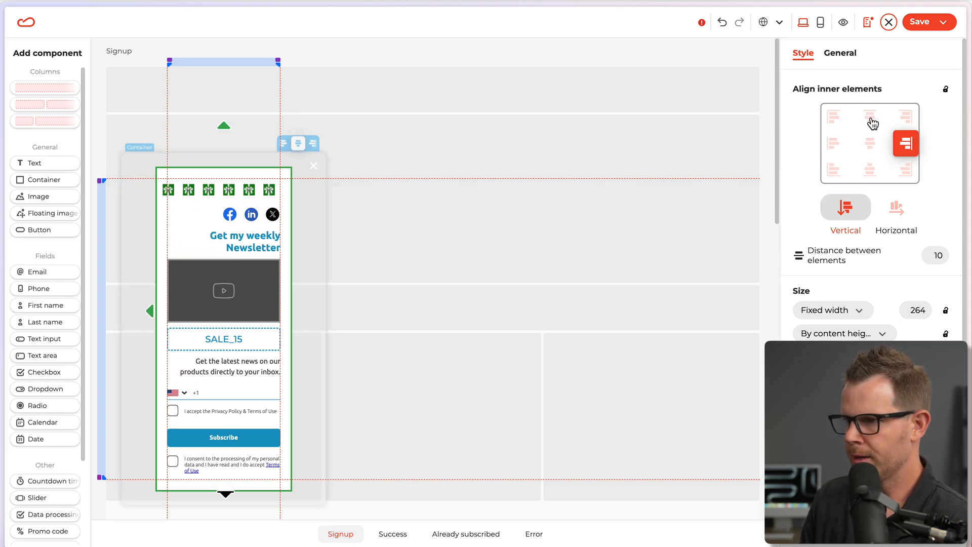
pyautogui.click(871, 119)
pyautogui.click(871, 175)
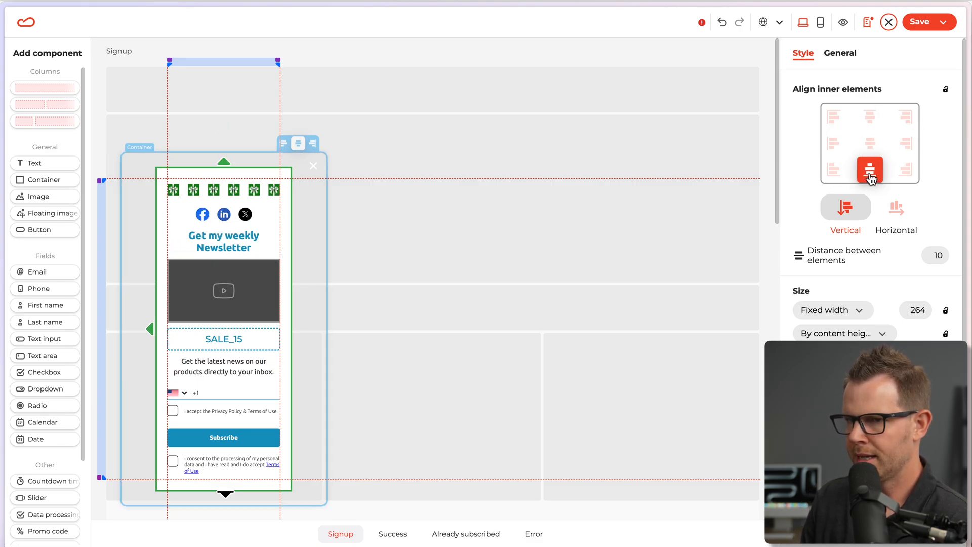
pyautogui.click(869, 144)
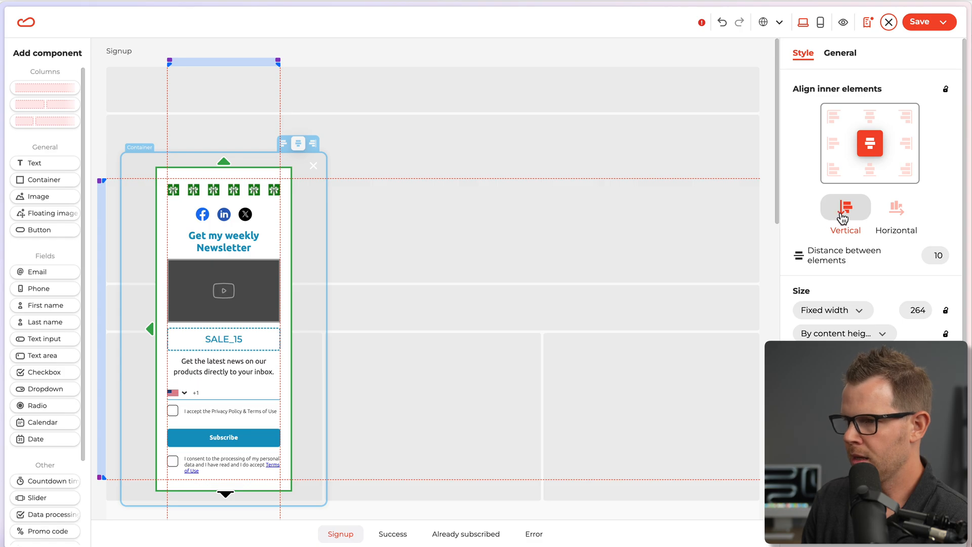
# Step: Try a horizontal layout and top-left alignment for the container's elements, restoring the vertical layout and middle-centre alignment
pyautogui.click(898, 210)
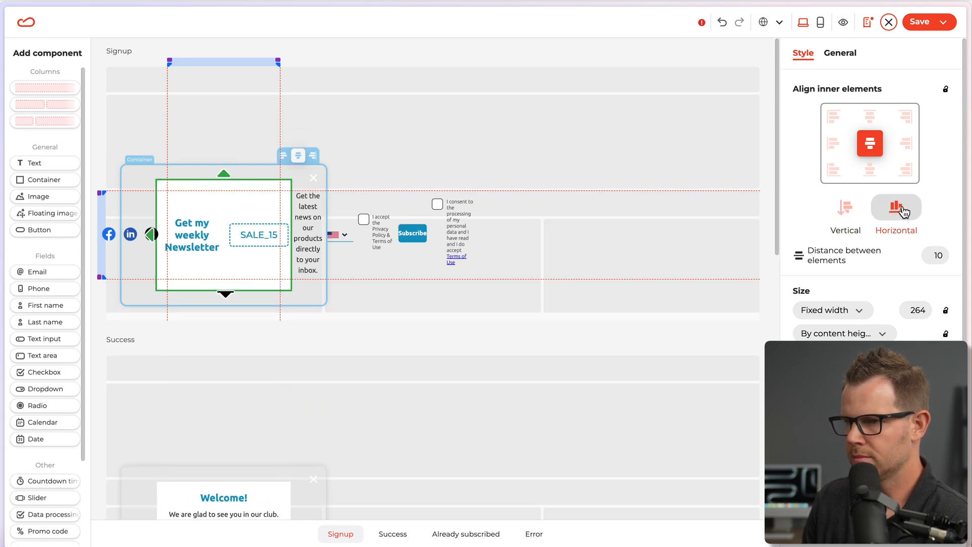
pyautogui.click(846, 205)
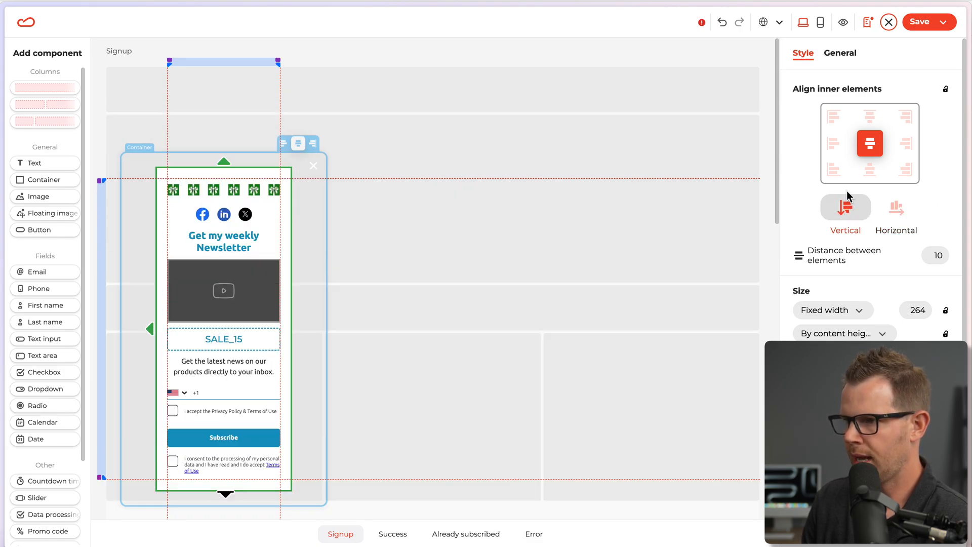
pyautogui.click(832, 117)
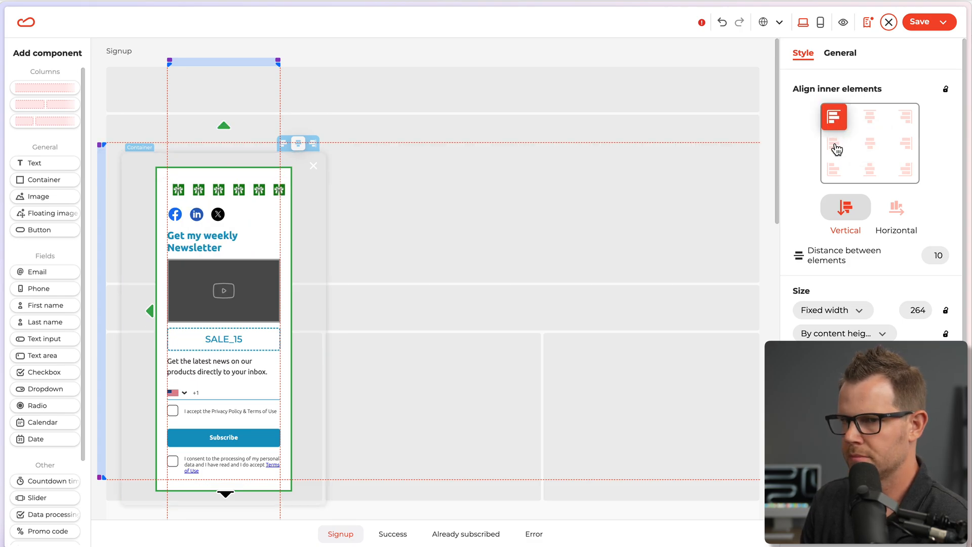
pyautogui.click(870, 143)
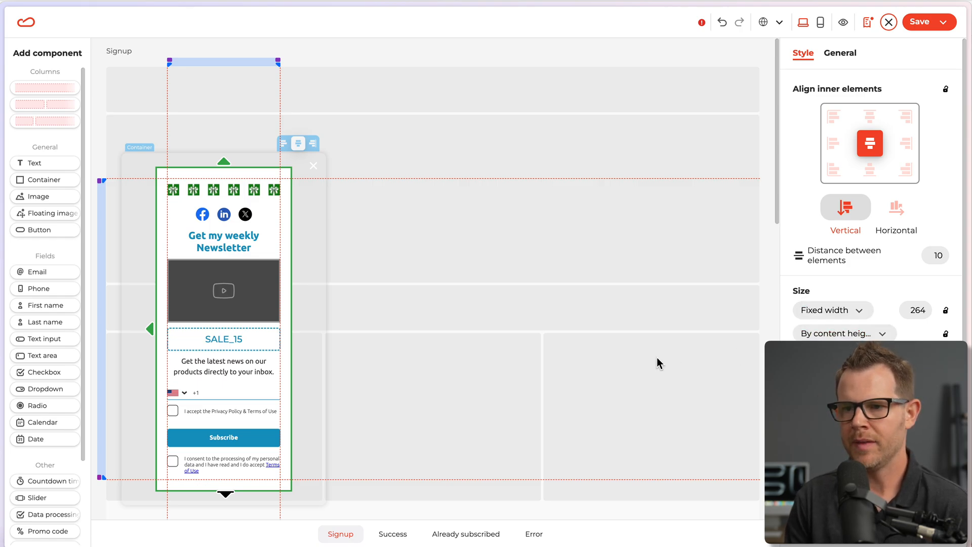
# Step: Create a new text style named "My Heading" from the "Get my weekly Newsletter" title
pyautogui.click(217, 250)
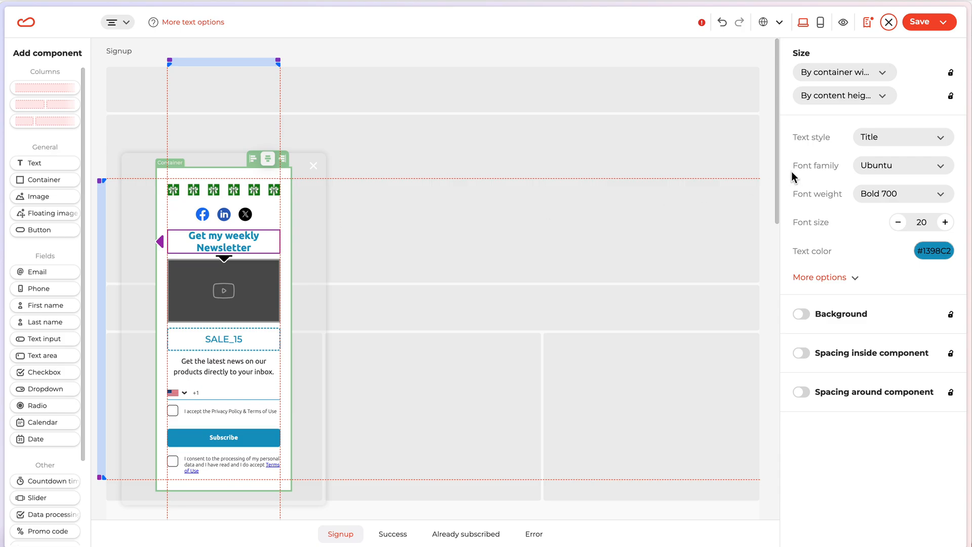
pyautogui.click(923, 142)
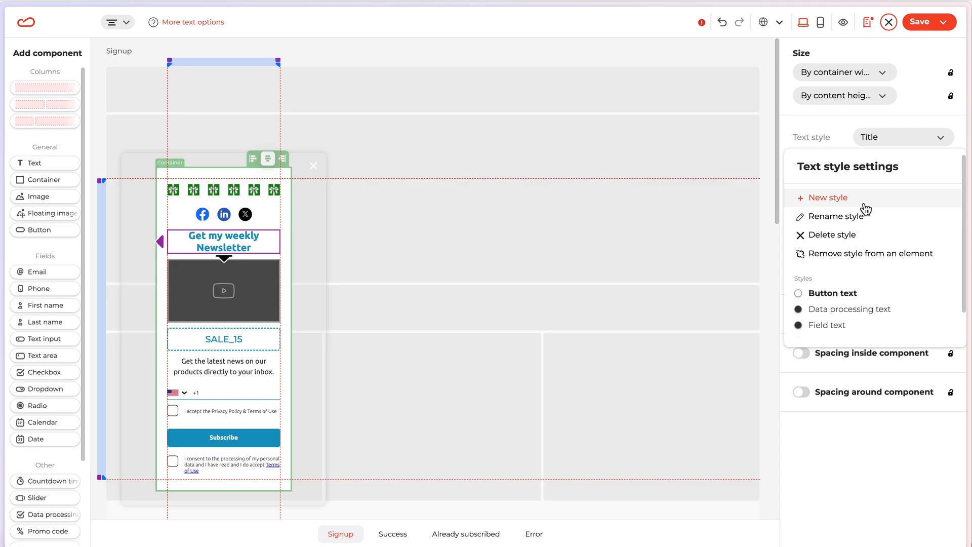
pyautogui.click(841, 200)
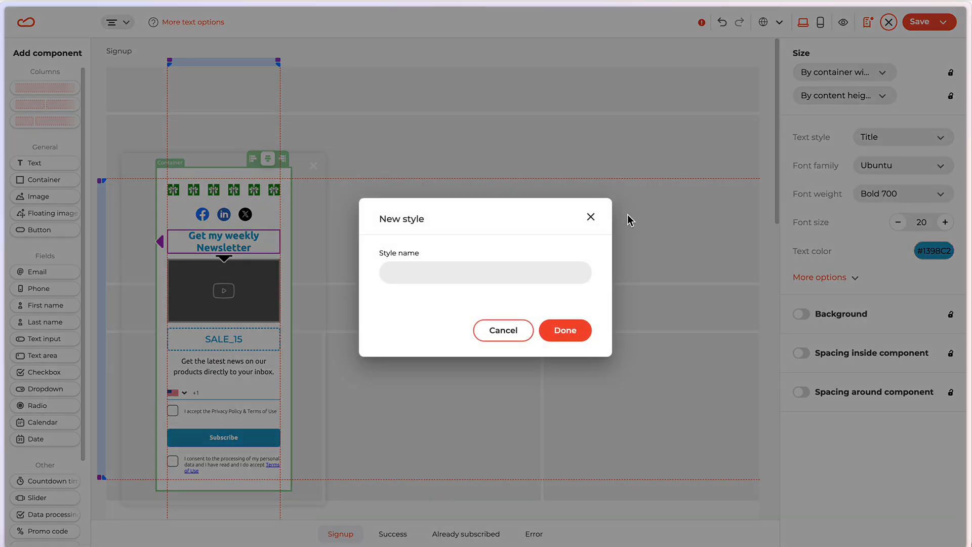
pyautogui.write('My Head')
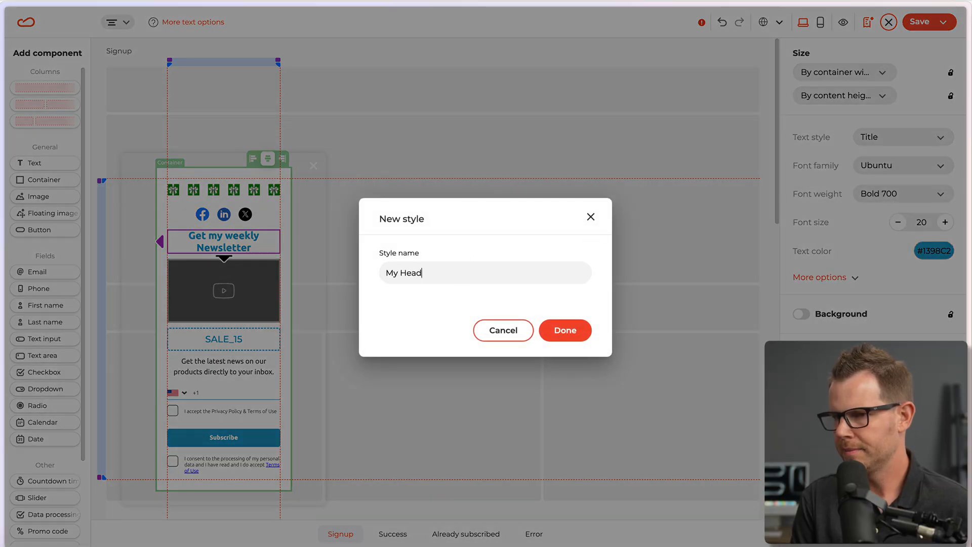
pyautogui.write('i')
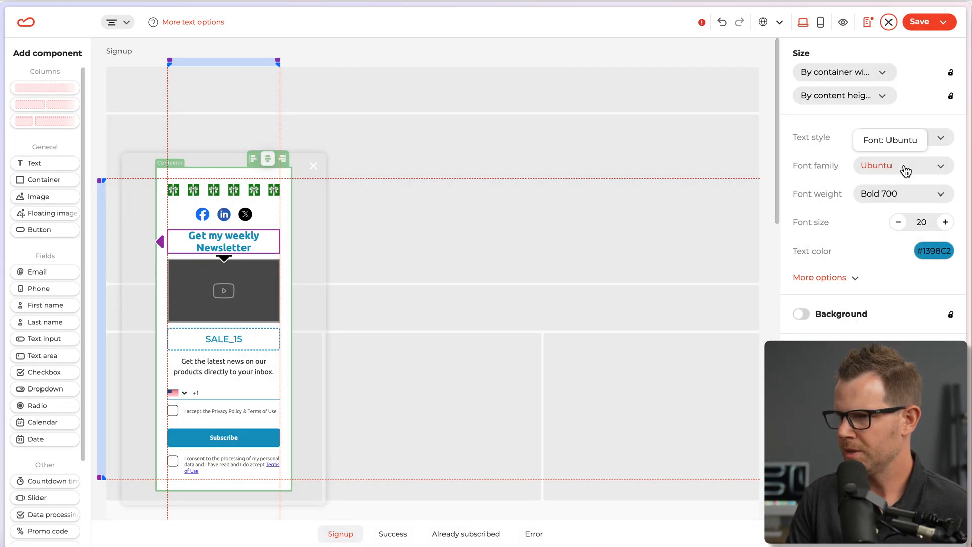
# Step: Set the newsletter title's font to Open Sans, its weight to Medium 500 and its size to 25
pyautogui.click(905, 168)
pyautogui.doubleClick(839, 207)
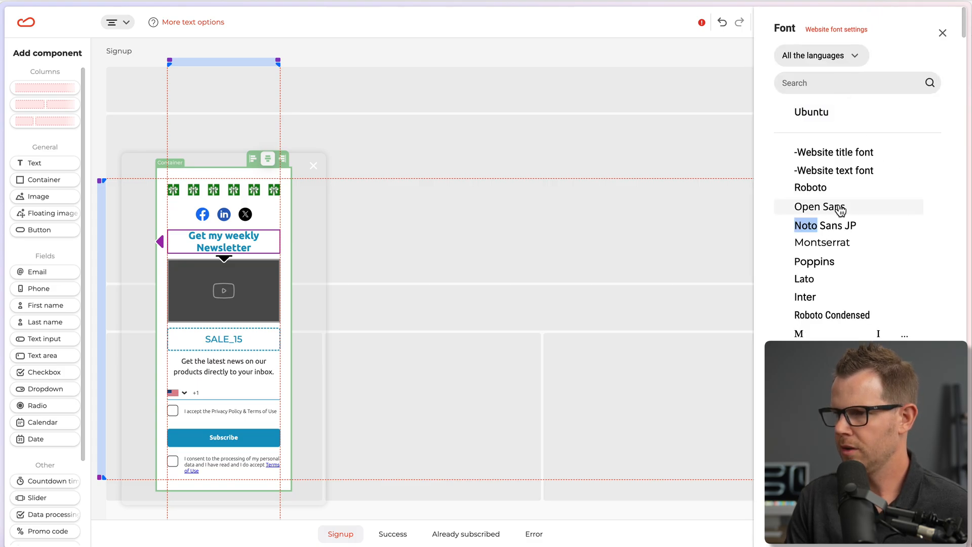
pyautogui.click(942, 32)
pyautogui.click(904, 193)
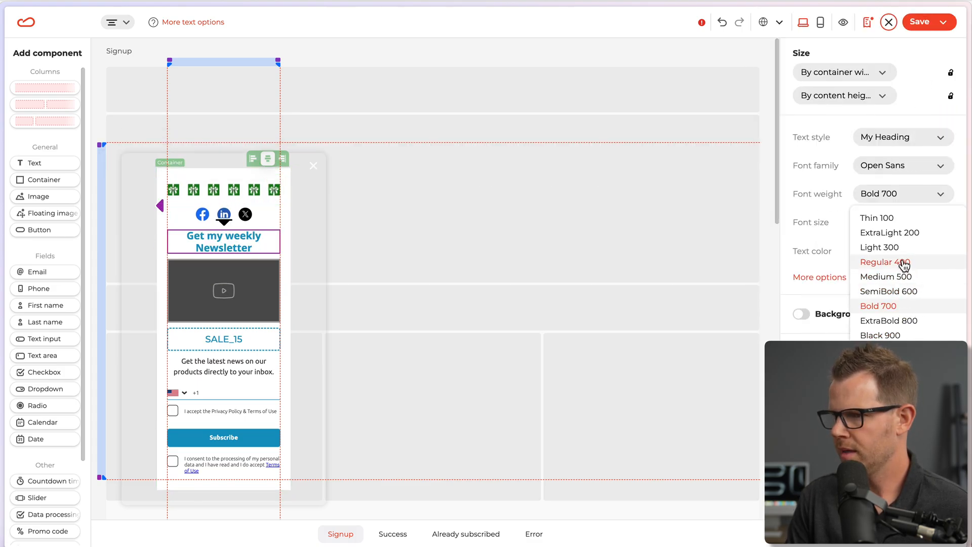
pyautogui.click(911, 277)
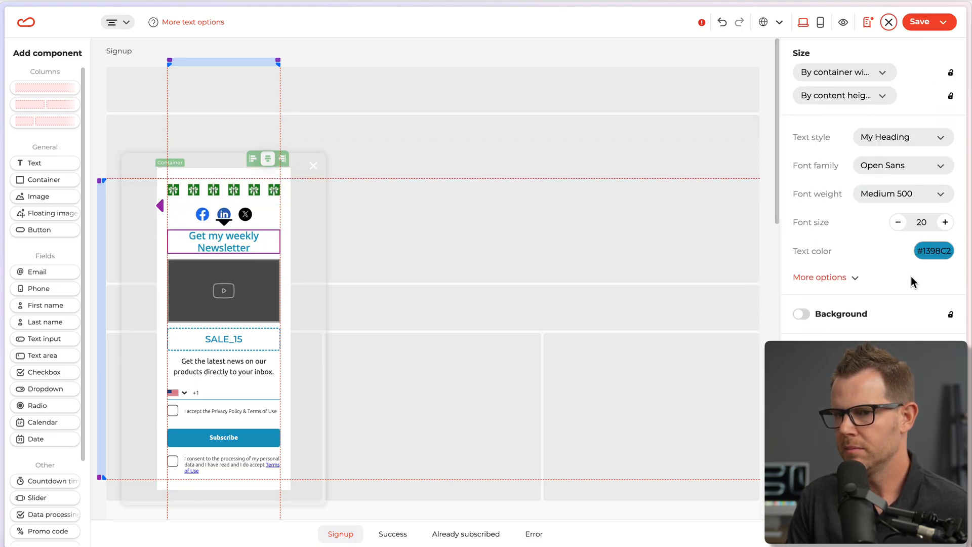
pyautogui.click(945, 223)
pyautogui.click(945, 223)
pyautogui.click(945, 223)
pyautogui.click(945, 223)
pyautogui.click(945, 223)
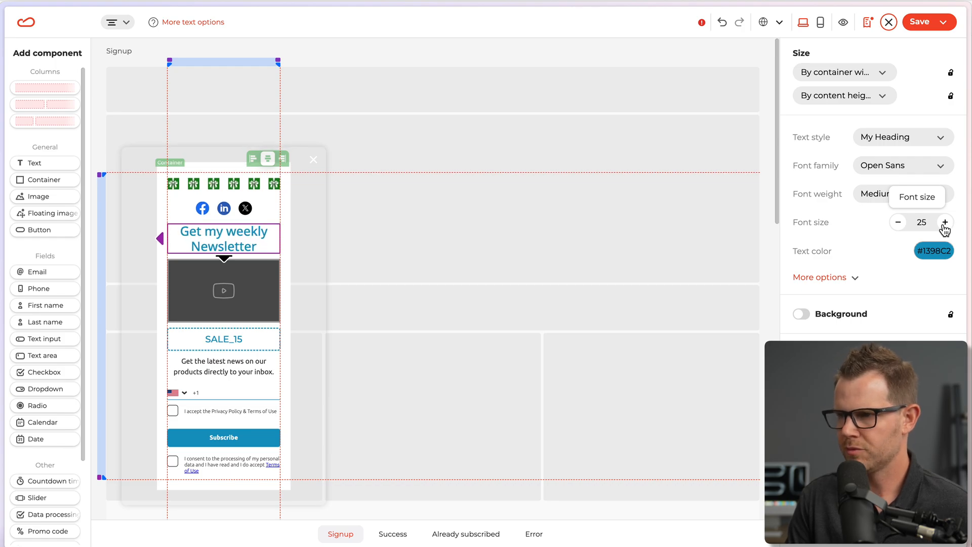
# Step: Add a text component between the gift boxes and the social icons and apply the My Heading style to it
pyautogui.moveTo(35, 162); pyautogui.dragTo(208, 197)
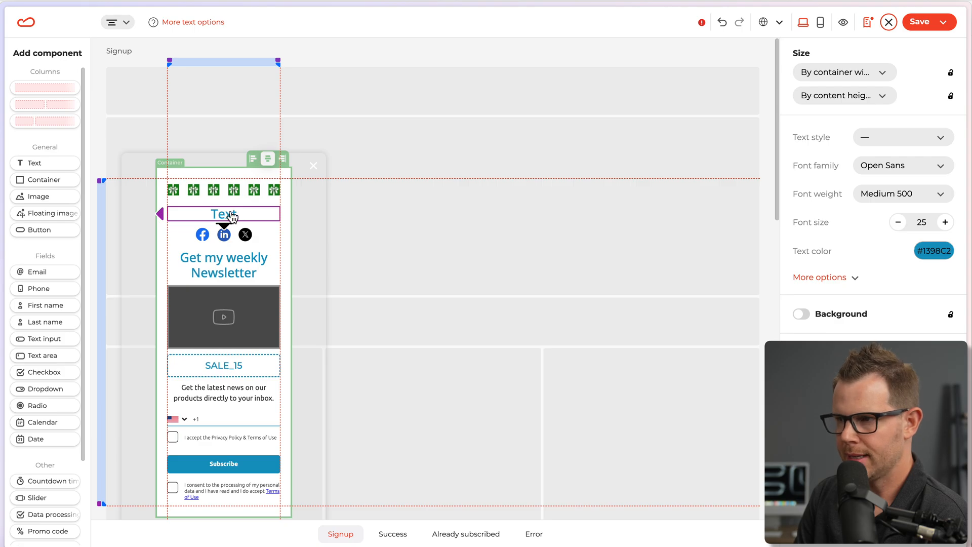
pyautogui.doubleClick(232, 212)
pyautogui.click(930, 138)
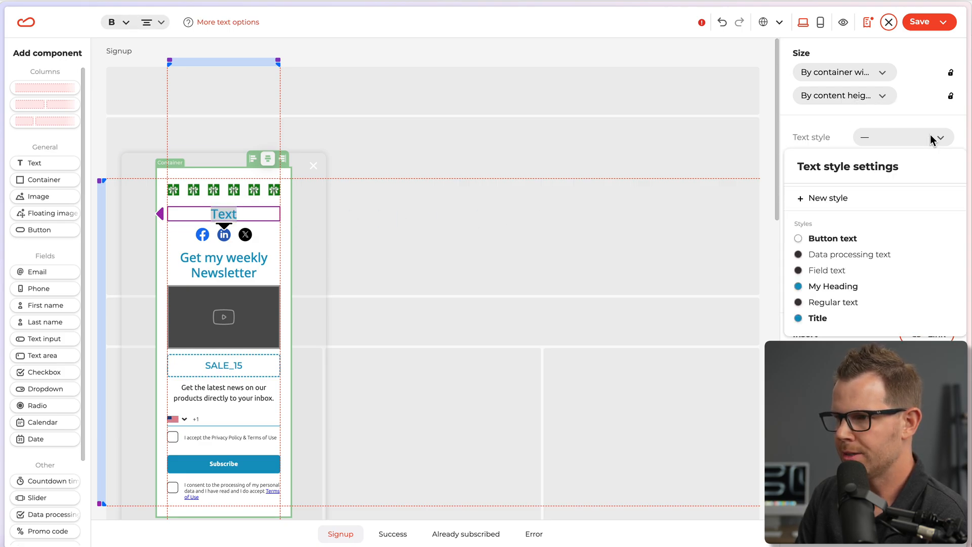
pyautogui.click(856, 287)
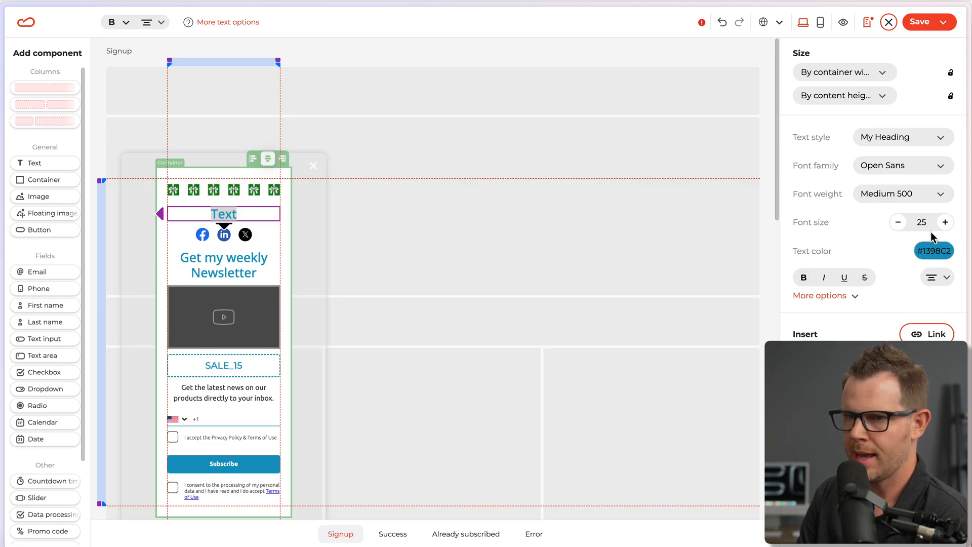
# Step: Give the "Get my weekly Newsletter" title custom line spacing, trying 2 and then tightening it below 1.8
pyautogui.click(223, 265)
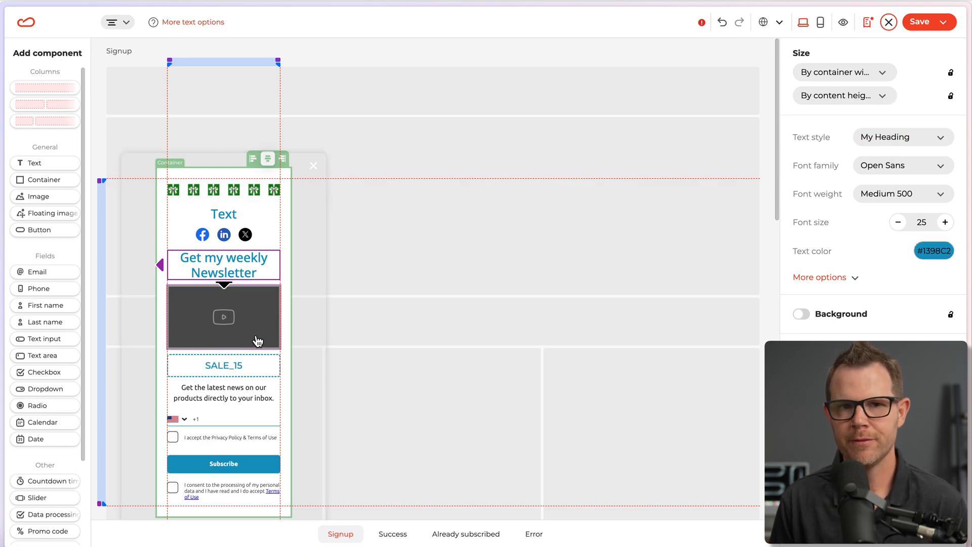
pyautogui.click(839, 277)
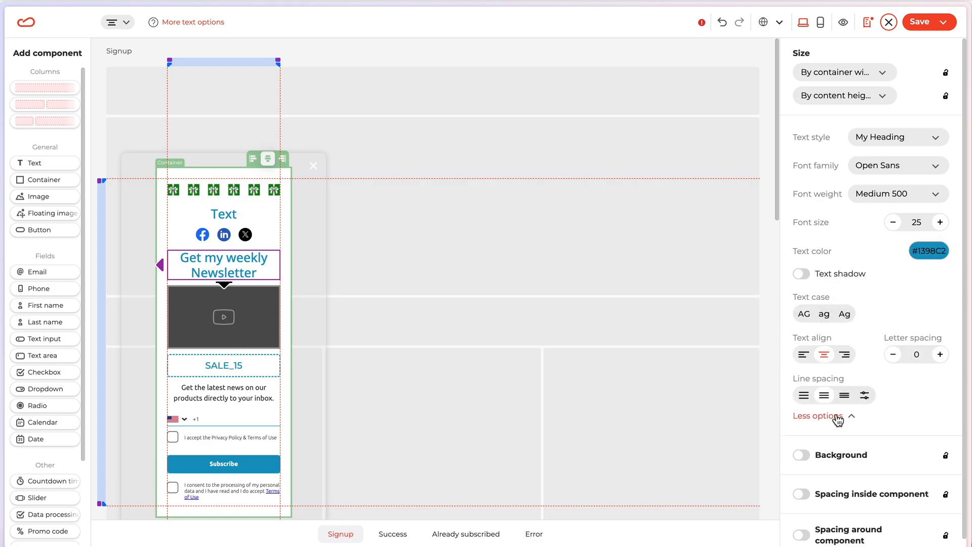
pyautogui.click(866, 396)
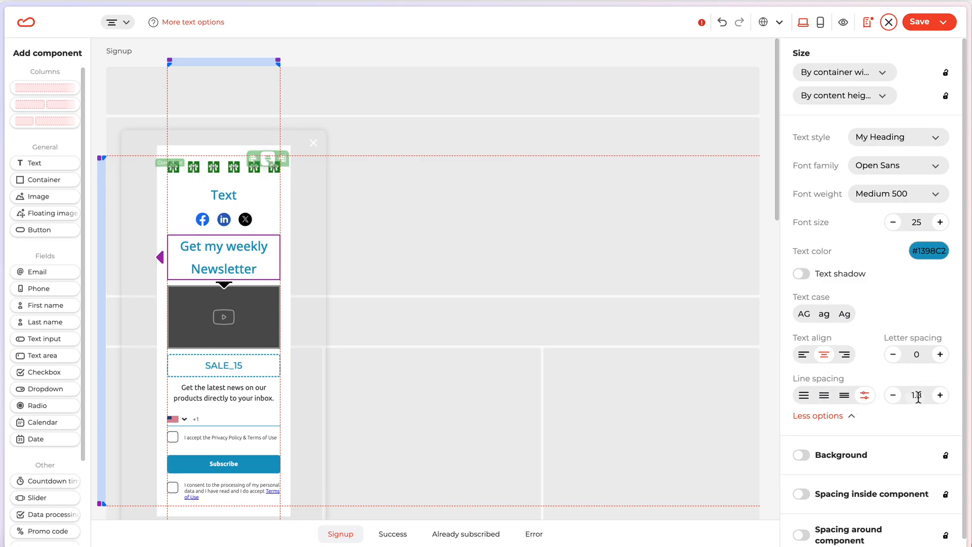
pyautogui.click(939, 395)
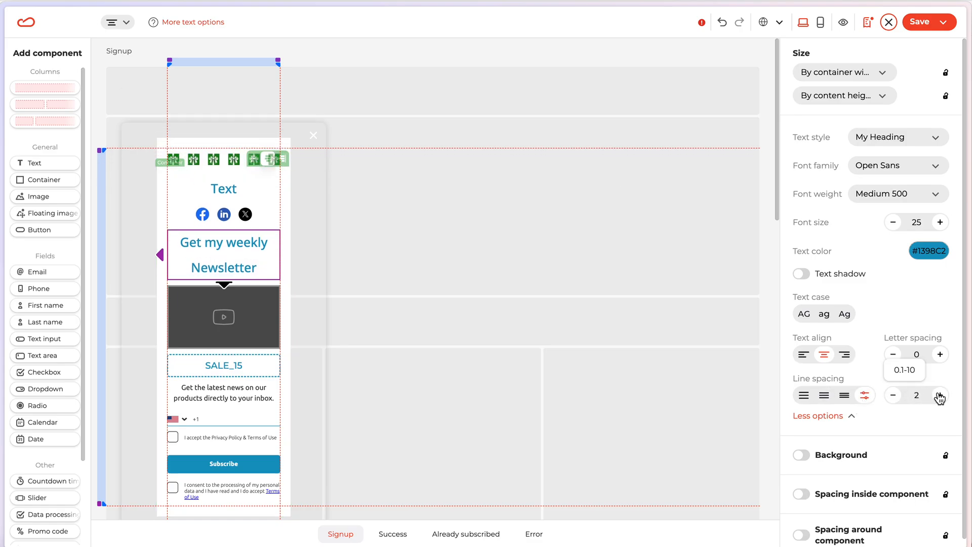
pyautogui.click(893, 395)
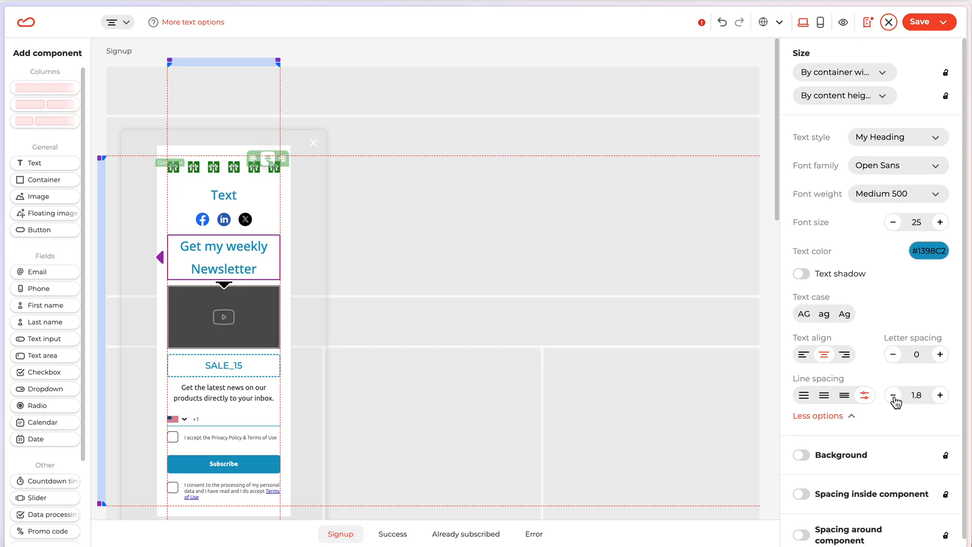
pyautogui.click(894, 395)
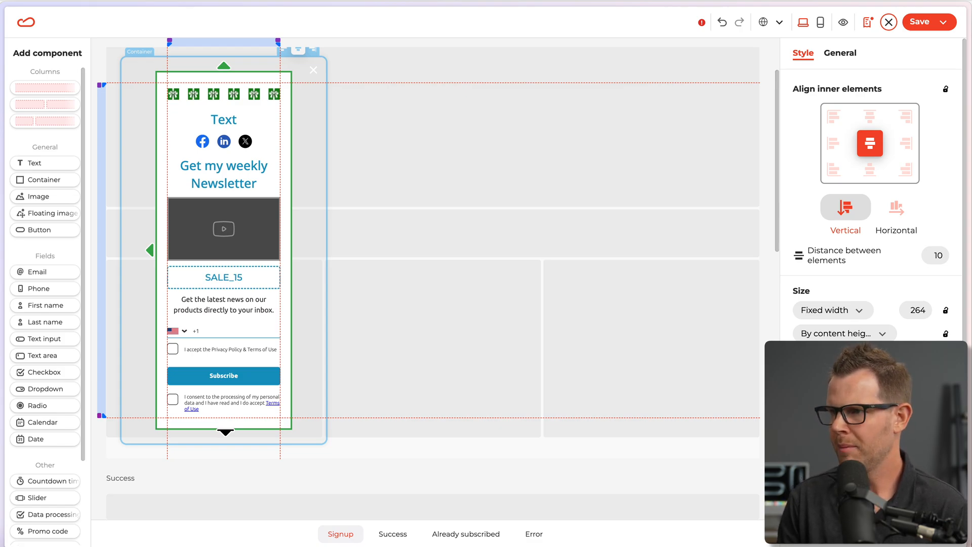
# Step: Save the widget design, revisit its Appearance preview and return to the Triggering stage
pyautogui.click(915, 24)
pyautogui.click(801, 54)
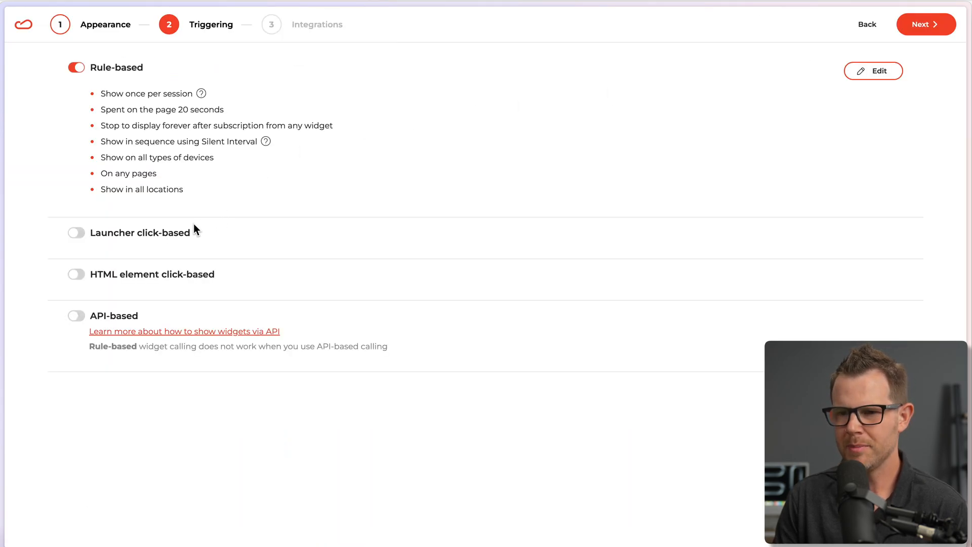
pyautogui.click(93, 25)
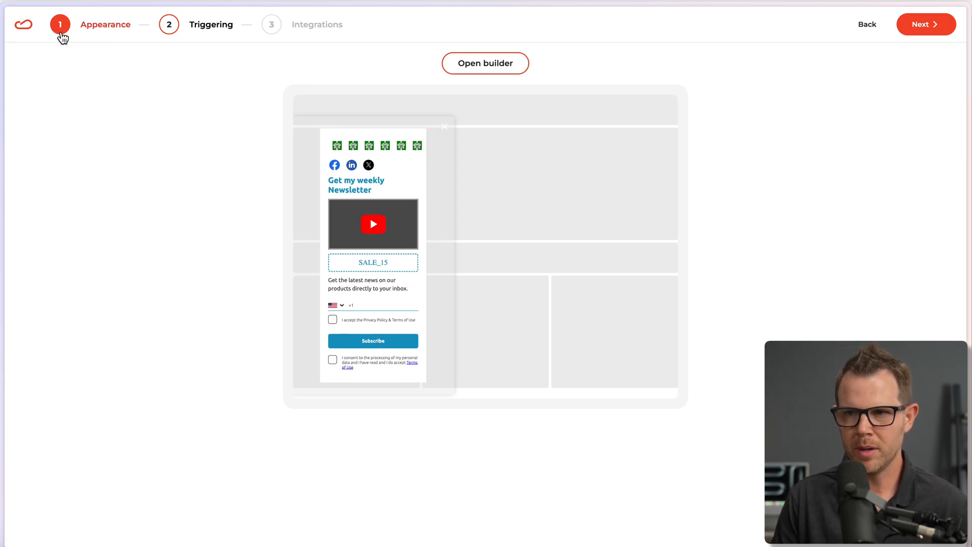
pyautogui.click(199, 29)
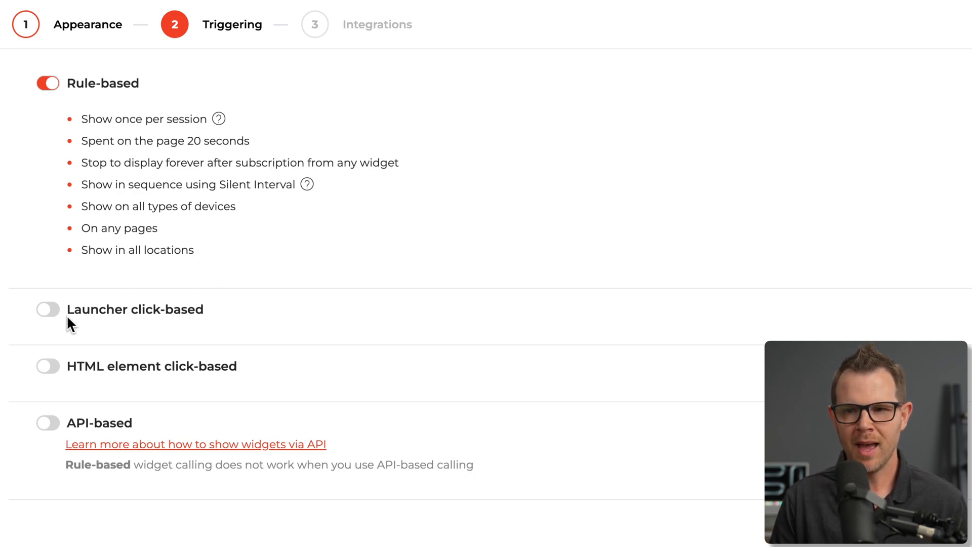
# Step: Try the launcher click-based, HTML element click-based and API-based triggers, switching each of them off again
pyautogui.click(46, 311)
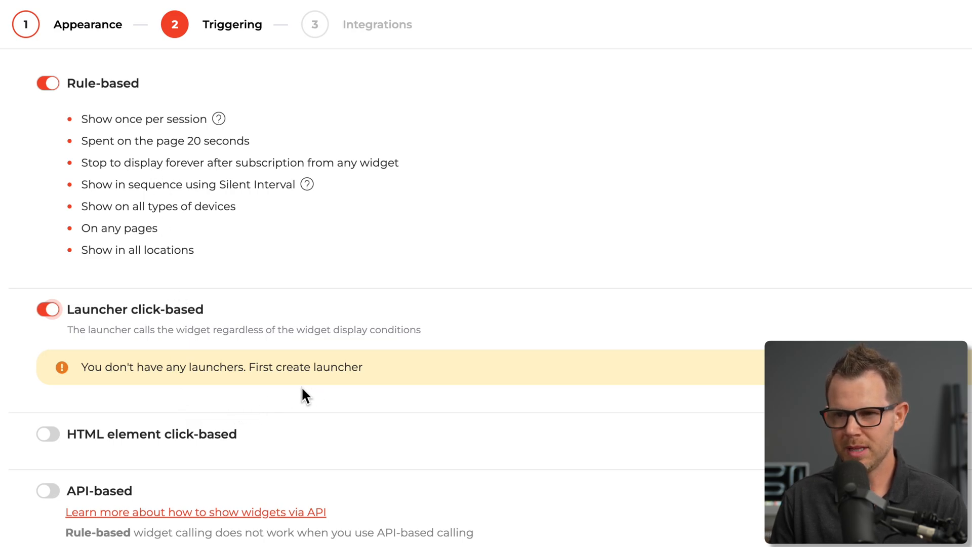
pyautogui.click(36, 306)
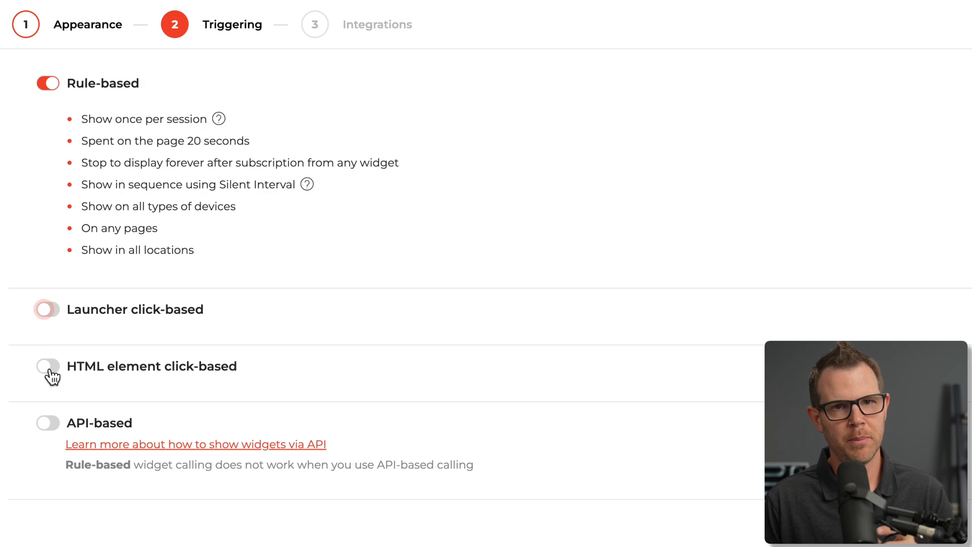
pyautogui.click(49, 369)
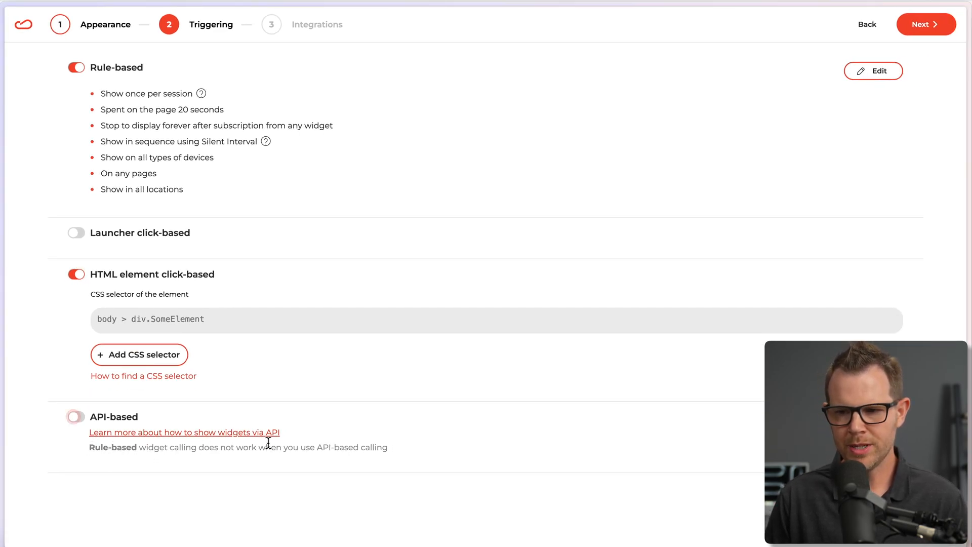
pyautogui.click(75, 420)
pyautogui.scroll(-1, 111, 445)
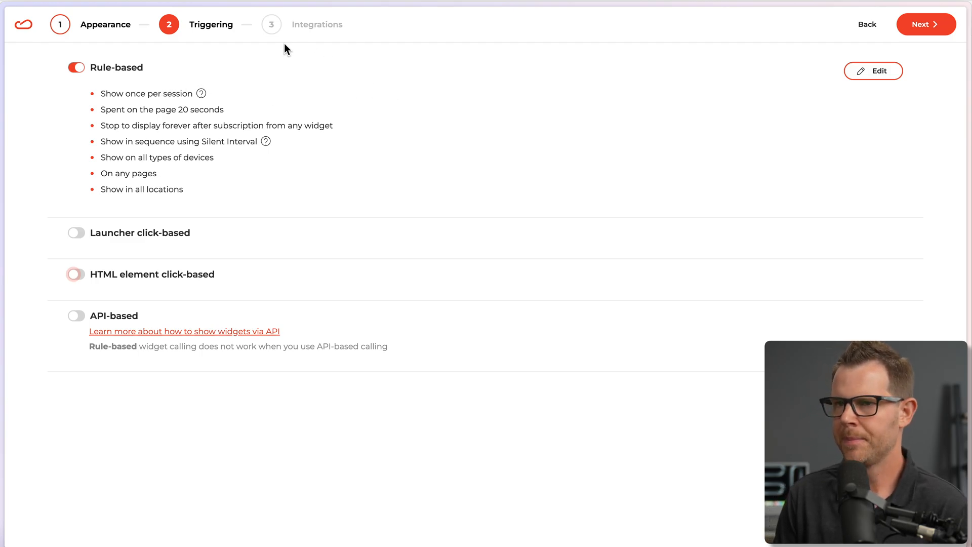
# Step: Edit the rule-based trigger to require 2 seconds spent on the page and 25% of the page read
pyautogui.click(881, 71)
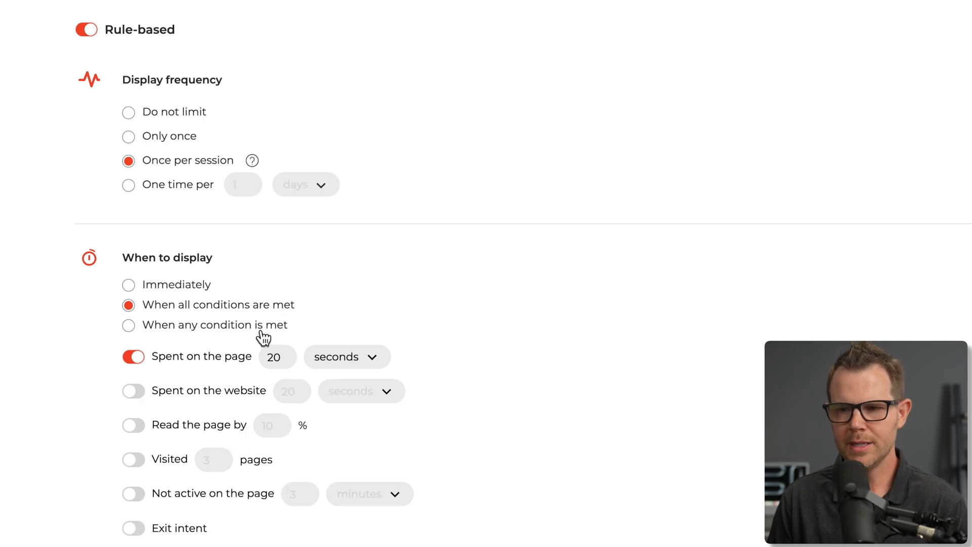
pyautogui.moveTo(282, 356); pyautogui.dragTo(241, 358)
pyautogui.write('2')
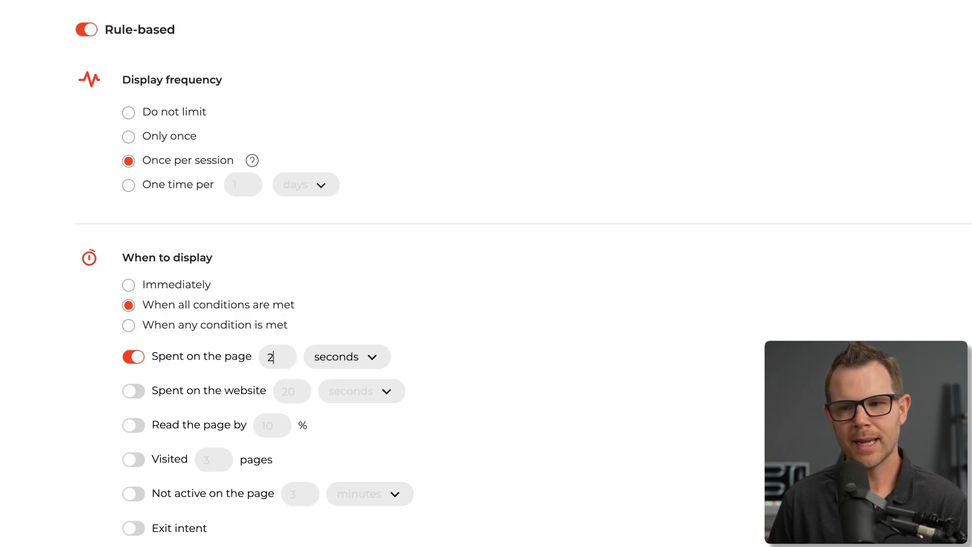
pyautogui.scroll(-2, 130, 307)
pyautogui.click(133, 306)
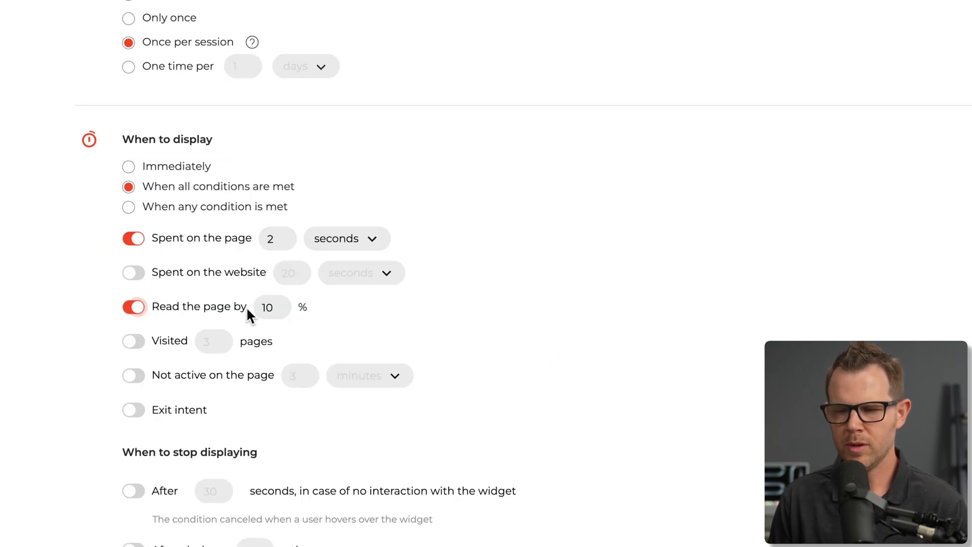
pyautogui.moveTo(282, 308); pyautogui.dragTo(225, 307)
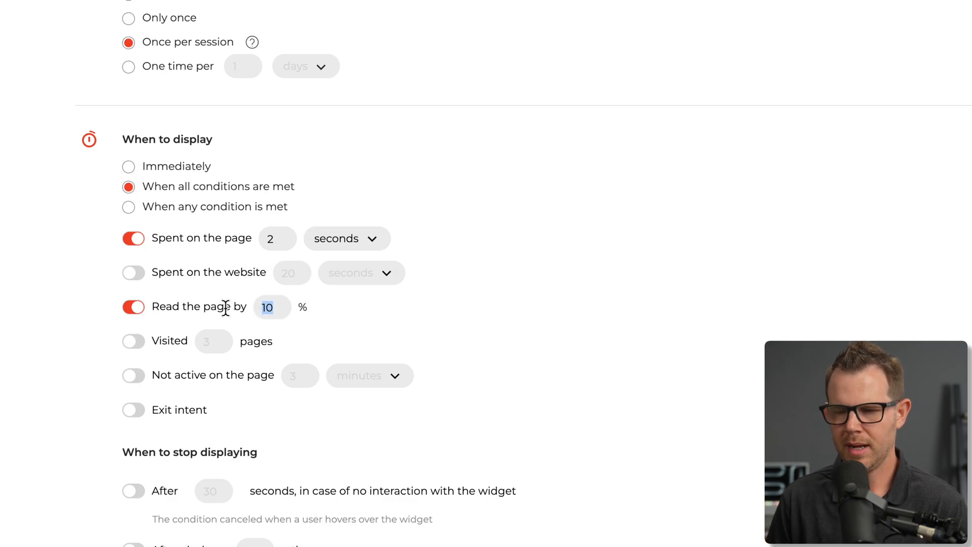
pyautogui.write('25')
# Step: Set the Annoyance Safeguard to Show and restrict the widget's device type to desktop
pyautogui.scroll(-3, 574, 329)
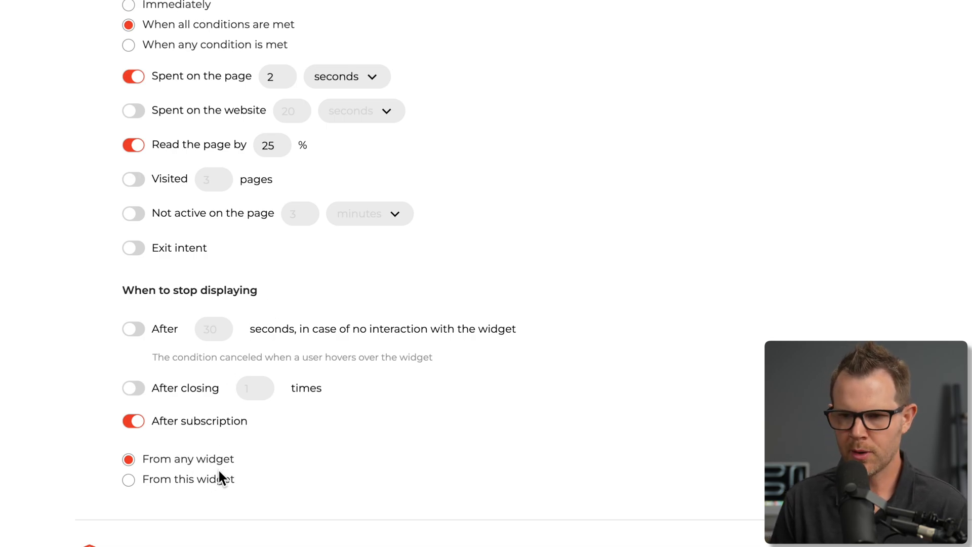
pyautogui.scroll(-1, 301, 473)
pyautogui.scroll(-5, 304, 473)
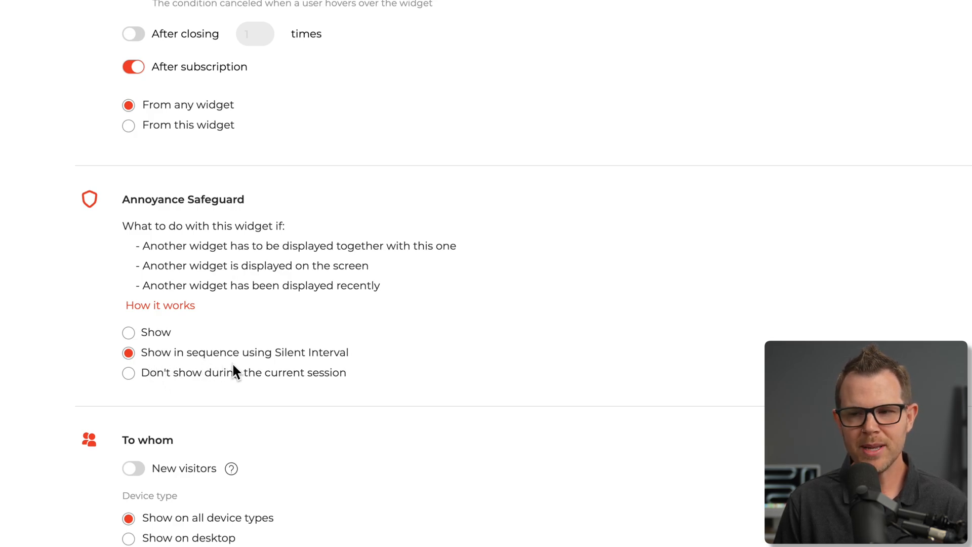
pyautogui.click(158, 375)
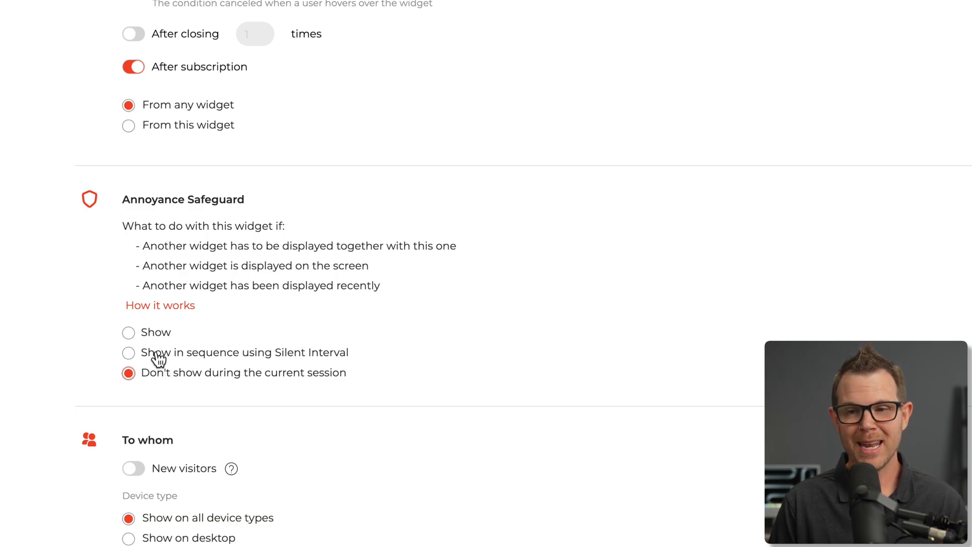
pyautogui.click(157, 338)
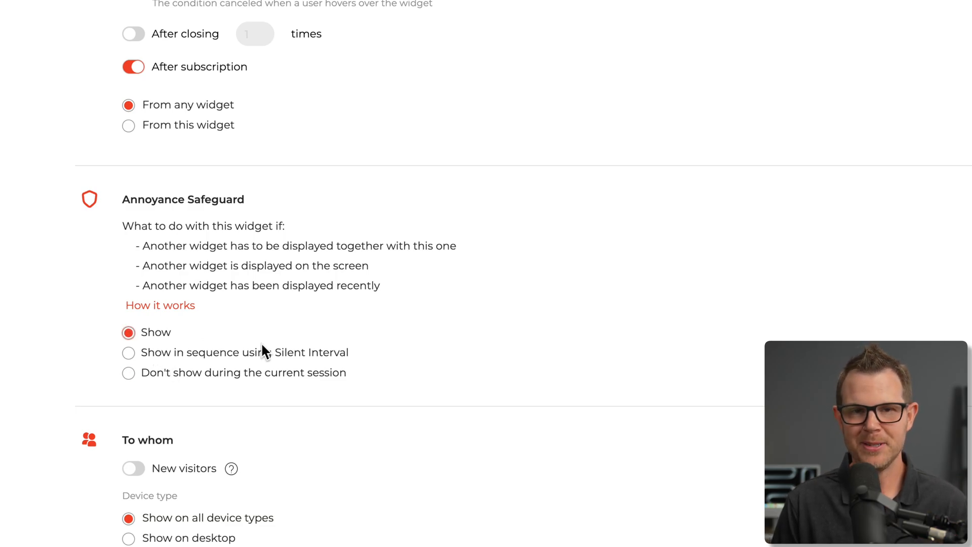
pyautogui.scroll(-7, 265, 345)
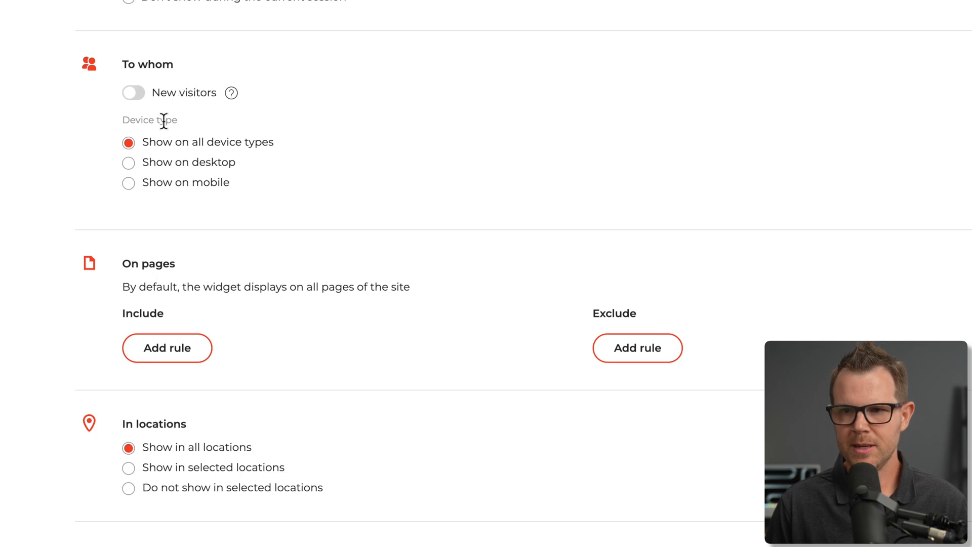
pyautogui.click(133, 166)
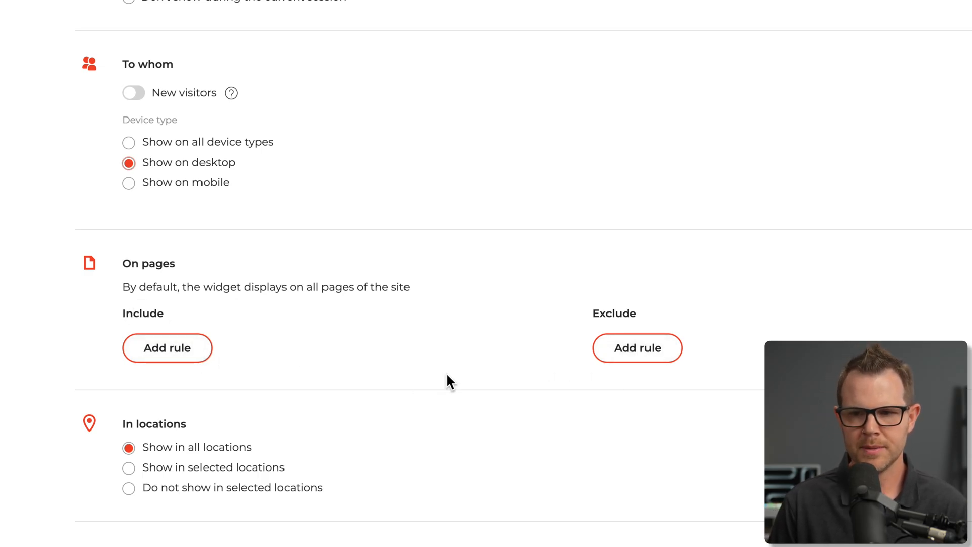
# Step: Limit the widget to selected locations and add the United States as a country
pyautogui.scroll(-4, 103, 260)
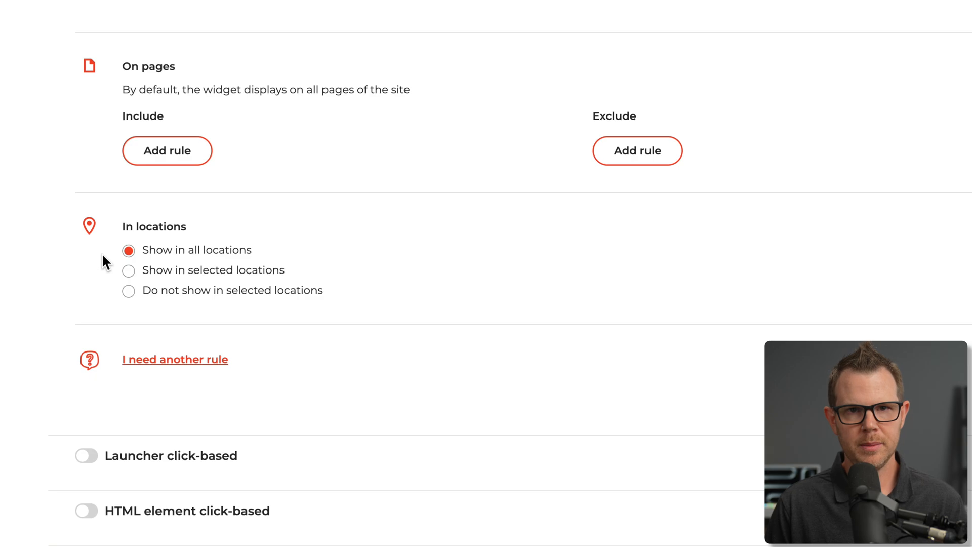
pyautogui.click(136, 273)
pyautogui.click(233, 330)
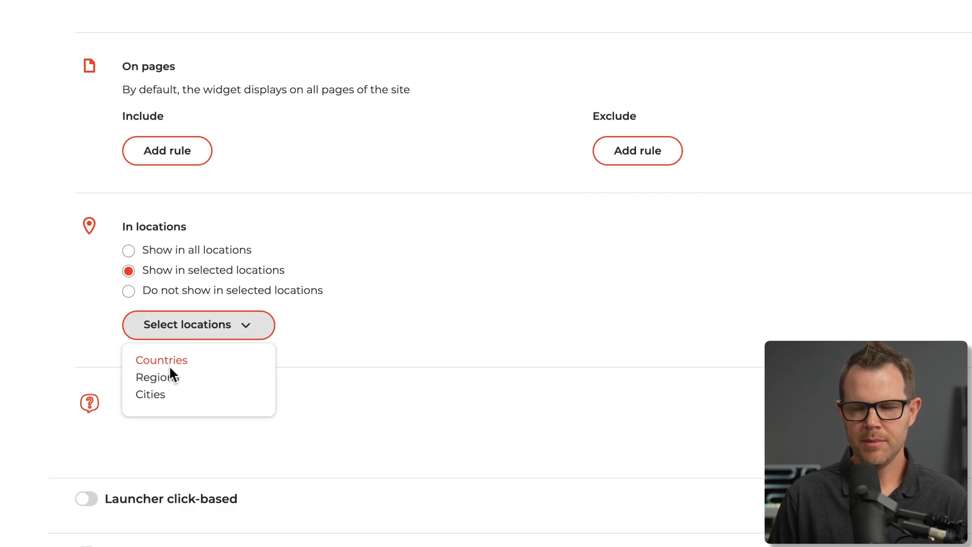
pyautogui.click(169, 361)
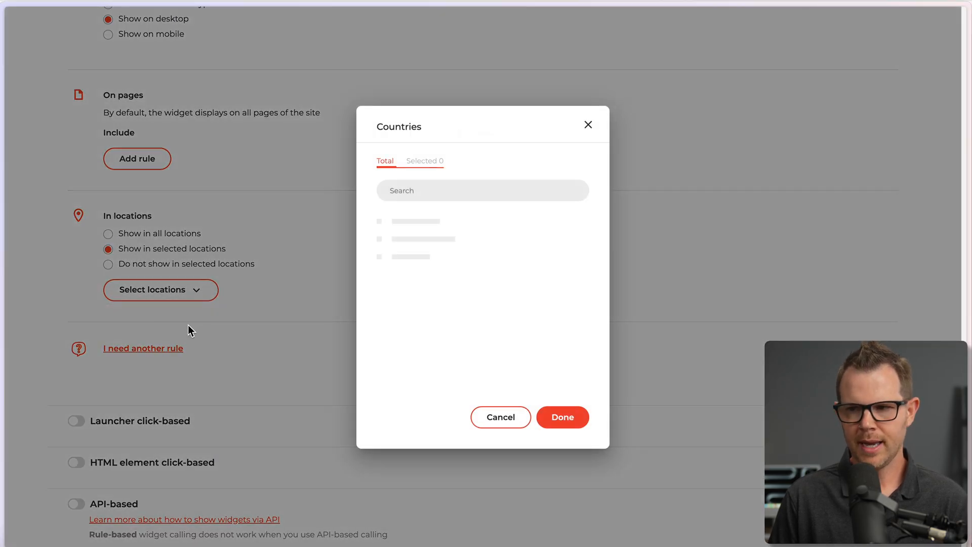
pyautogui.click(419, 191)
pyautogui.write('united')
pyautogui.click(562, 417)
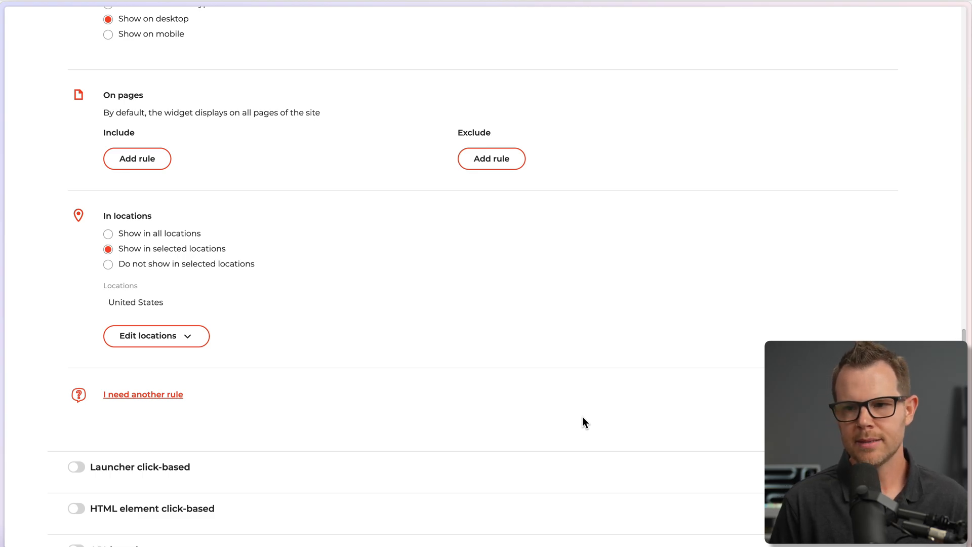
# Step: Add Minneapolis, Minnesota to the selected locations from the list of United States cities
pyautogui.click(152, 335)
pyautogui.click(124, 389)
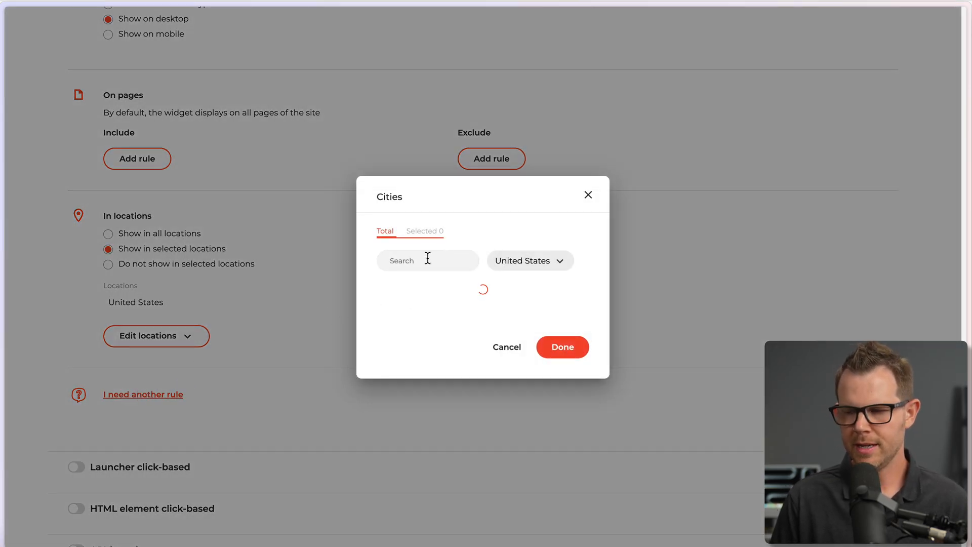
pyautogui.click(427, 260)
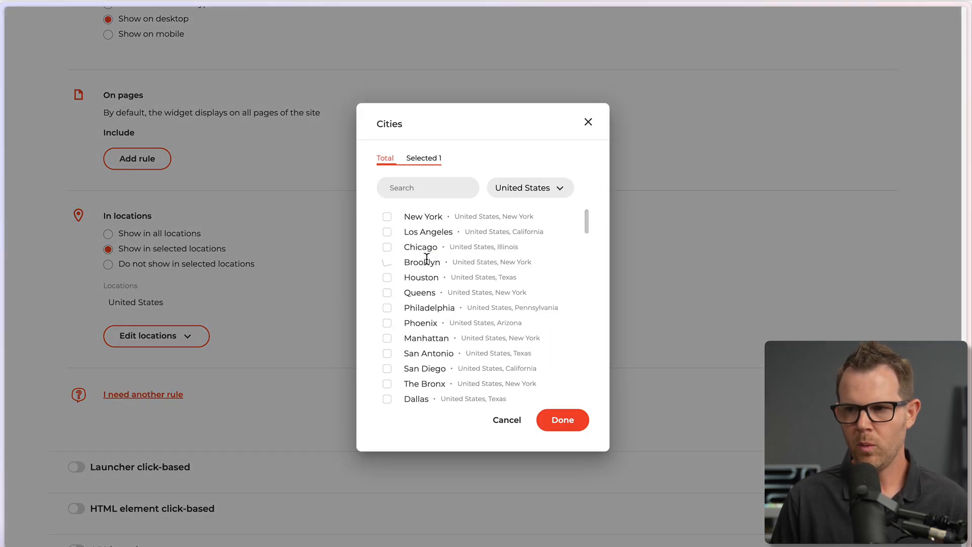
pyautogui.click(387, 263)
pyautogui.scroll(-8, 423, 360)
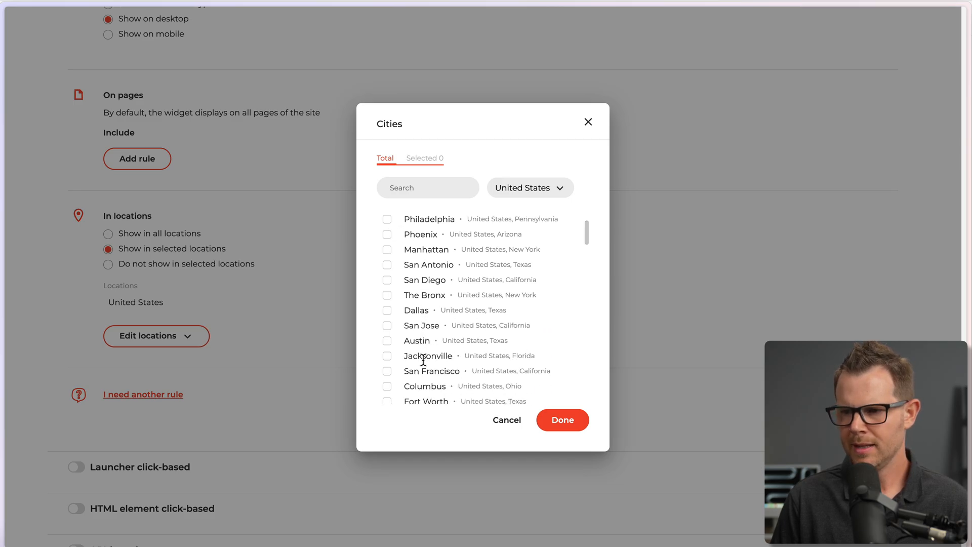
pyautogui.scroll(-6, 425, 361)
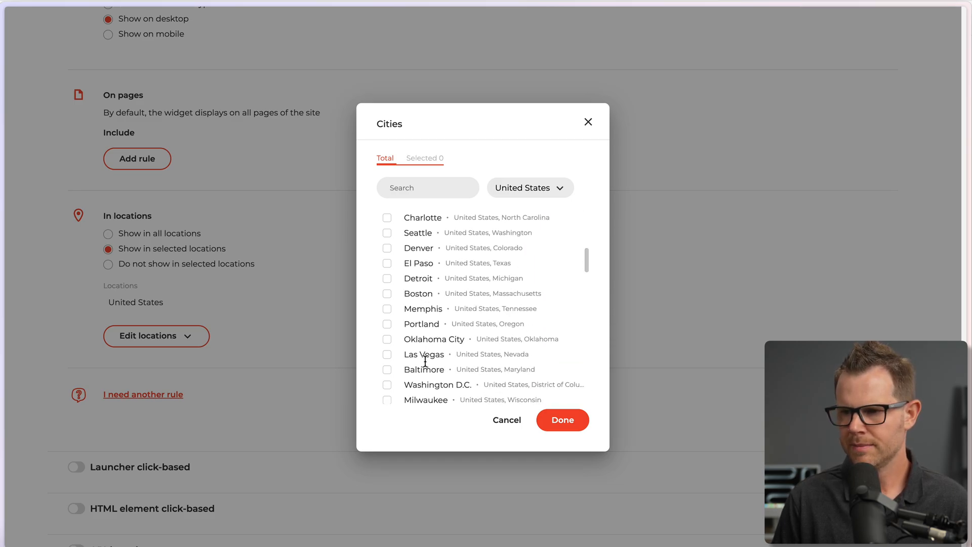
pyautogui.click(387, 313)
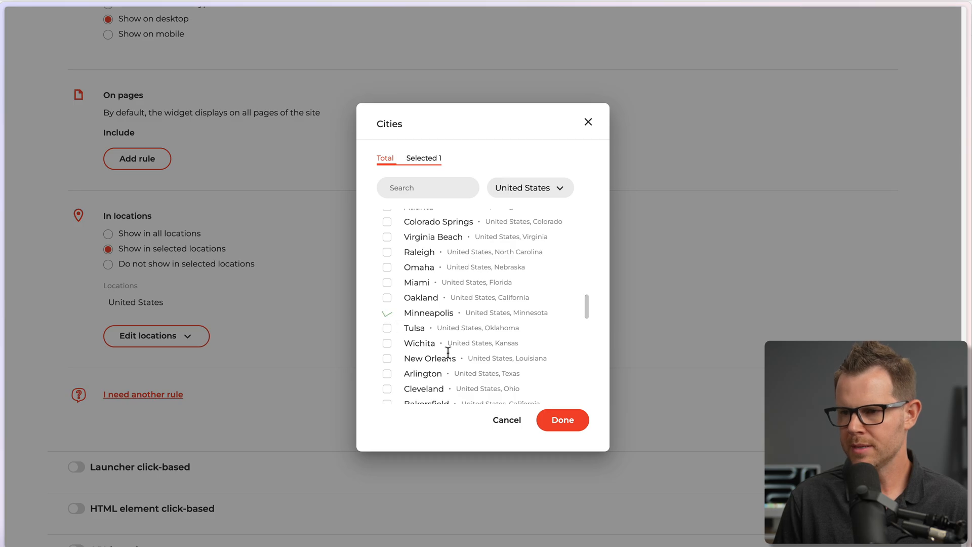
pyautogui.click(568, 420)
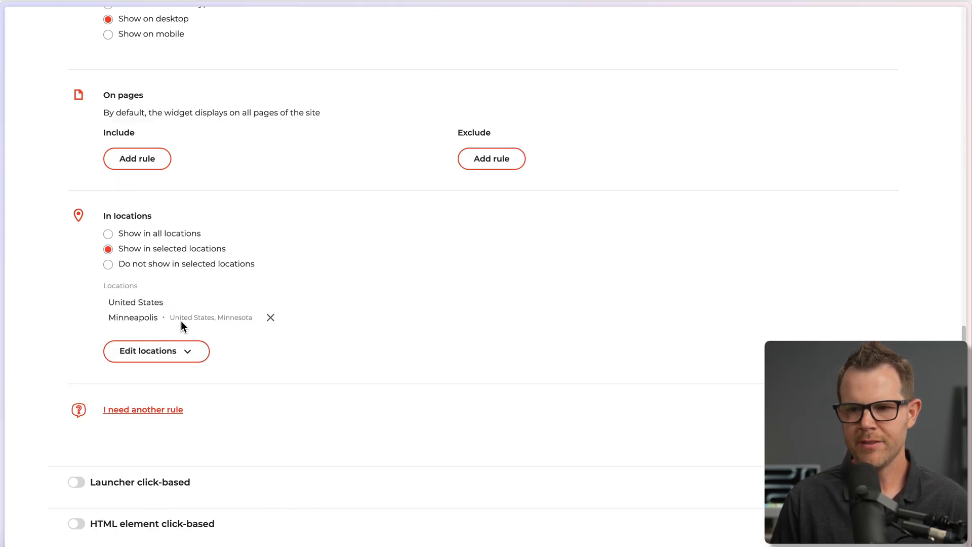
# Step: Remove the United States and Minneapolis from the location rule and return it to all locations
pyautogui.click(180, 302)
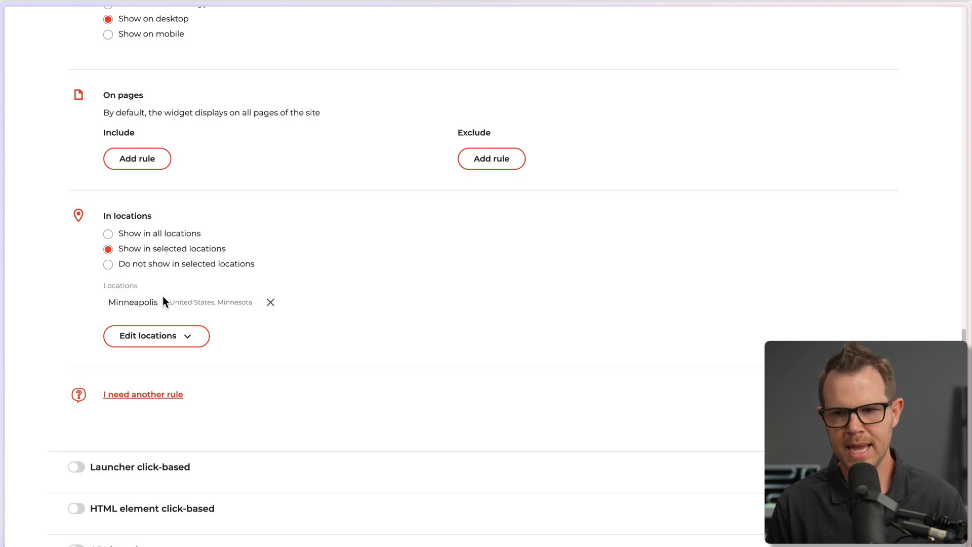
pyautogui.click(270, 302)
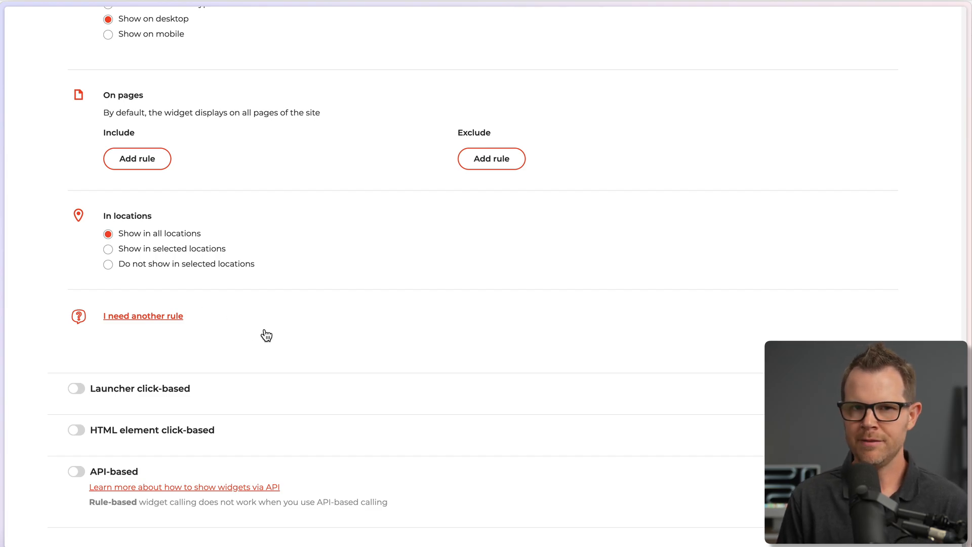
# Step: Proceed to the Integrations stage and look through the list of services that can be added
pyautogui.scroll(20, 659, 385)
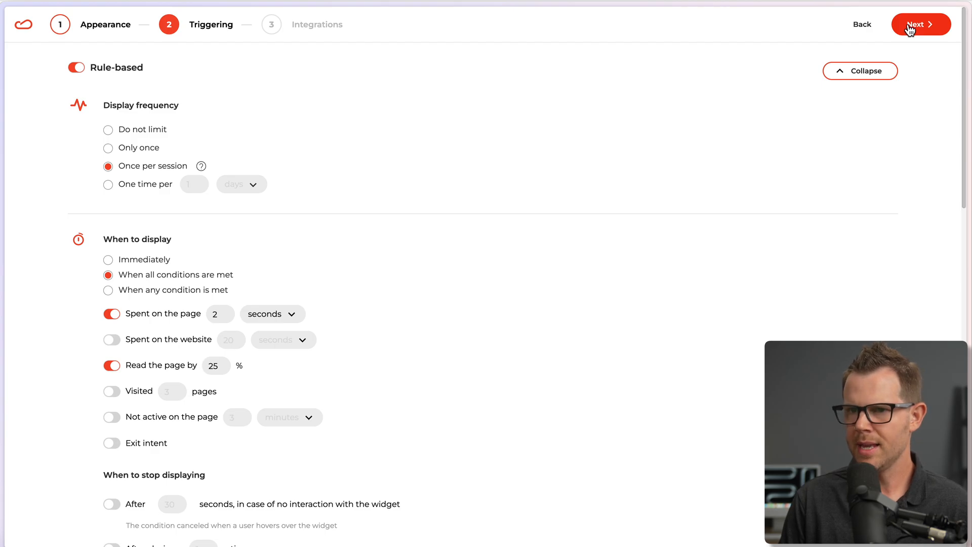
pyautogui.click(909, 29)
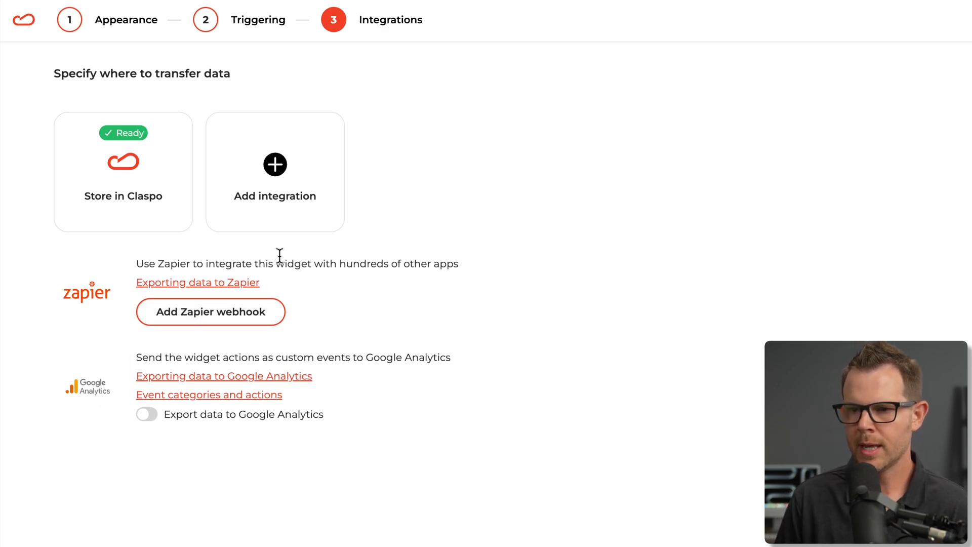
pyautogui.click(276, 165)
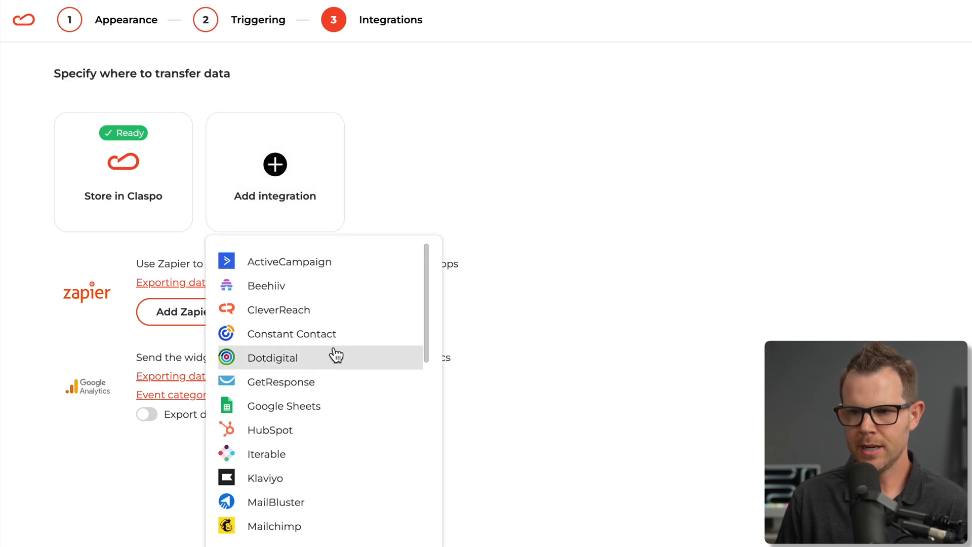
pyautogui.moveTo(427, 321)
pyautogui.mouseDown()
pyautogui.moveTo(419, 494)
pyautogui.moveTo(424, 325)
pyautogui.mouseUp()
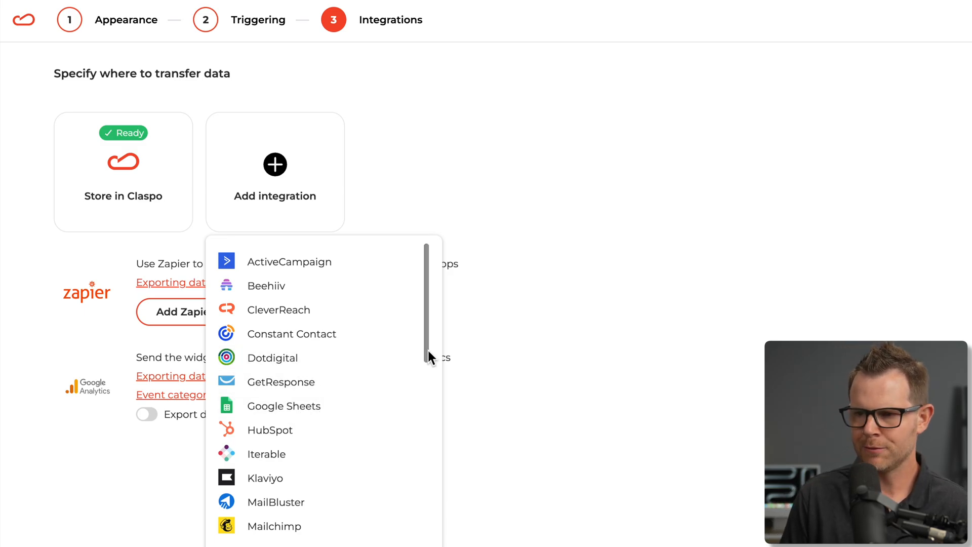
pyautogui.moveTo(427, 350); pyautogui.dragTo(426, 471)
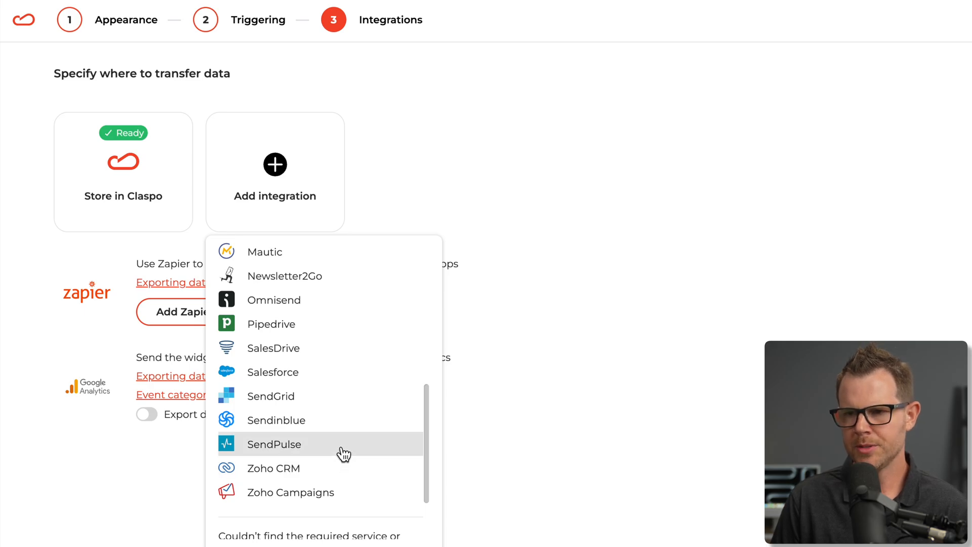
pyautogui.scroll(5, 331, 463)
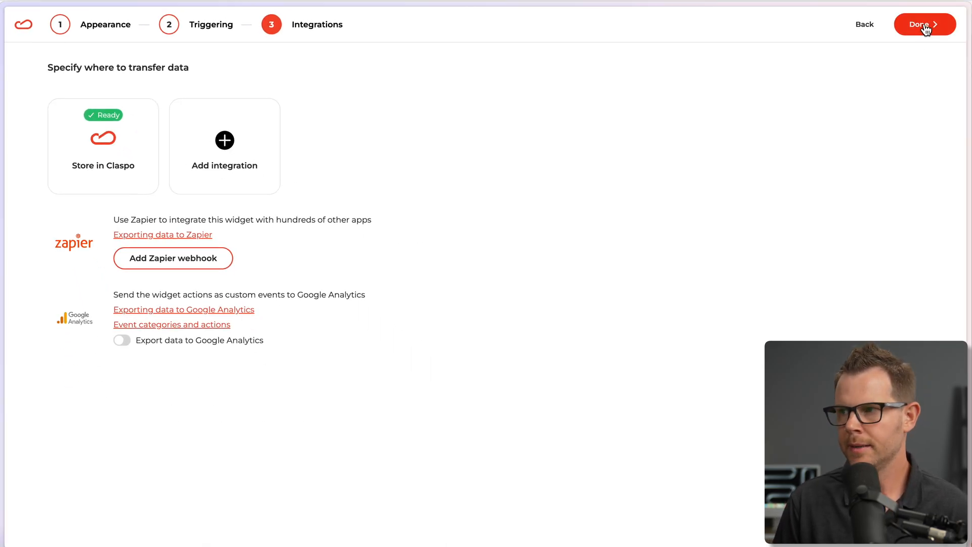
# Step: Finish the widget setup without adding an integration and review the script installation options for the site
pyautogui.click(926, 26)
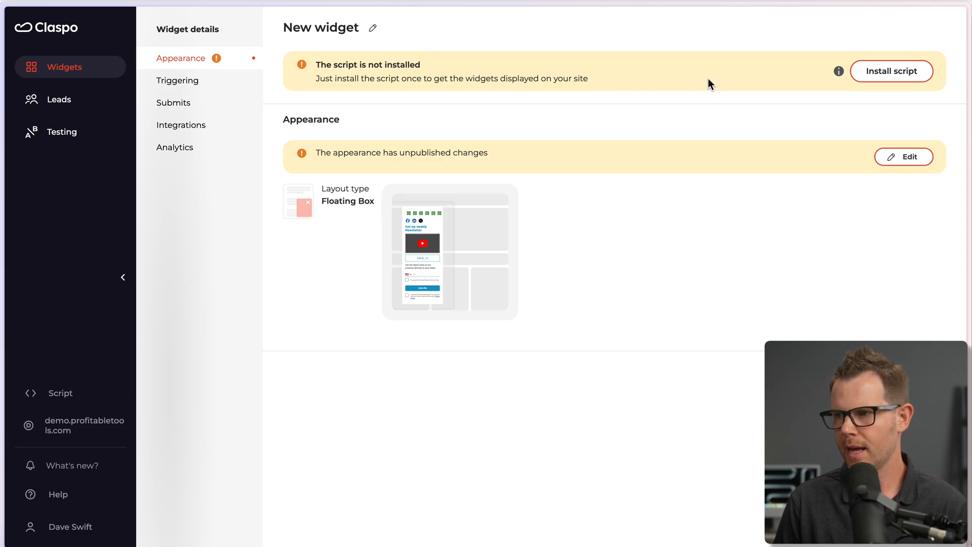
pyautogui.click(894, 73)
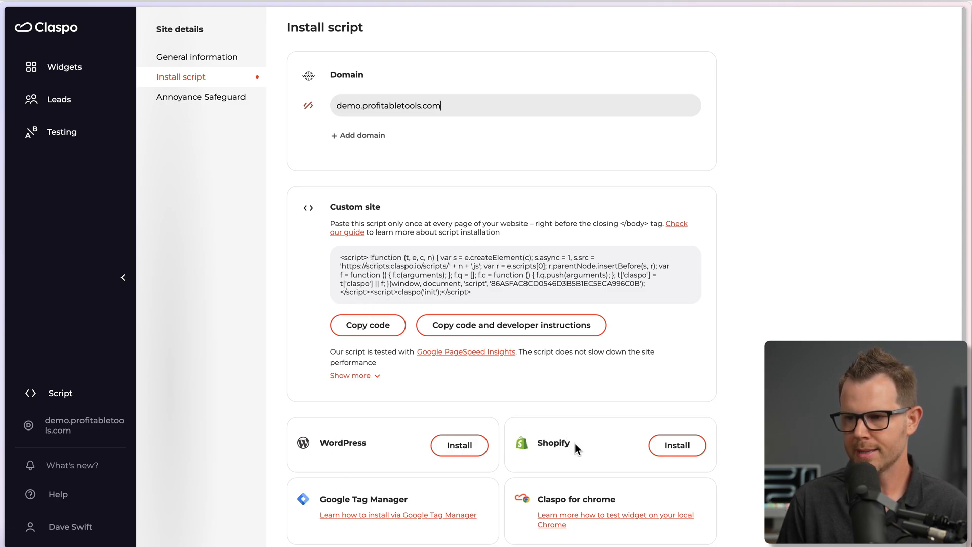
pyautogui.scroll(-3, 575, 442)
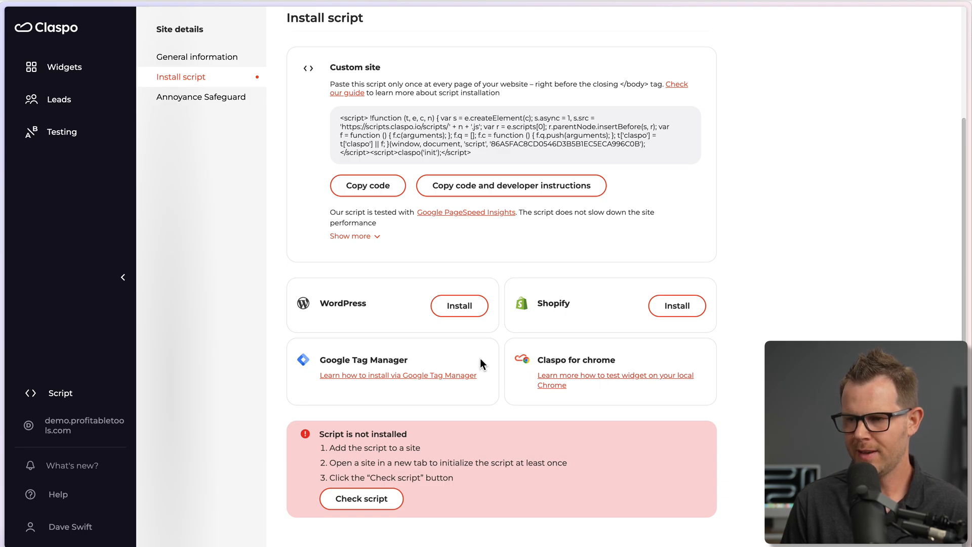
# Step: Copy the script ID from the WordPress installation instructions and close the instructions
pyautogui.click(465, 308)
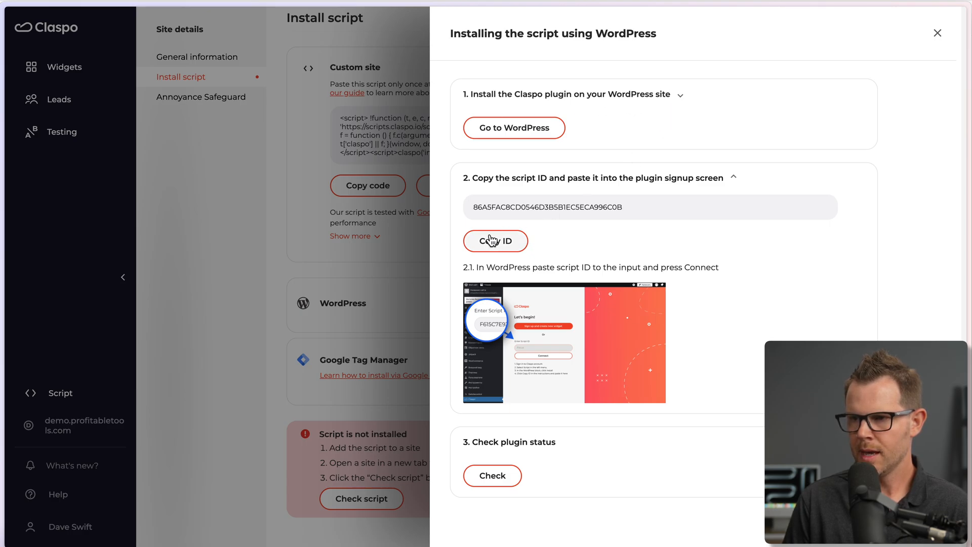
pyautogui.click(505, 242)
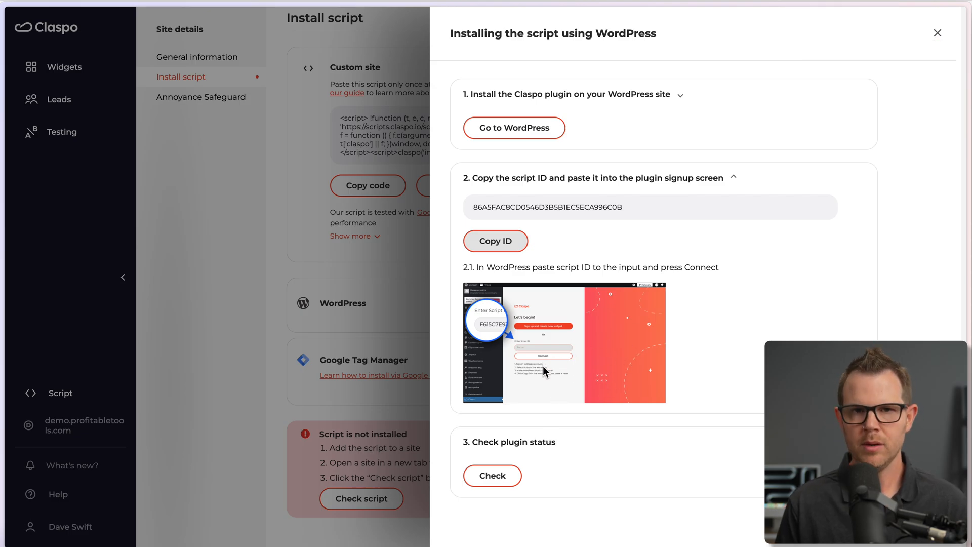
pyautogui.click(213, 258)
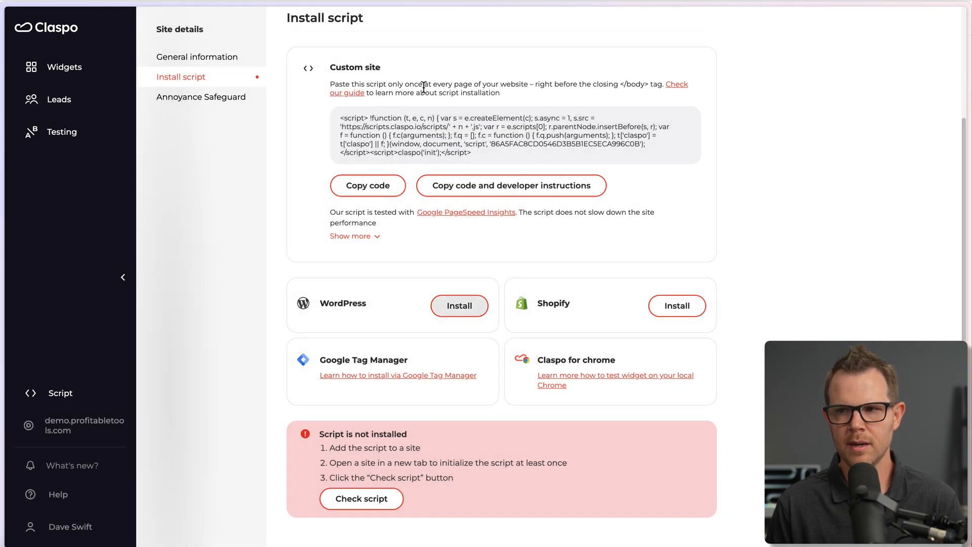
pyautogui.scroll(3, 373, 136)
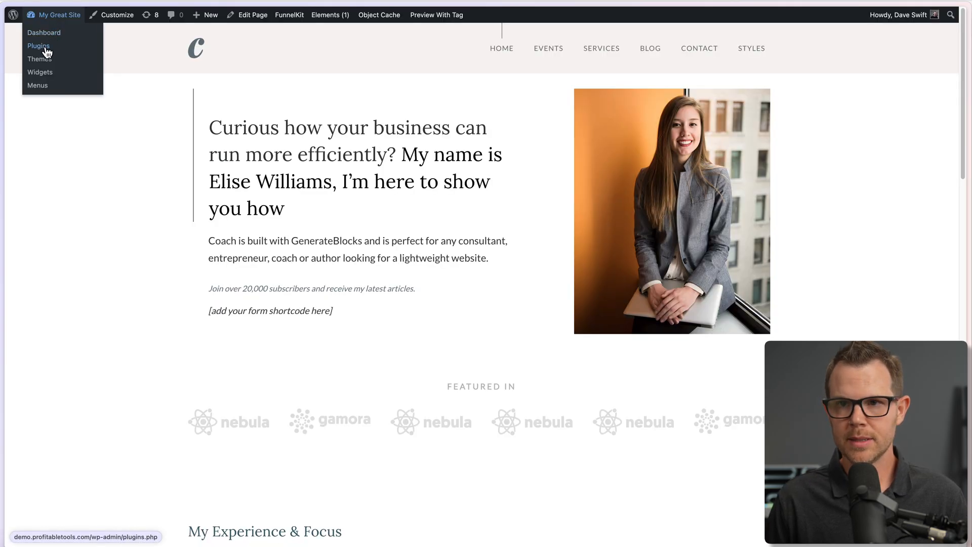
# Step: Search for the "claspo" plugin on the demo WordPress site, install it and activate it
pyautogui.click(38, 46)
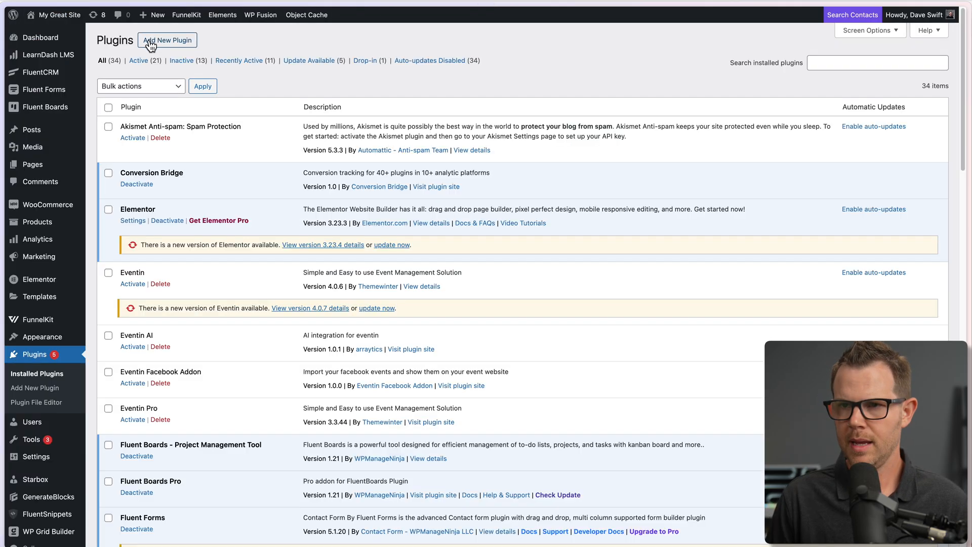
pyautogui.click(173, 40)
pyautogui.write('c')
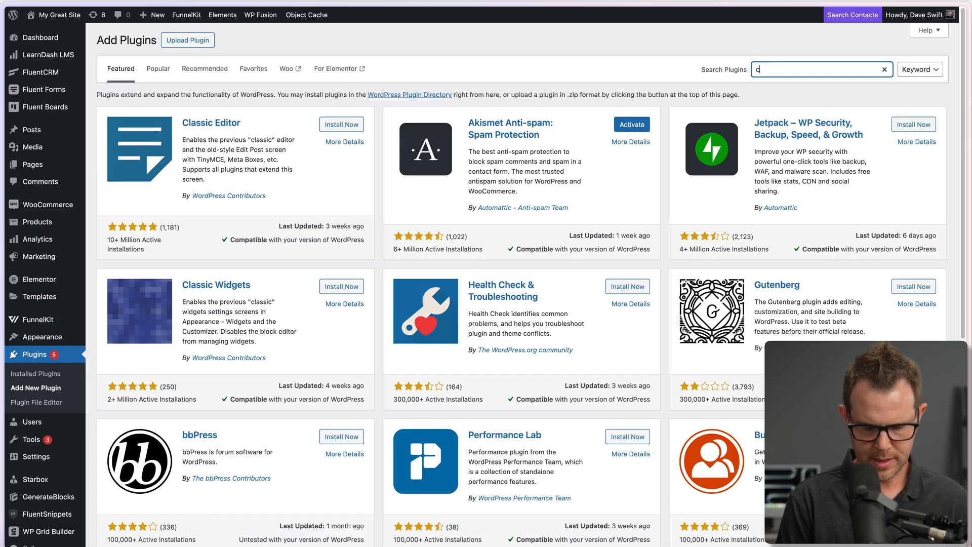
pyautogui.write('laspo')
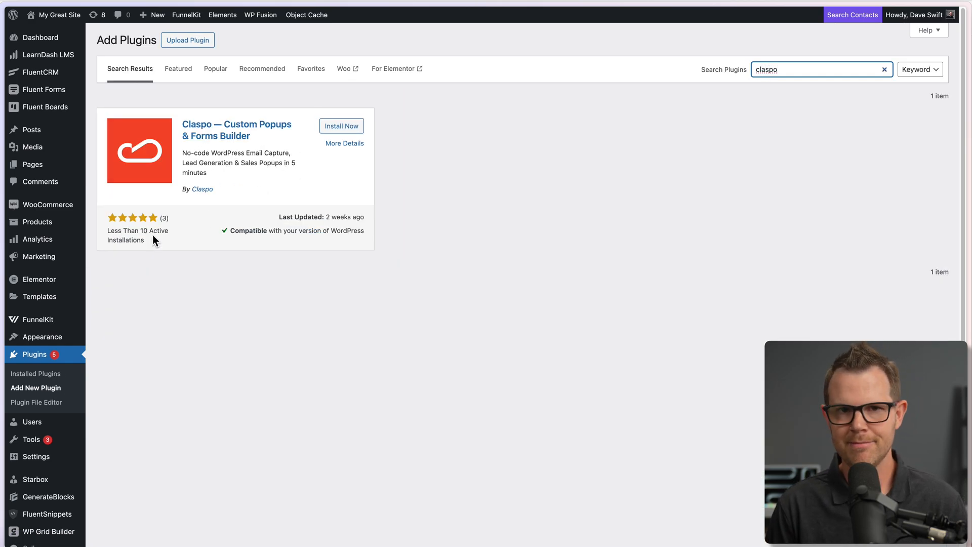
pyautogui.click(341, 126)
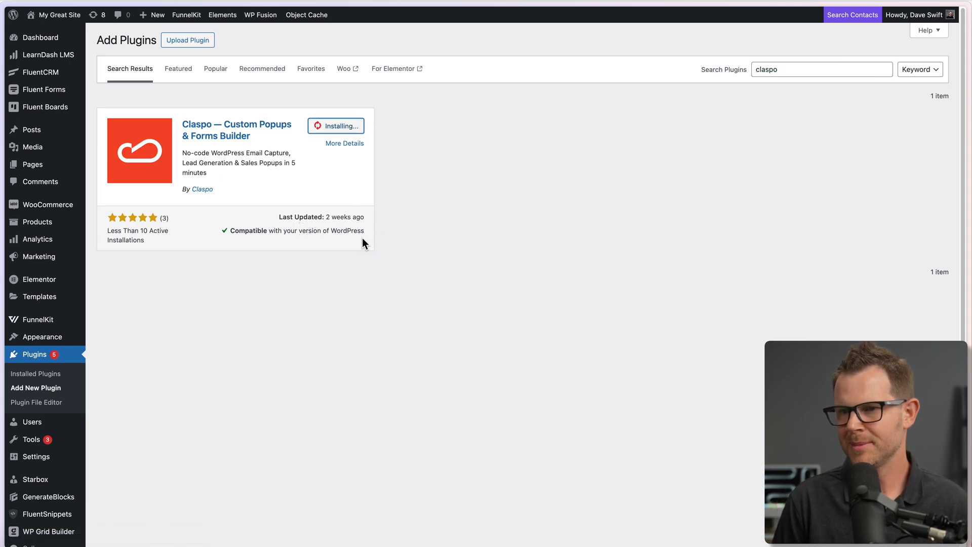
pyautogui.click(342, 130)
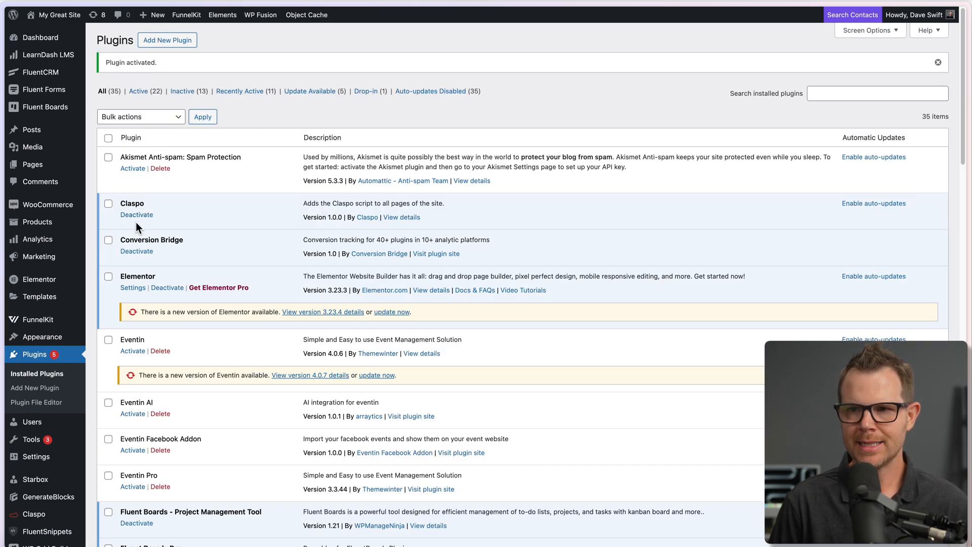
# Step: Paste the copied script ID into the Claspo plugin's connection page and connect the site
pyautogui.click(34, 515)
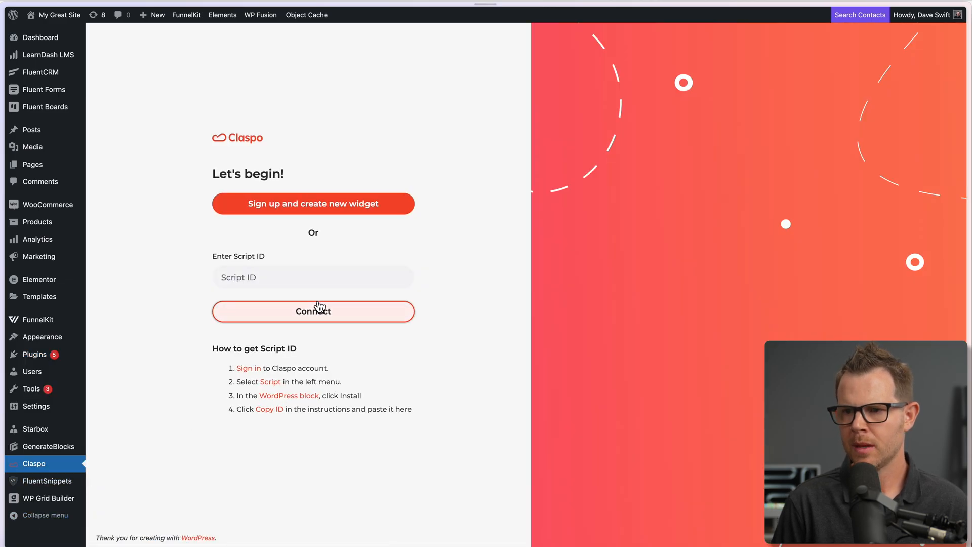
pyautogui.click(250, 276)
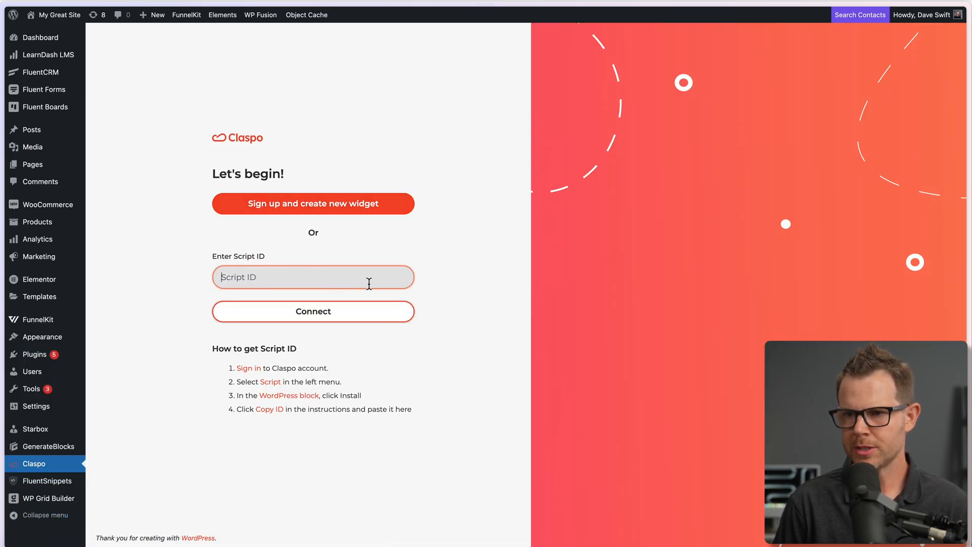
pyautogui.hotkey('ctrl', 'v')
pyautogui.click(317, 318)
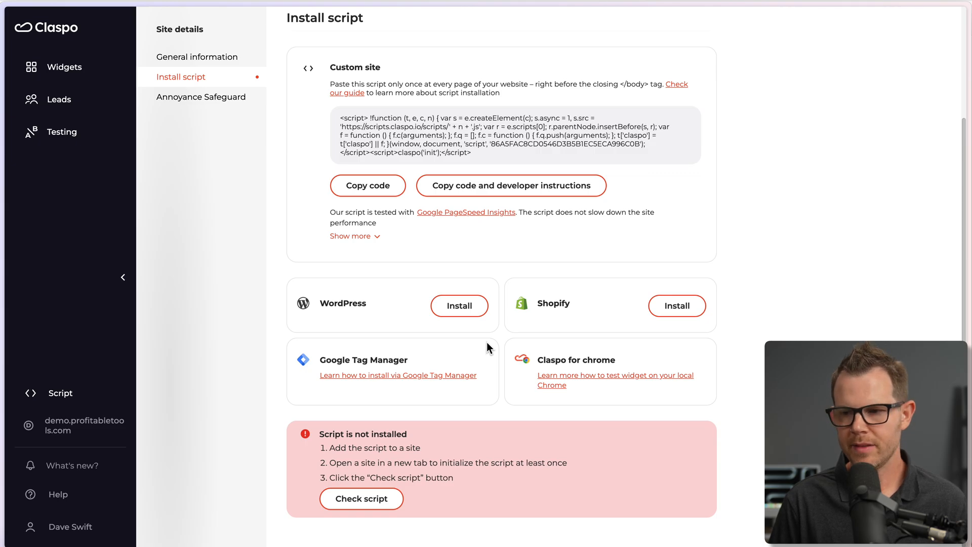
# Step: Back in the Claspo dashboard, run the script check and review the publishing instructions
pyautogui.click(355, 499)
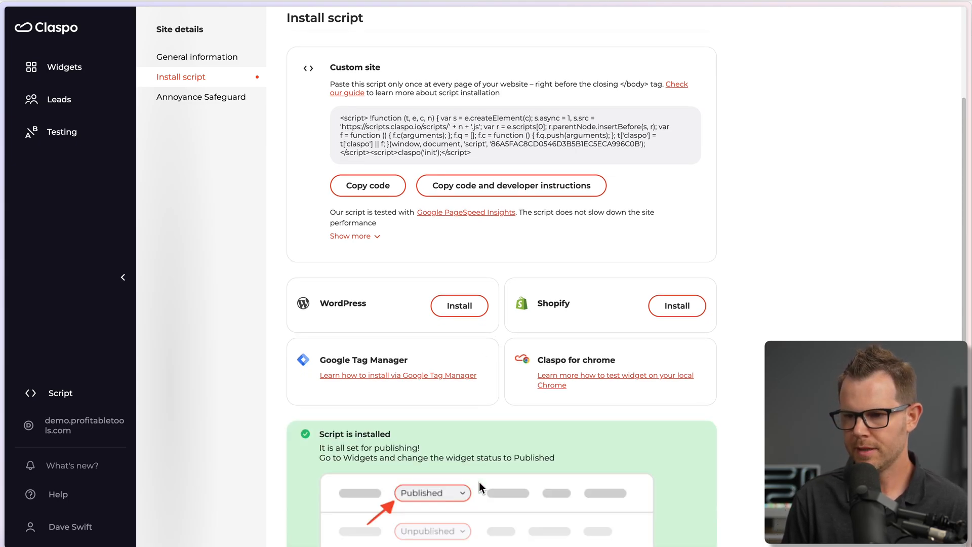
pyautogui.scroll(-2, 496, 459)
pyautogui.scroll(-1, 439, 441)
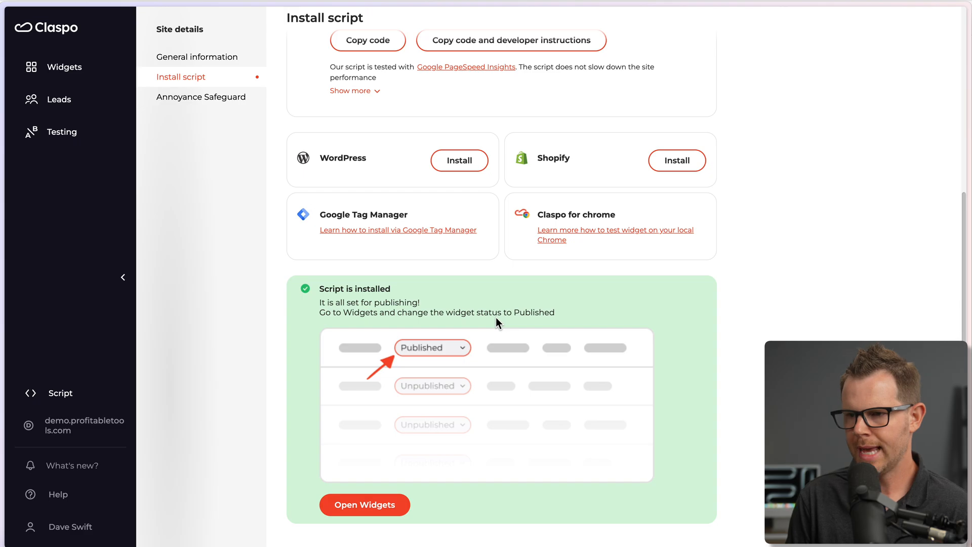
# Step: Set the new widget's status to Published and scroll through a blog post on the site to test it
pyautogui.click(366, 503)
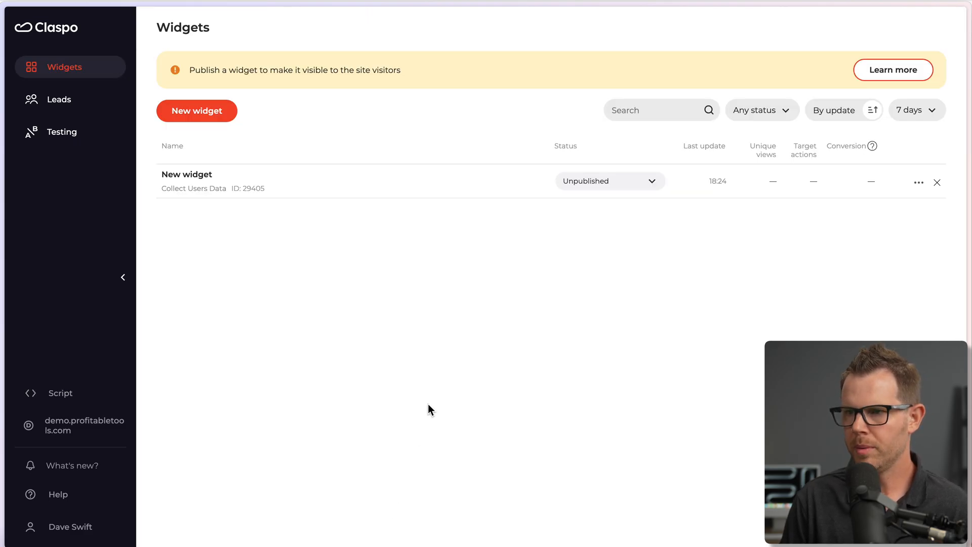
pyautogui.click(649, 179)
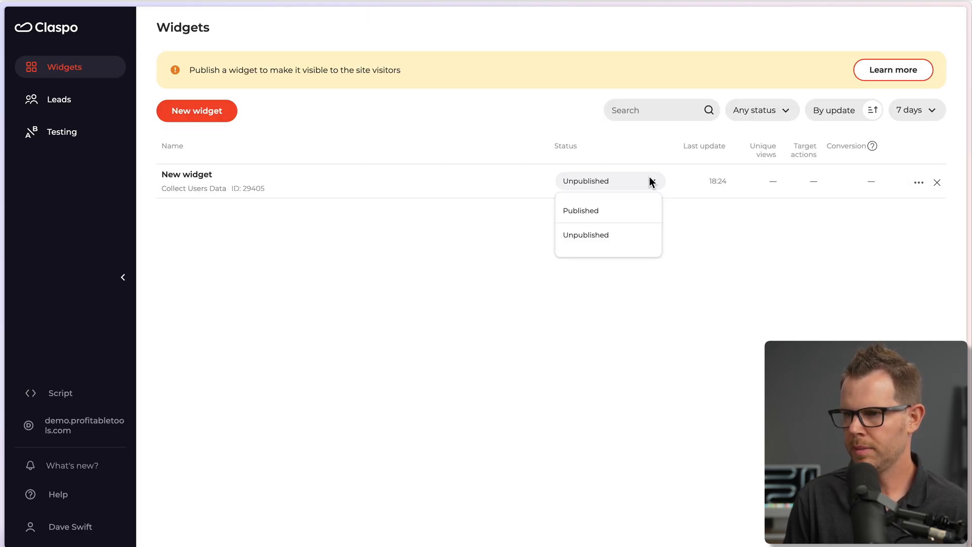
pyautogui.click(606, 210)
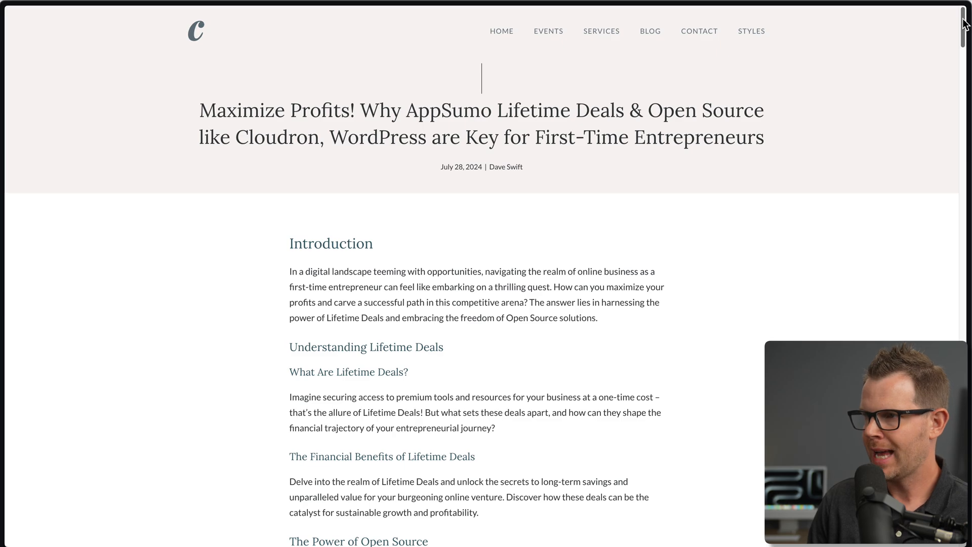
pyautogui.scroll(-5, 964, 32)
pyautogui.moveTo(964, 35); pyautogui.dragTo(965, 138)
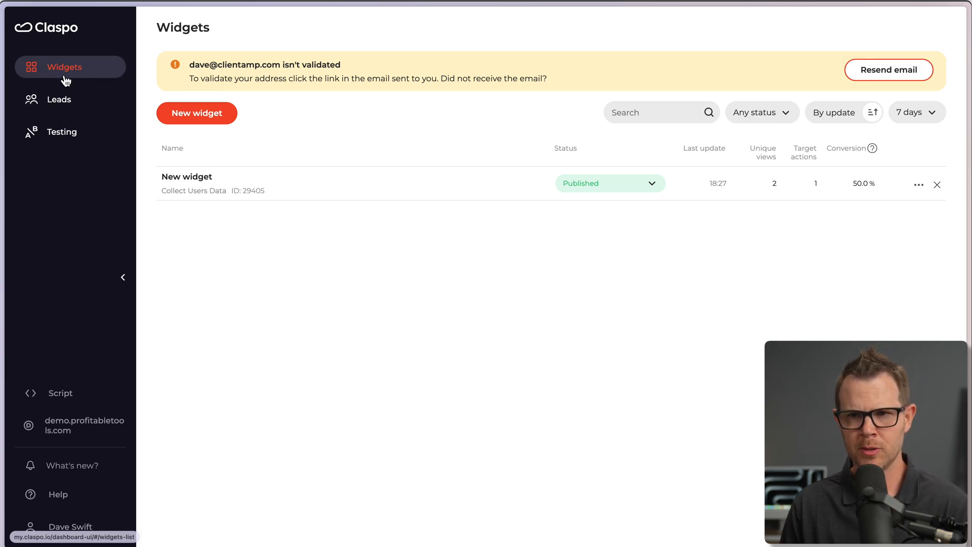
# Step: Download the leads collected by the widgets as a CSV file
pyautogui.click(74, 105)
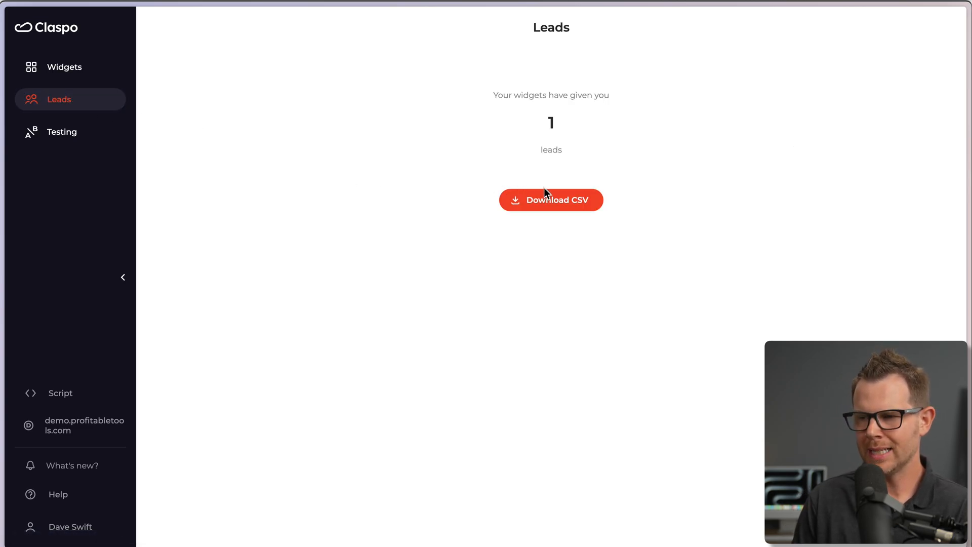
pyautogui.click(566, 203)
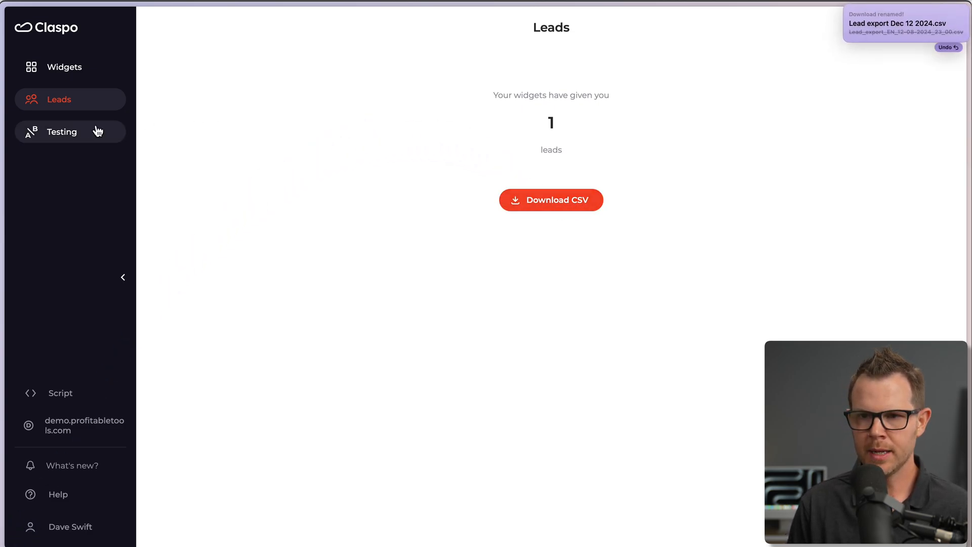
# Step: From the A/B testing area, create a second widget from the yellow Welcome floating box template and save it
pyautogui.click(62, 135)
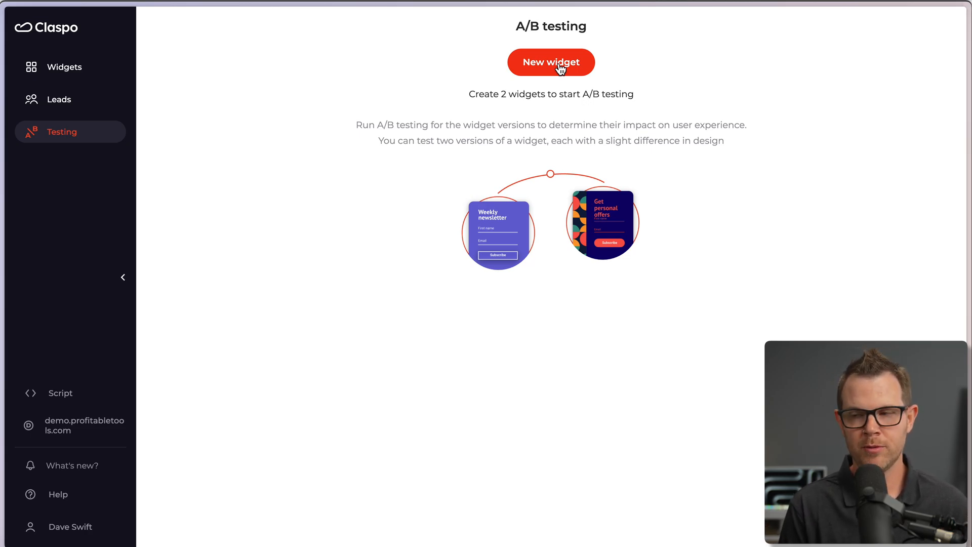
pyautogui.click(560, 68)
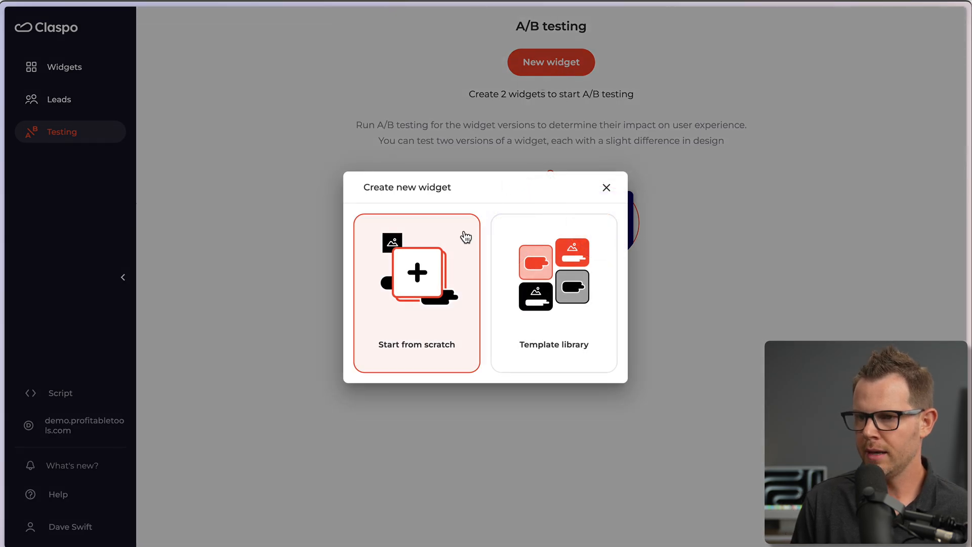
pyautogui.click(545, 280)
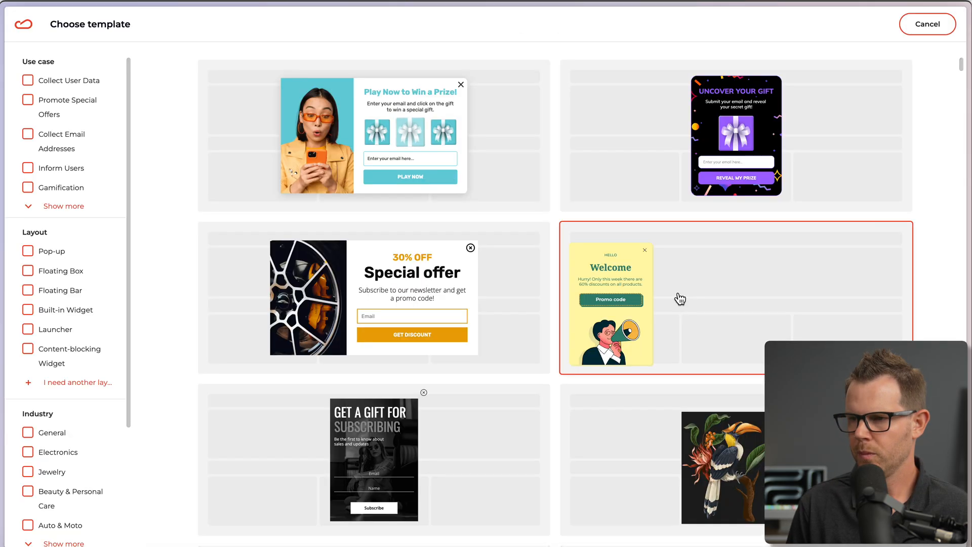
pyautogui.click(676, 296)
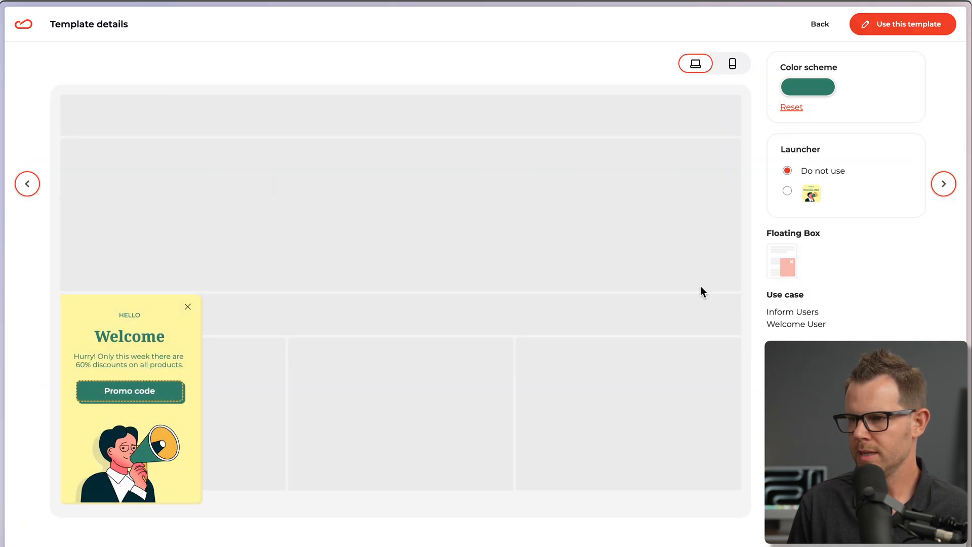
pyautogui.click(924, 21)
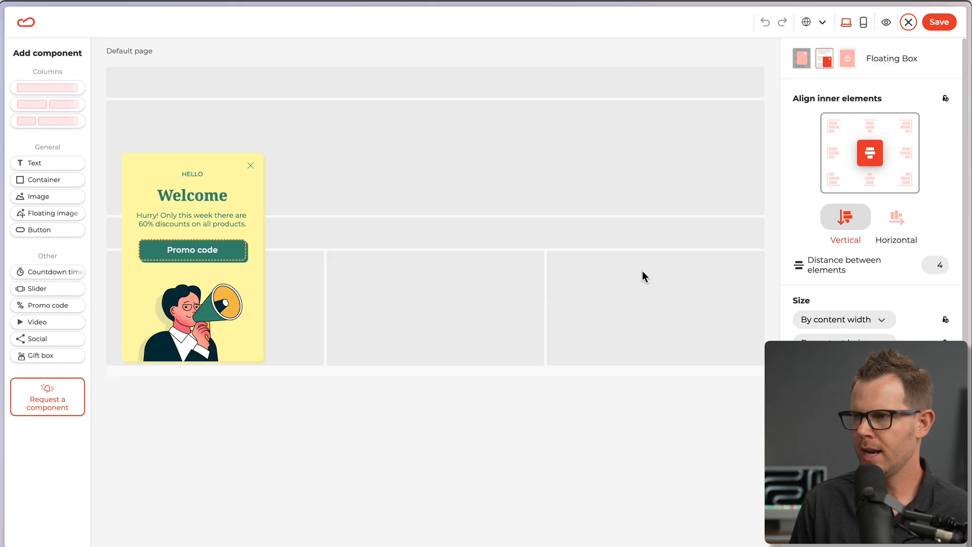
pyautogui.click(937, 21)
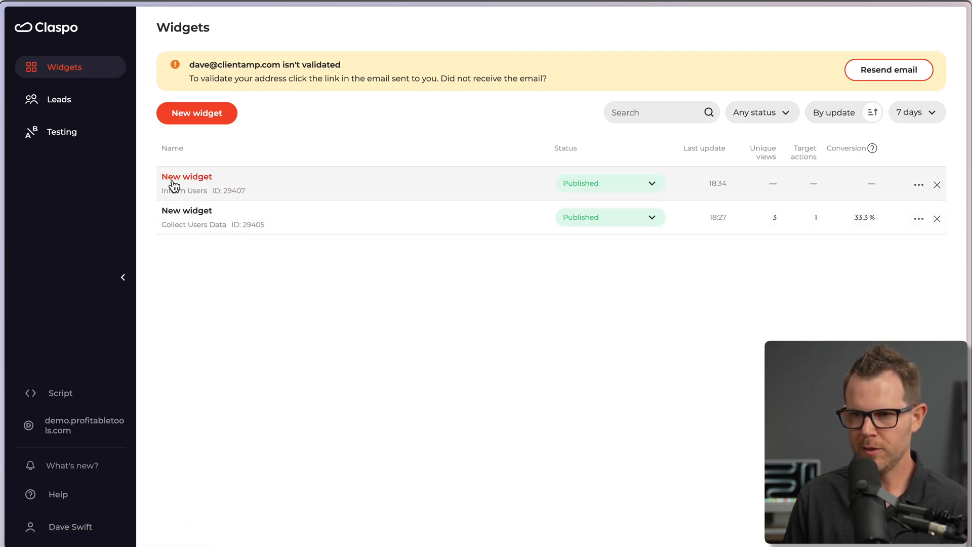
# Step: Rename the original Collect Users Data widget to "Widget 1"
pyautogui.click(182, 210)
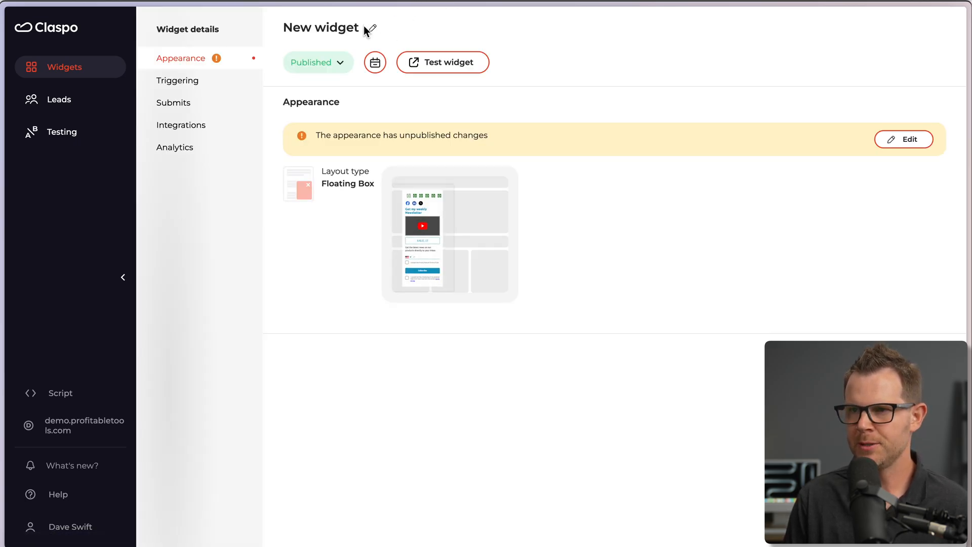
pyautogui.click(372, 28)
pyautogui.tripleClick(330, 29)
pyautogui.write('Widget 1')
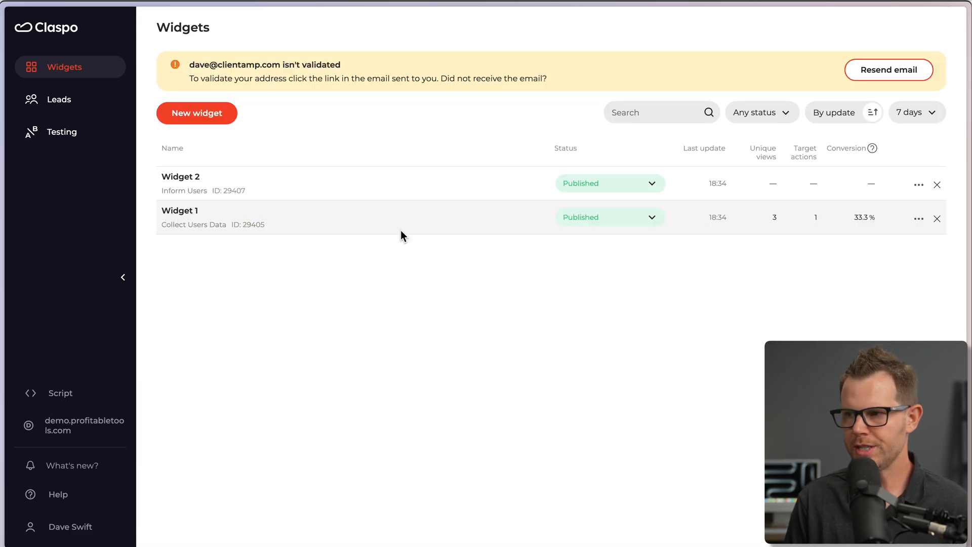
# Step: Create an A/B test from Widget 1 and select Widget 2 as variant B
pyautogui.click(920, 219)
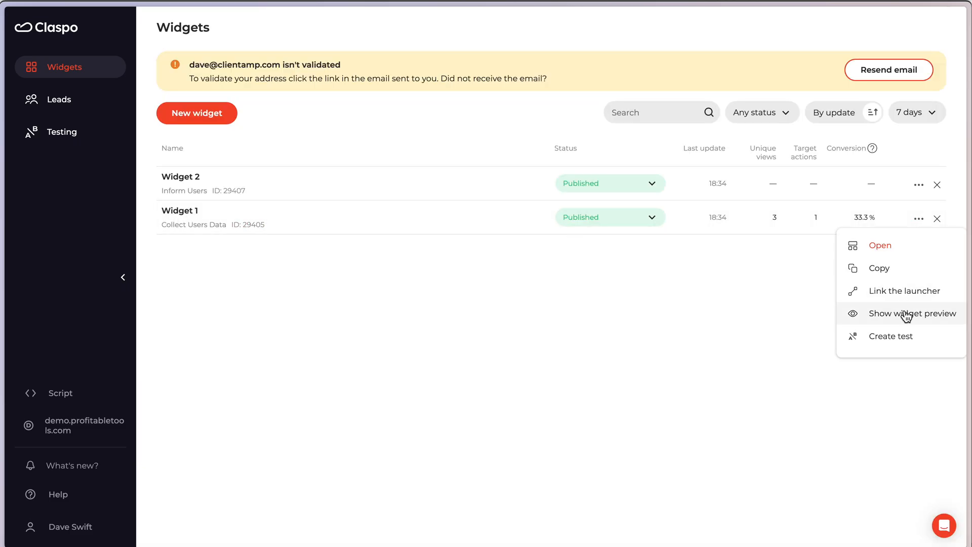
pyautogui.click(897, 337)
pyautogui.click(552, 62)
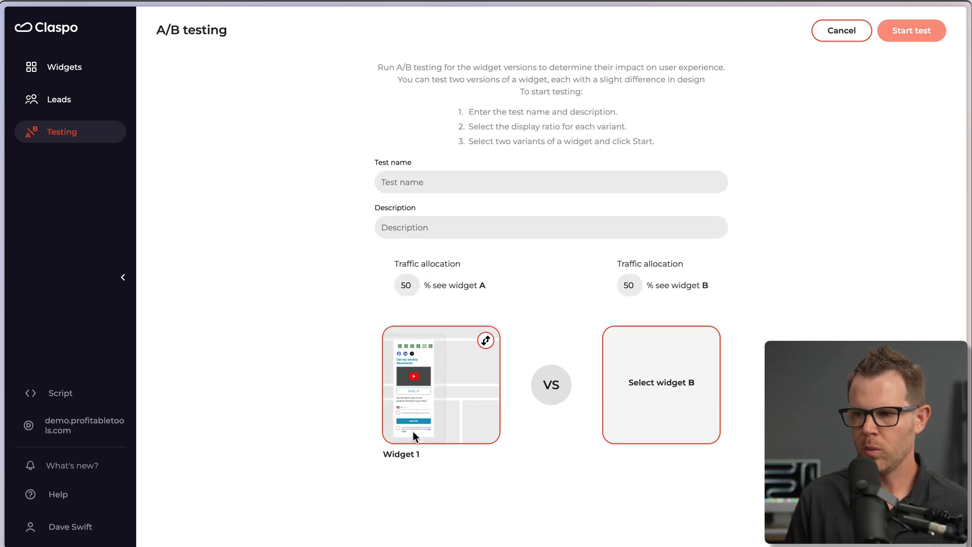
pyautogui.click(667, 383)
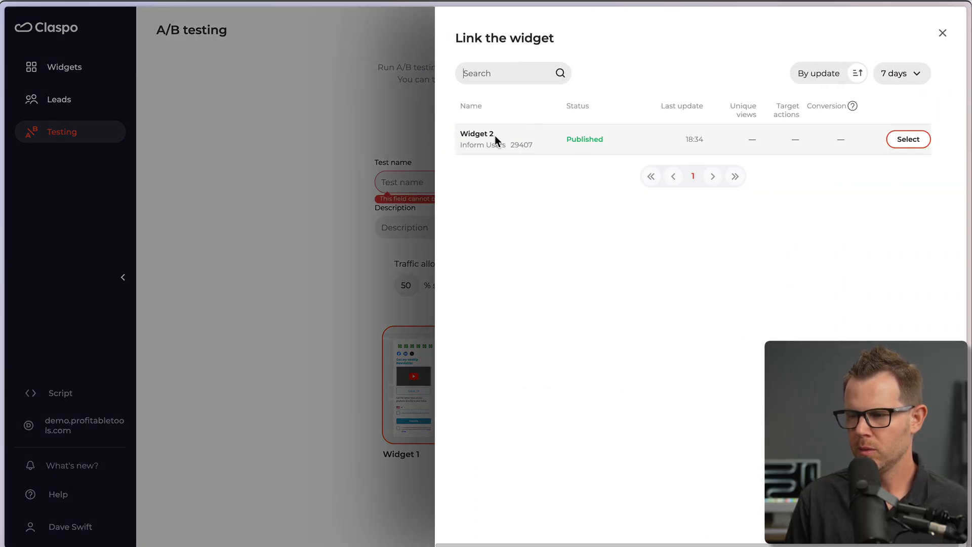
pyautogui.click(909, 139)
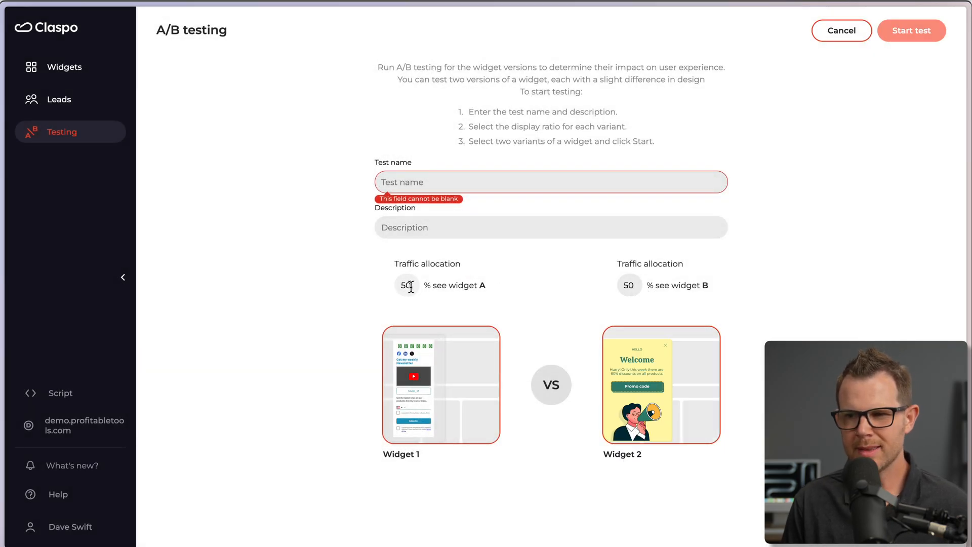
# Step: Split the test's traffic allocation so 75% see widget A and 25% see widget B
pyautogui.moveTo(404, 283); pyautogui.dragTo(378, 290)
pyautogui.write('75')
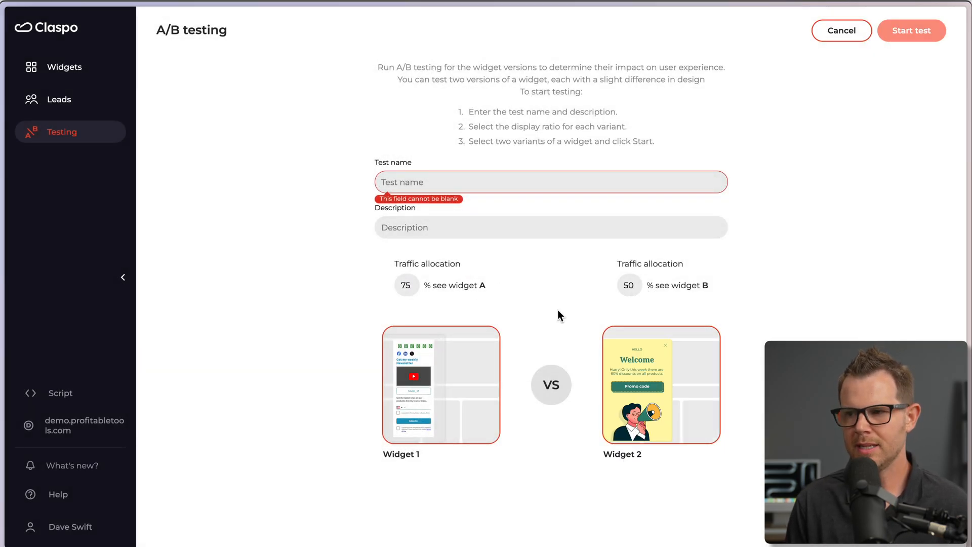
pyautogui.press('Tab')
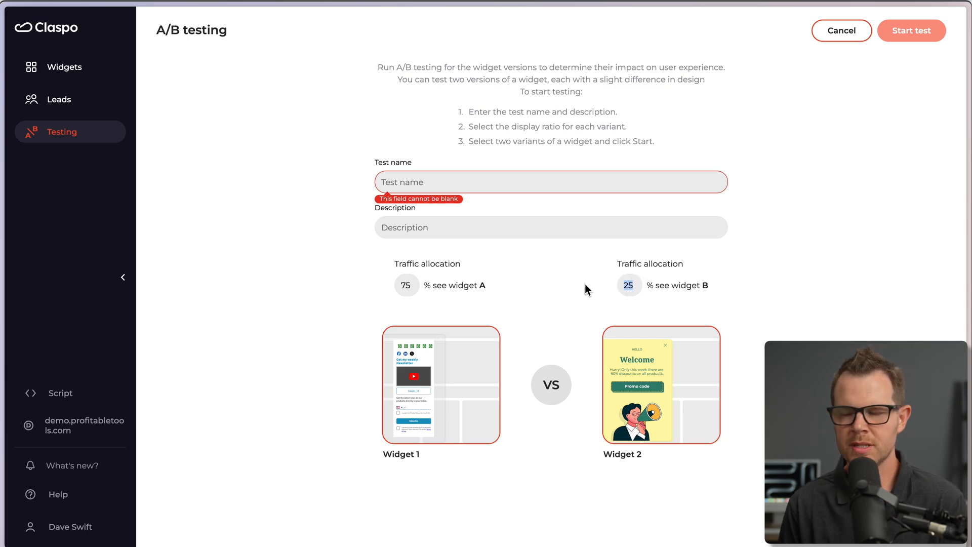
pyautogui.moveTo(641, 392)
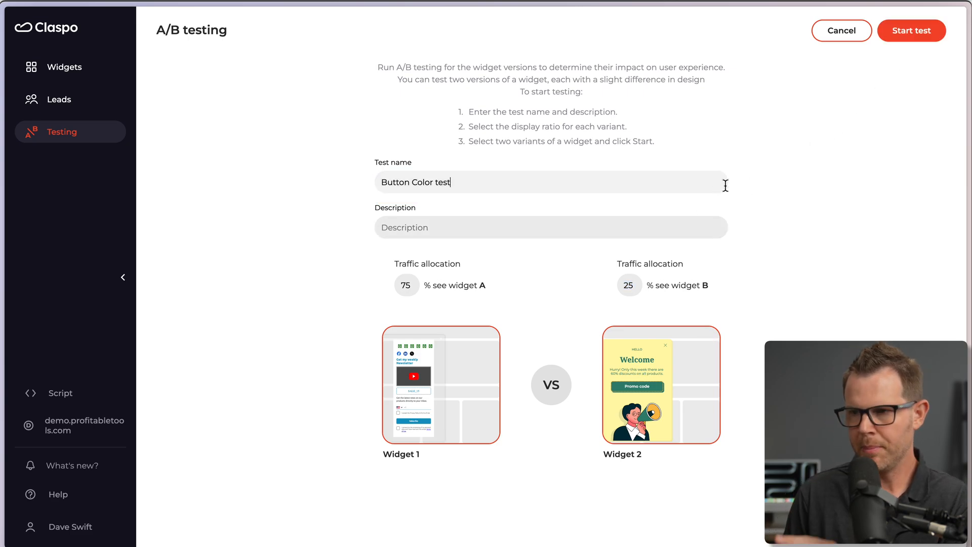
# Step: Start the Button Color test with Widget 1 and Widget 2 as its variants
pyautogui.moveTo(643, 392)
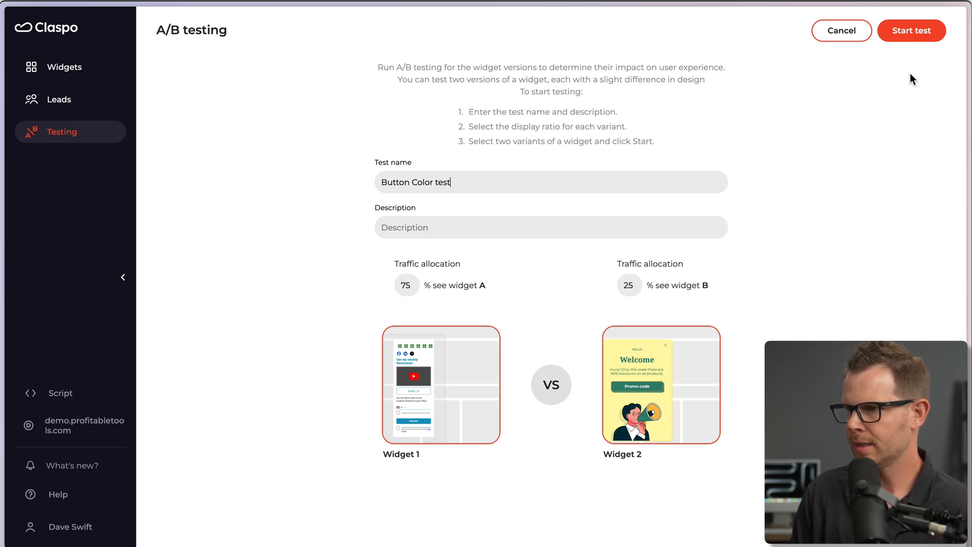
pyautogui.click(909, 32)
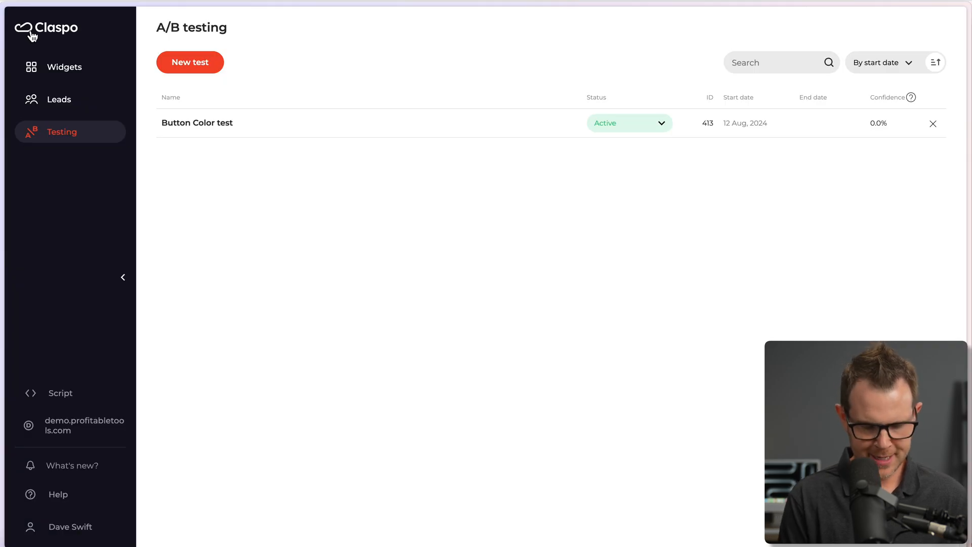
# Step: Load the copied demo blog post address in a new incognito browser window and scroll through the article to trigger the tested widget
pyautogui.press('super+shift+n')
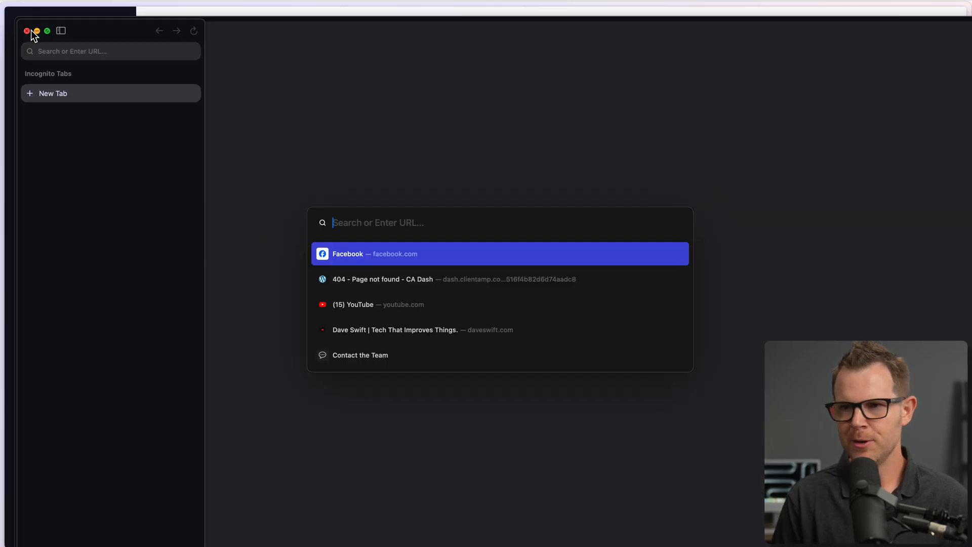
pyautogui.press('super+v')
pyautogui.press('Return')
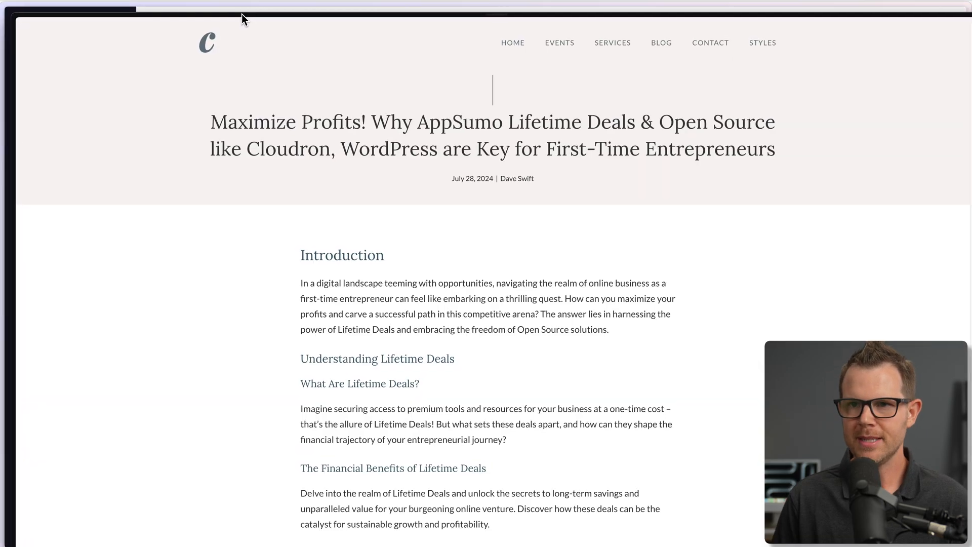
pyautogui.scroll(-20, 356, 372)
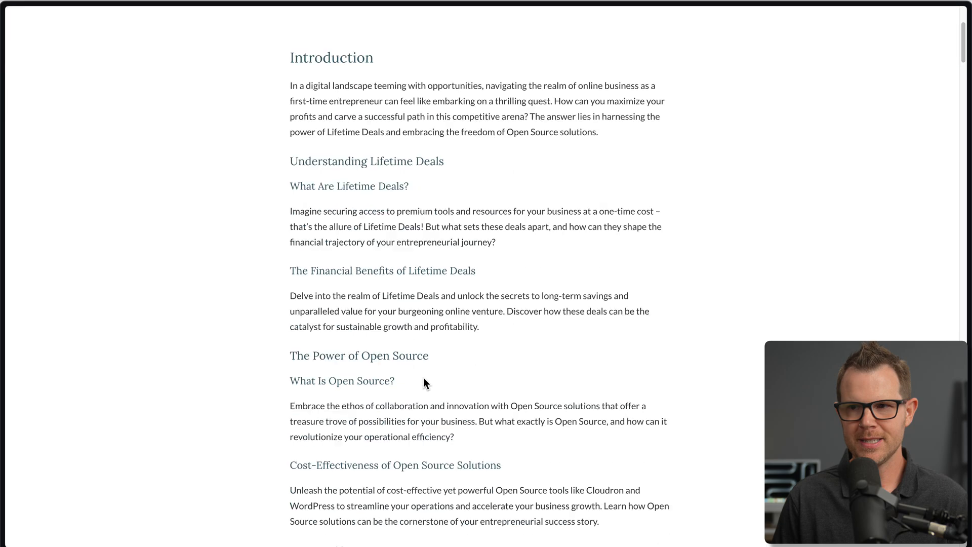
pyautogui.scroll(-6, 481, 399)
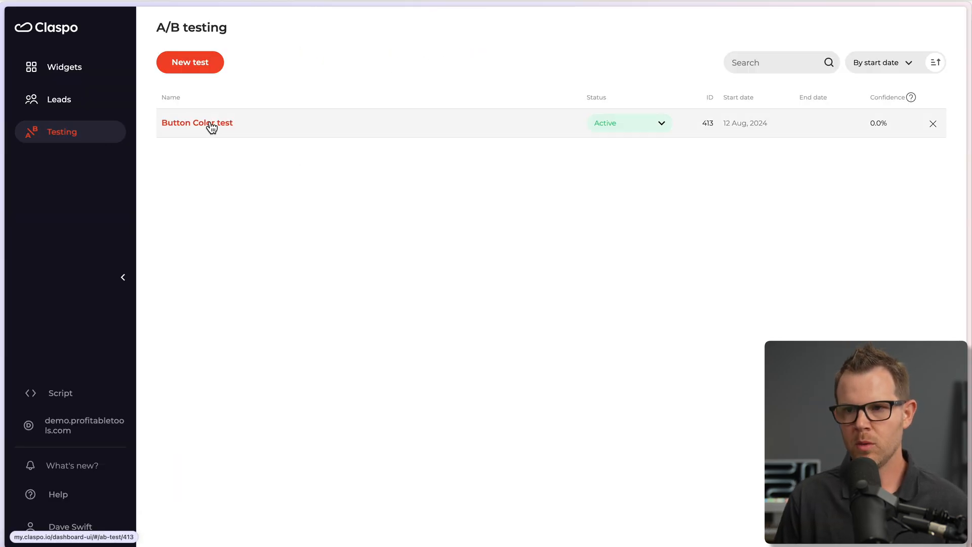
# Step: Back in Claspo, view the Button Color test's results for both widgets
pyautogui.click(211, 124)
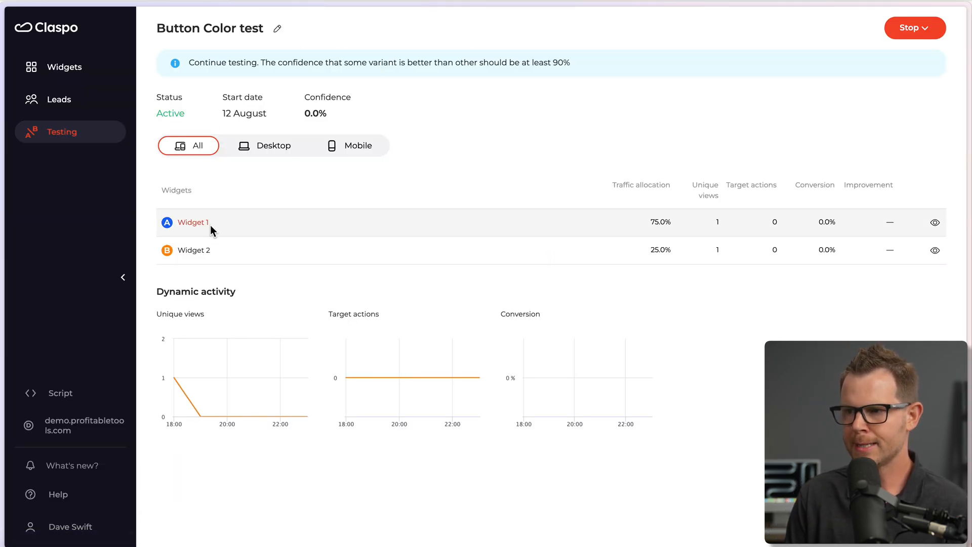